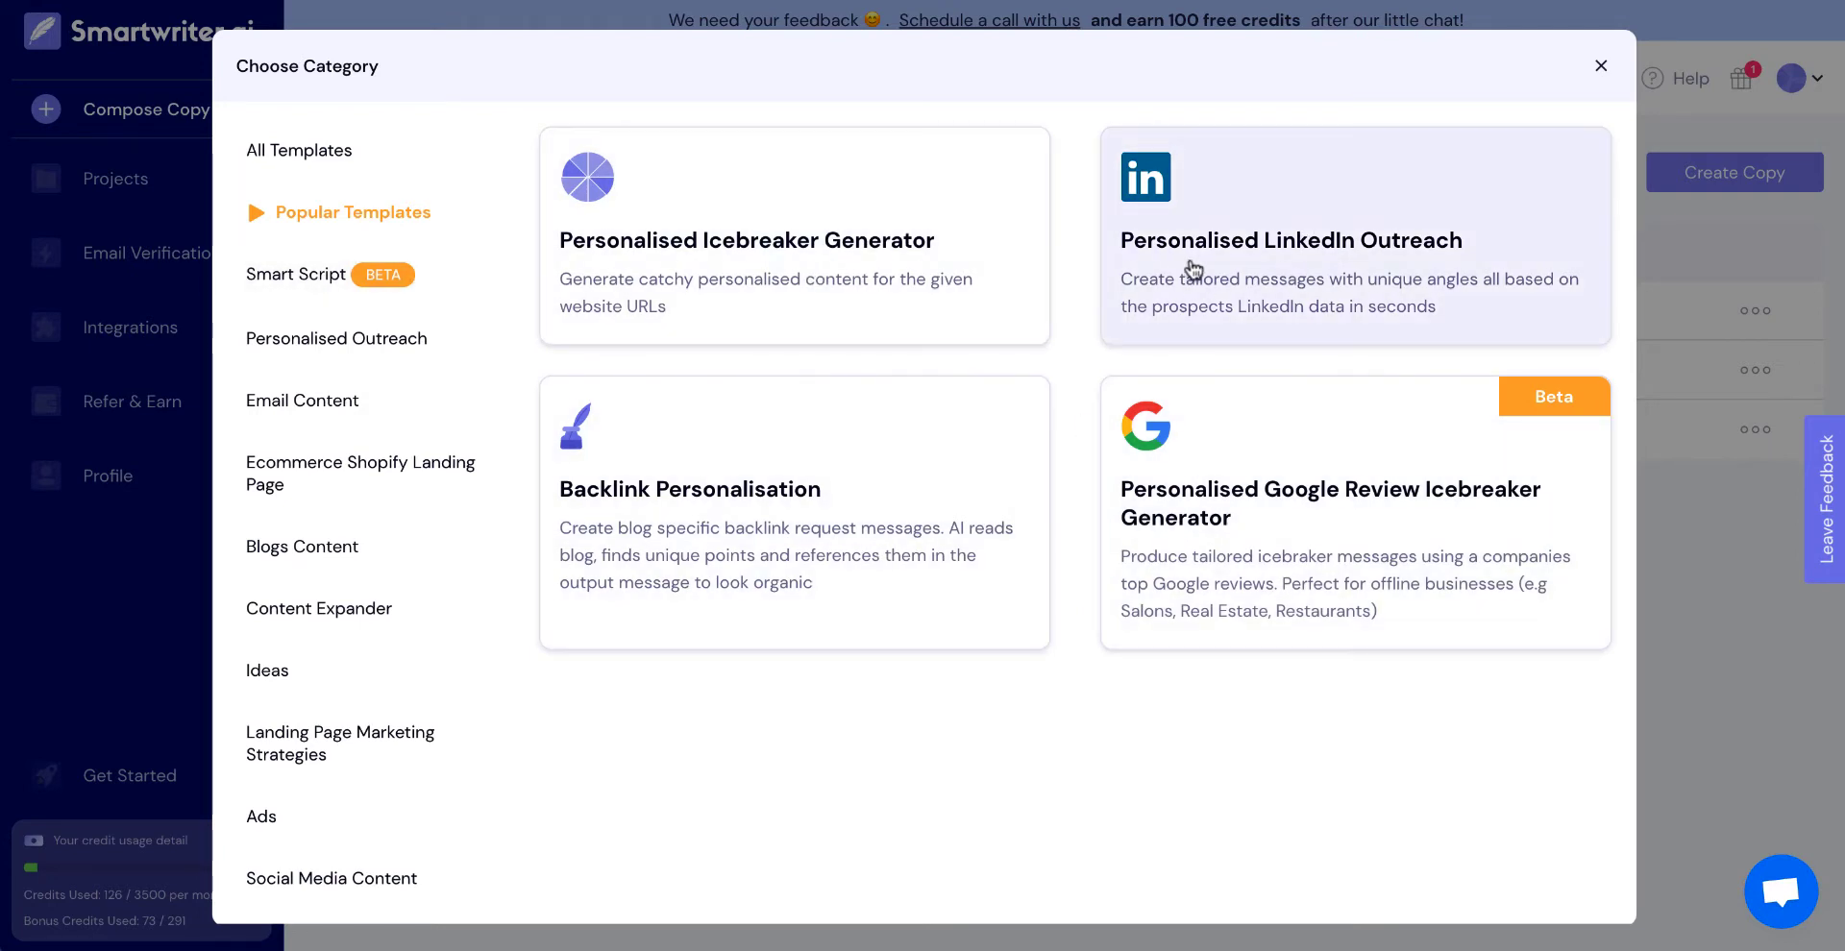
- Create a new Smart Script with LinkedIn followed by the Icebreaker generator, and proceed to the CSV upload
{"action": "left_click", "coordinate": [325, 283]}
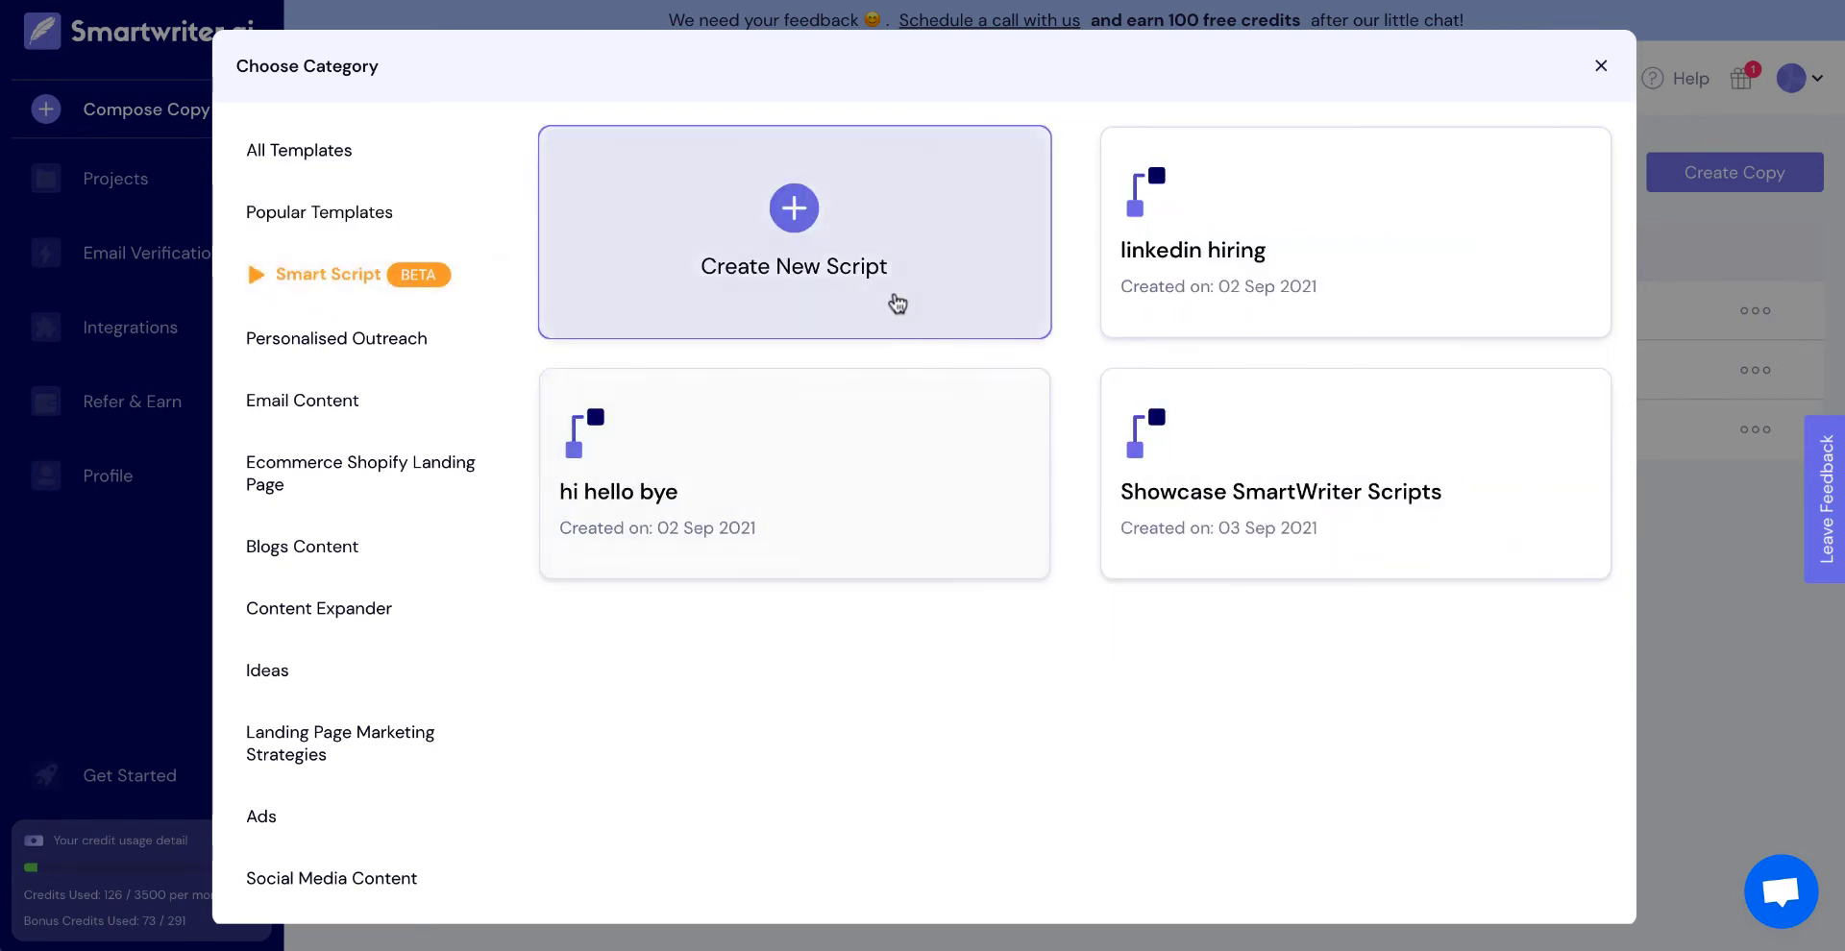
{"action": "left_click", "coordinate": [804, 230]}
{"action": "mouse_move", "coordinate": [775, 409]}
{"action": "left_mouse_down"}
{"action": "mouse_move", "coordinate": [926, 406]}
{"action": "mouse_move", "coordinate": [802, 414]}
{"action": "left_mouse_up"}
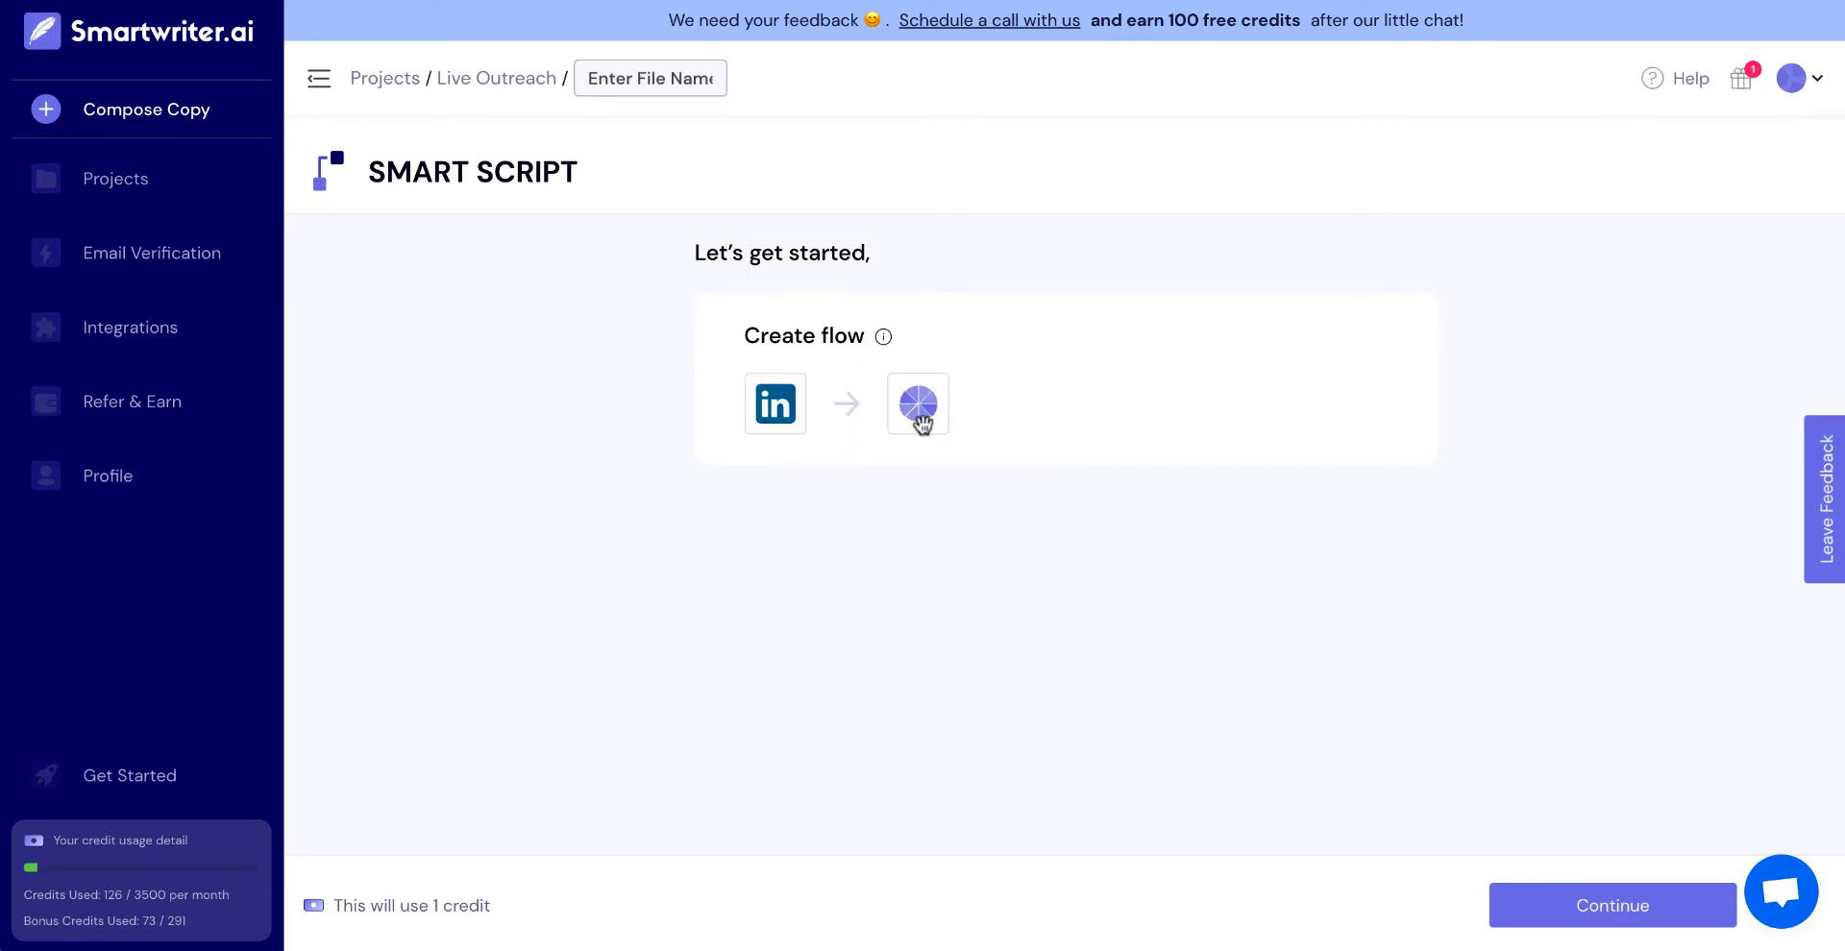
{"action": "mouse_move", "coordinate": [920, 416]}
{"action": "left_mouse_down"}
{"action": "mouse_move", "coordinate": [804, 415]}
{"action": "mouse_move", "coordinate": [908, 421]}
{"action": "left_mouse_up"}
{"action": "left_click", "coordinate": [1564, 911]}
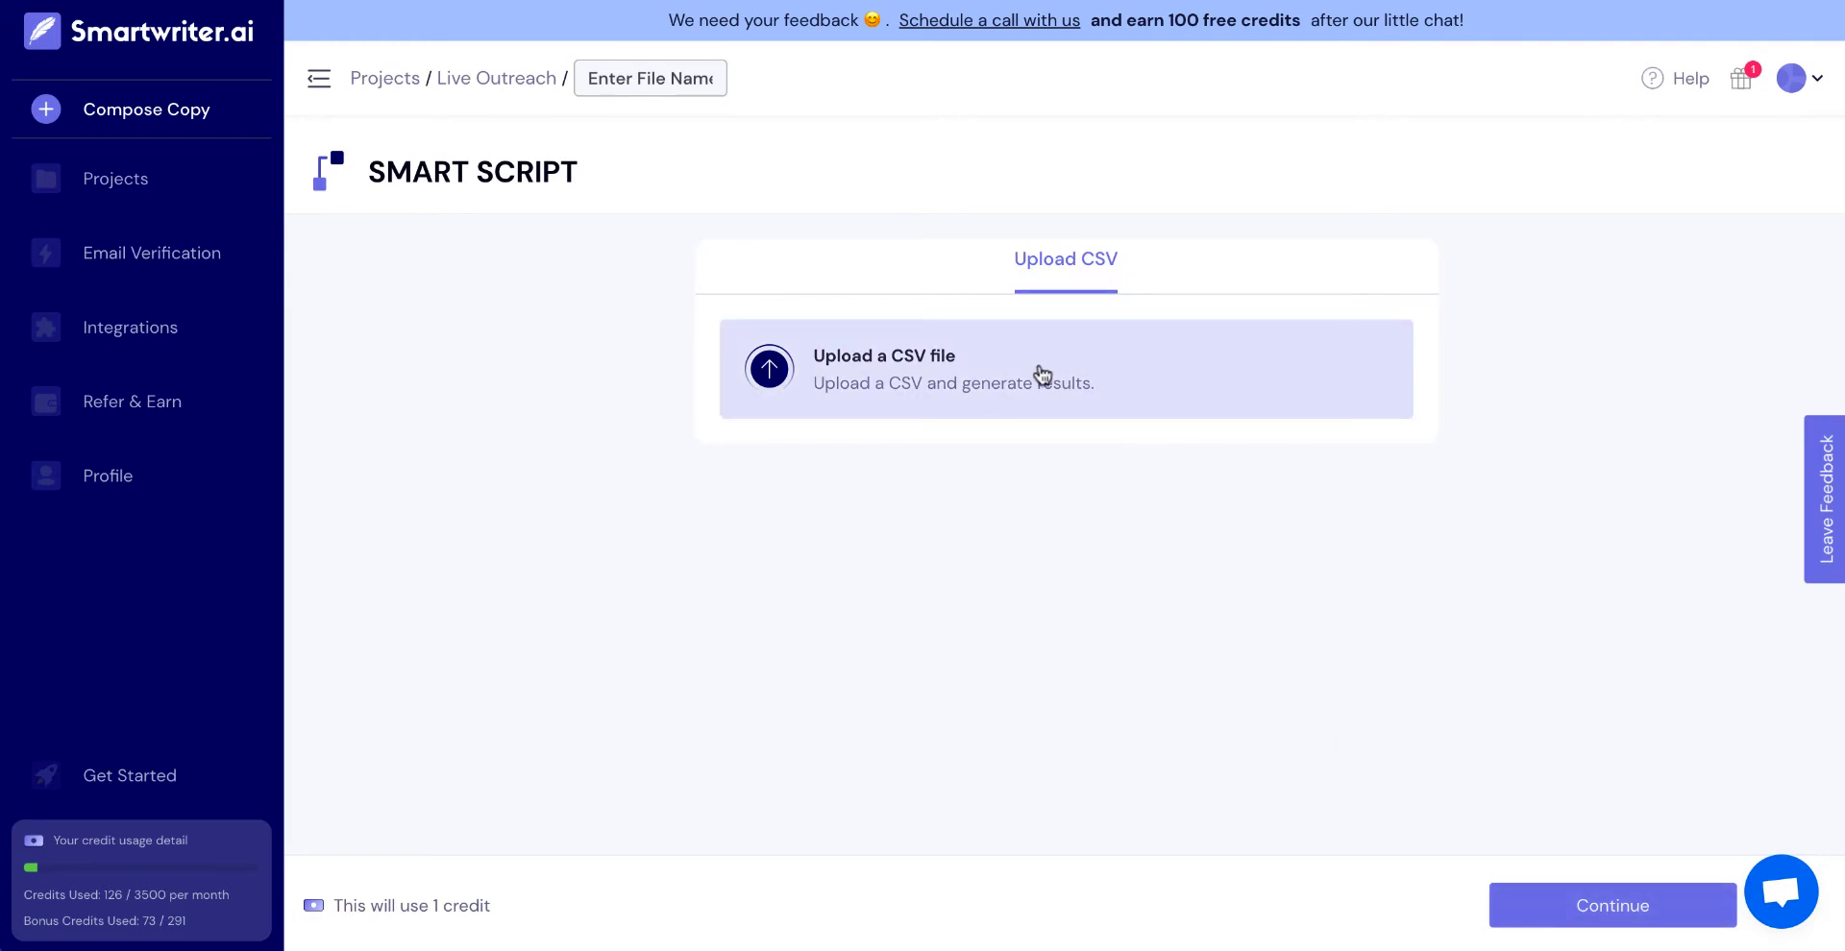
- Upload SC Demo.csv, preview its rows, and continue to the flow settings
{"action": "left_click", "coordinate": [1042, 375]}
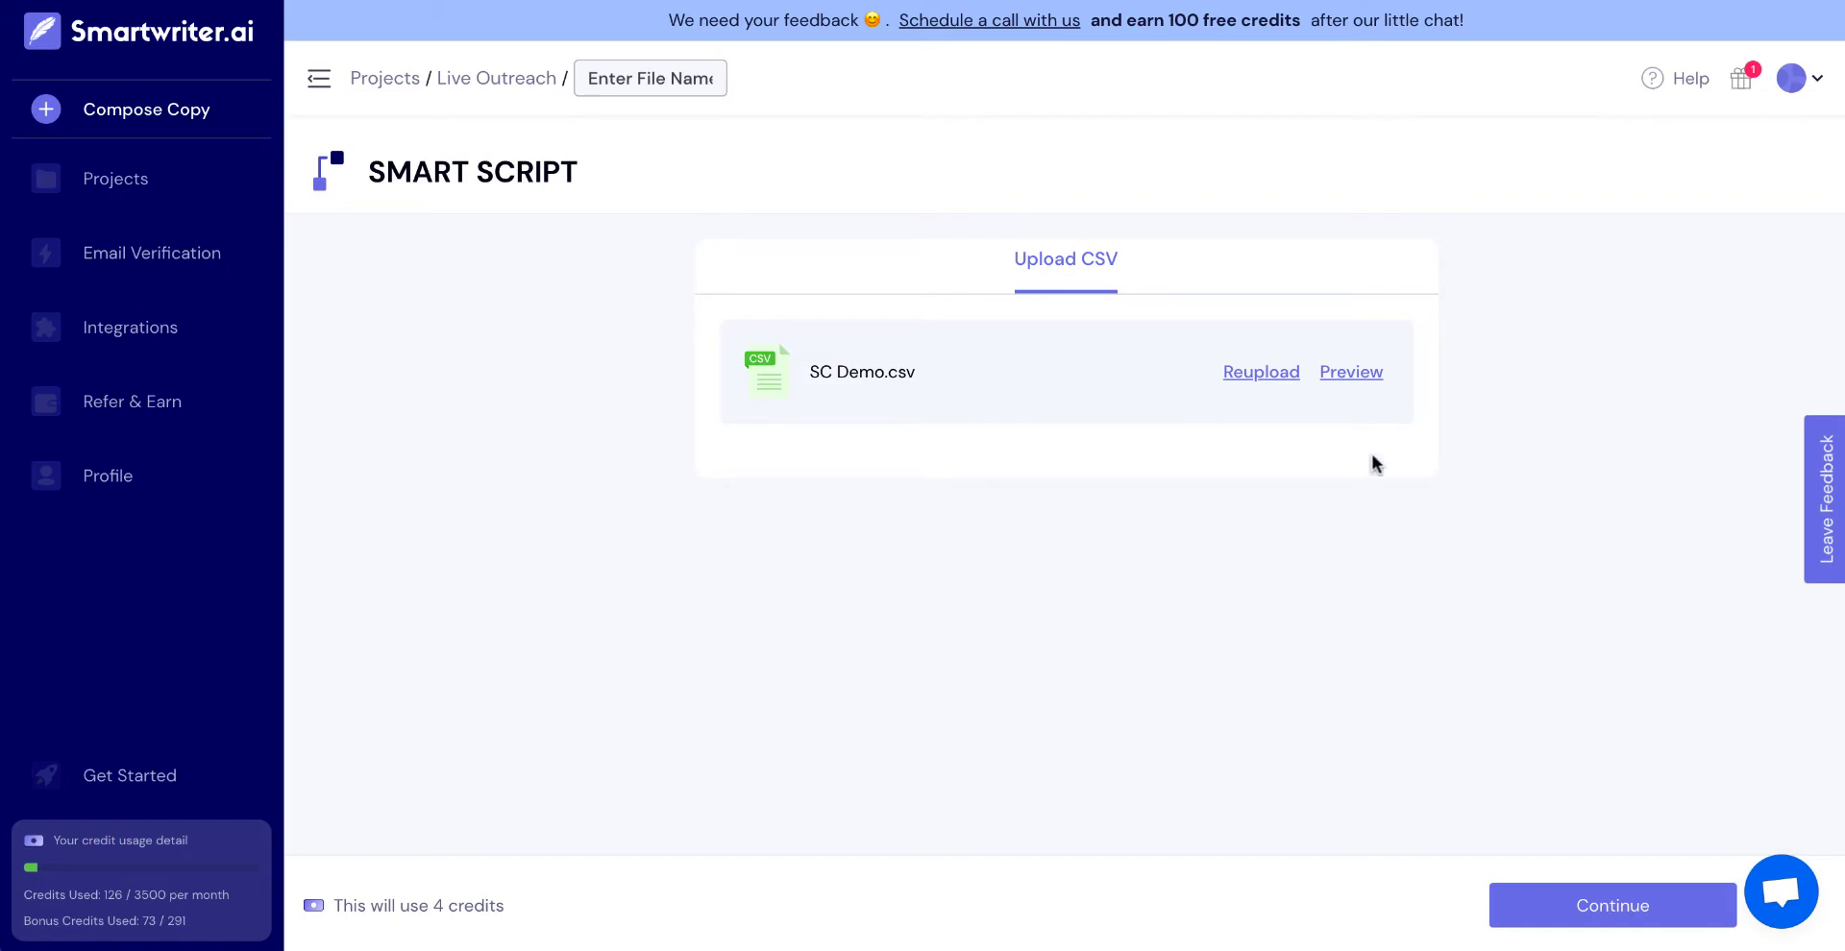
{"action": "left_click", "coordinate": [1353, 372]}
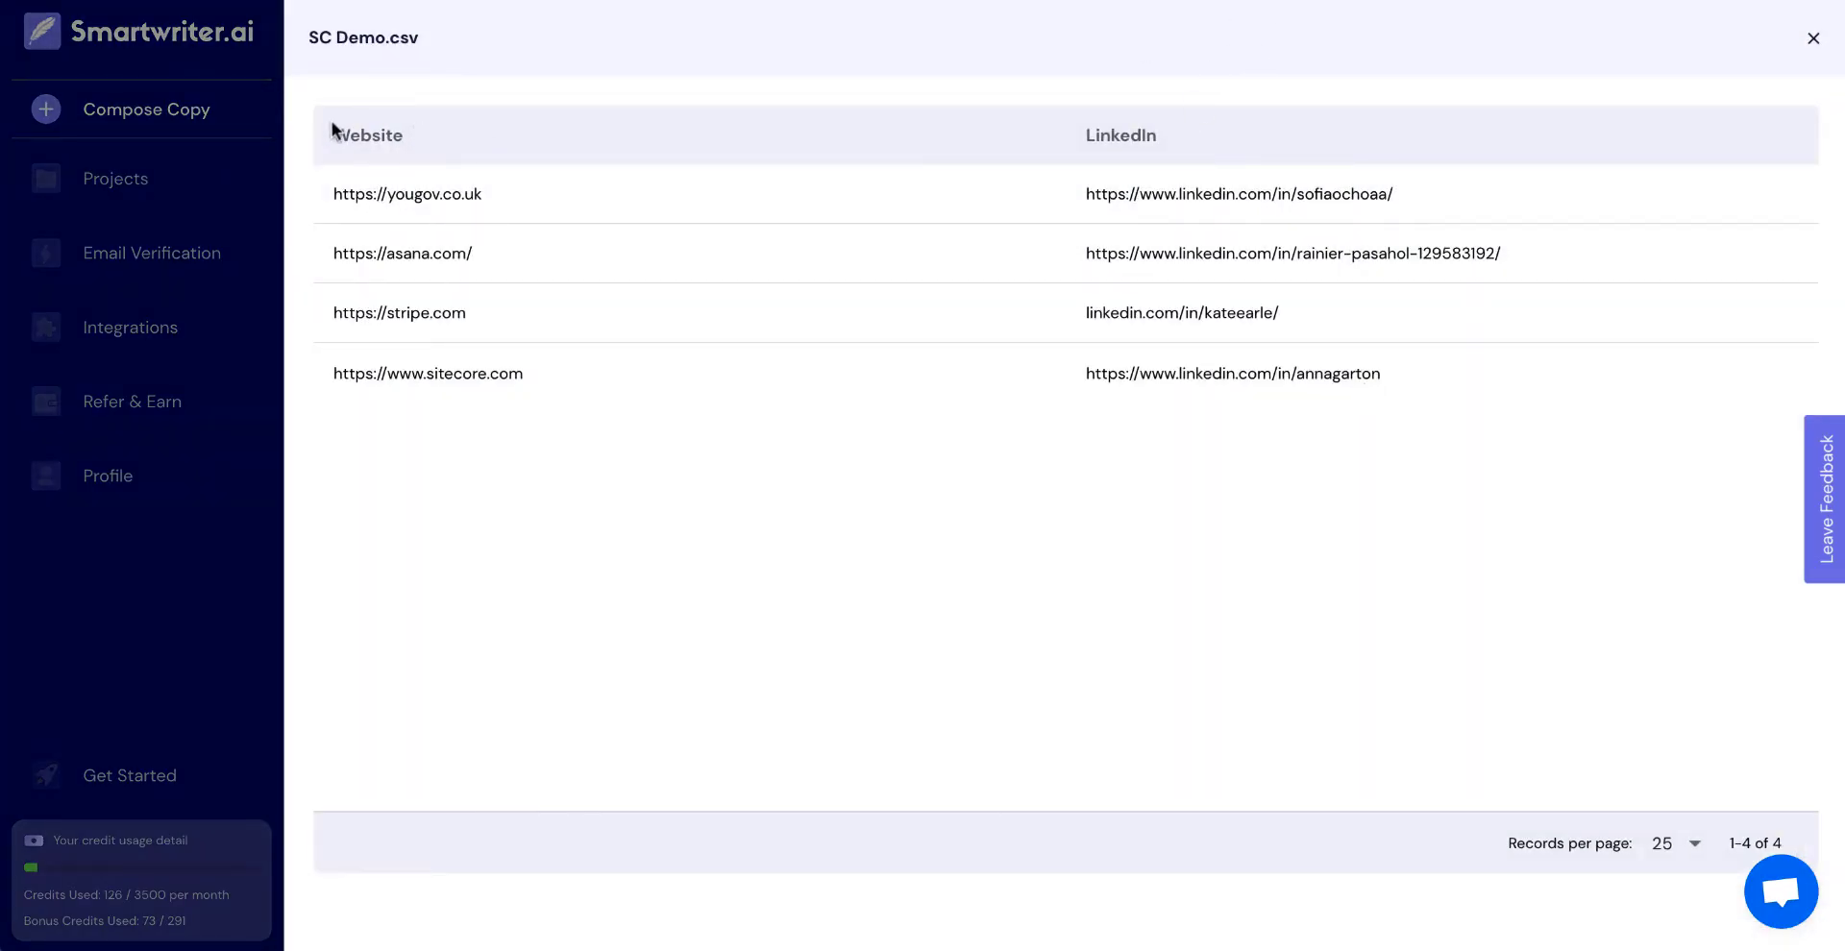
{"action": "left_click", "coordinate": [1814, 40]}
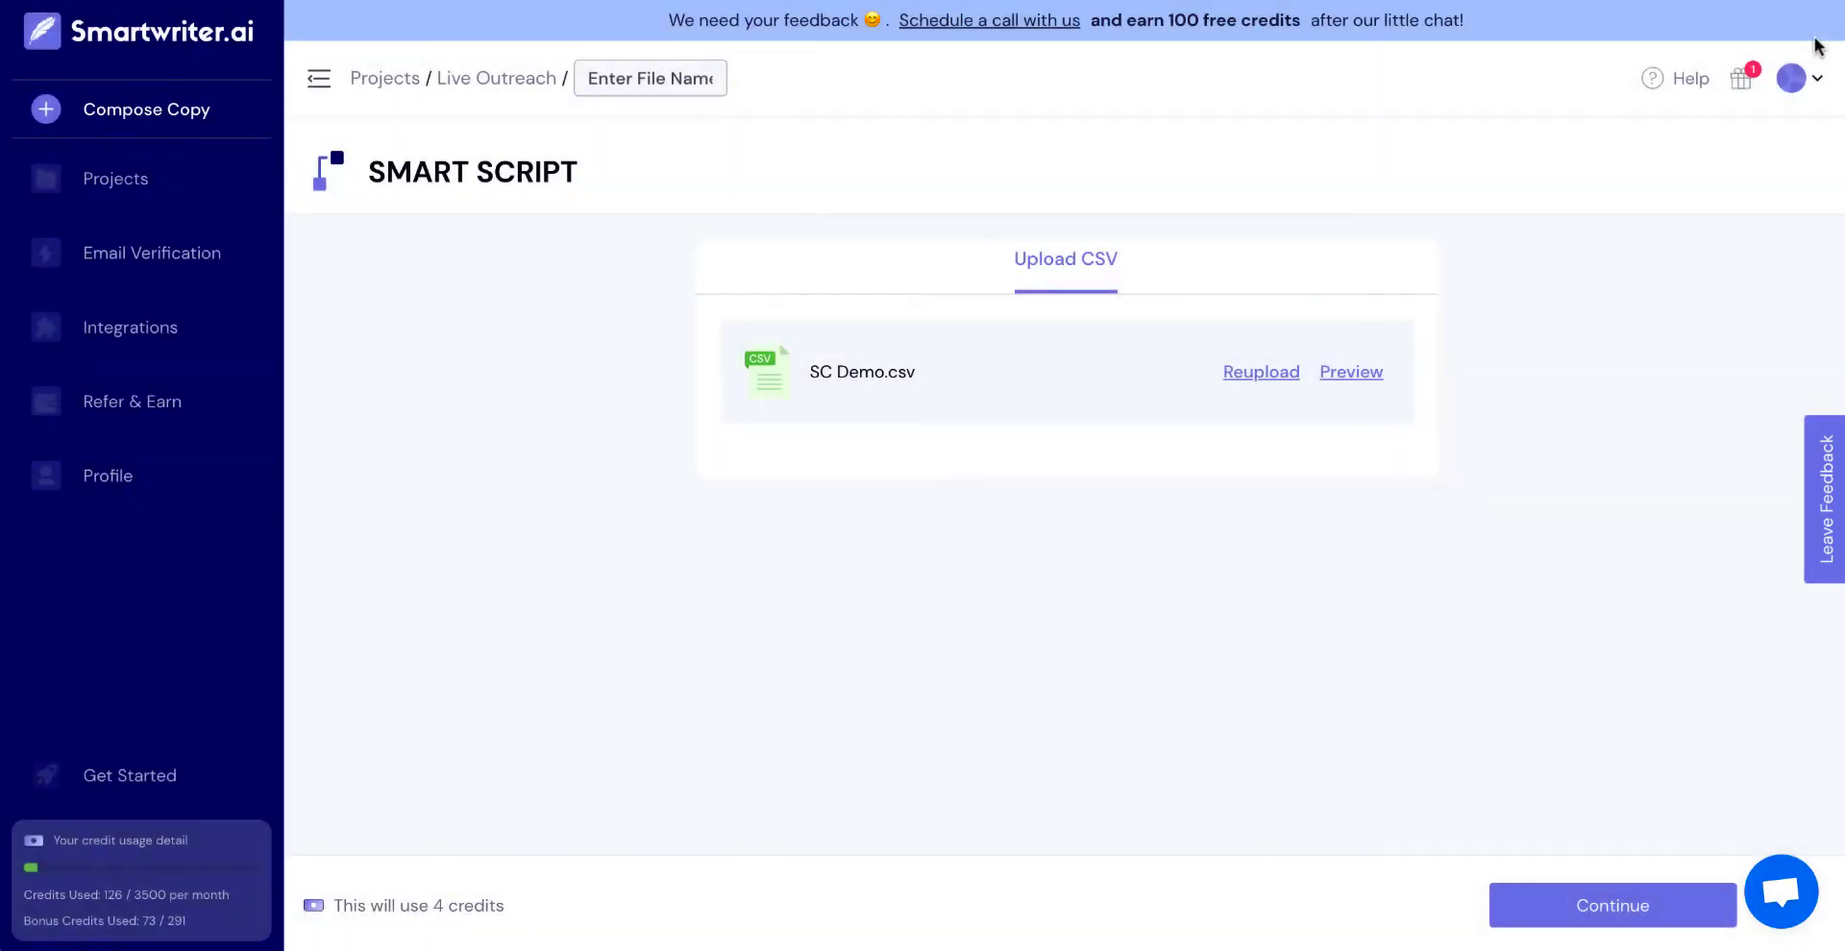
{"action": "left_click", "coordinate": [1565, 921]}
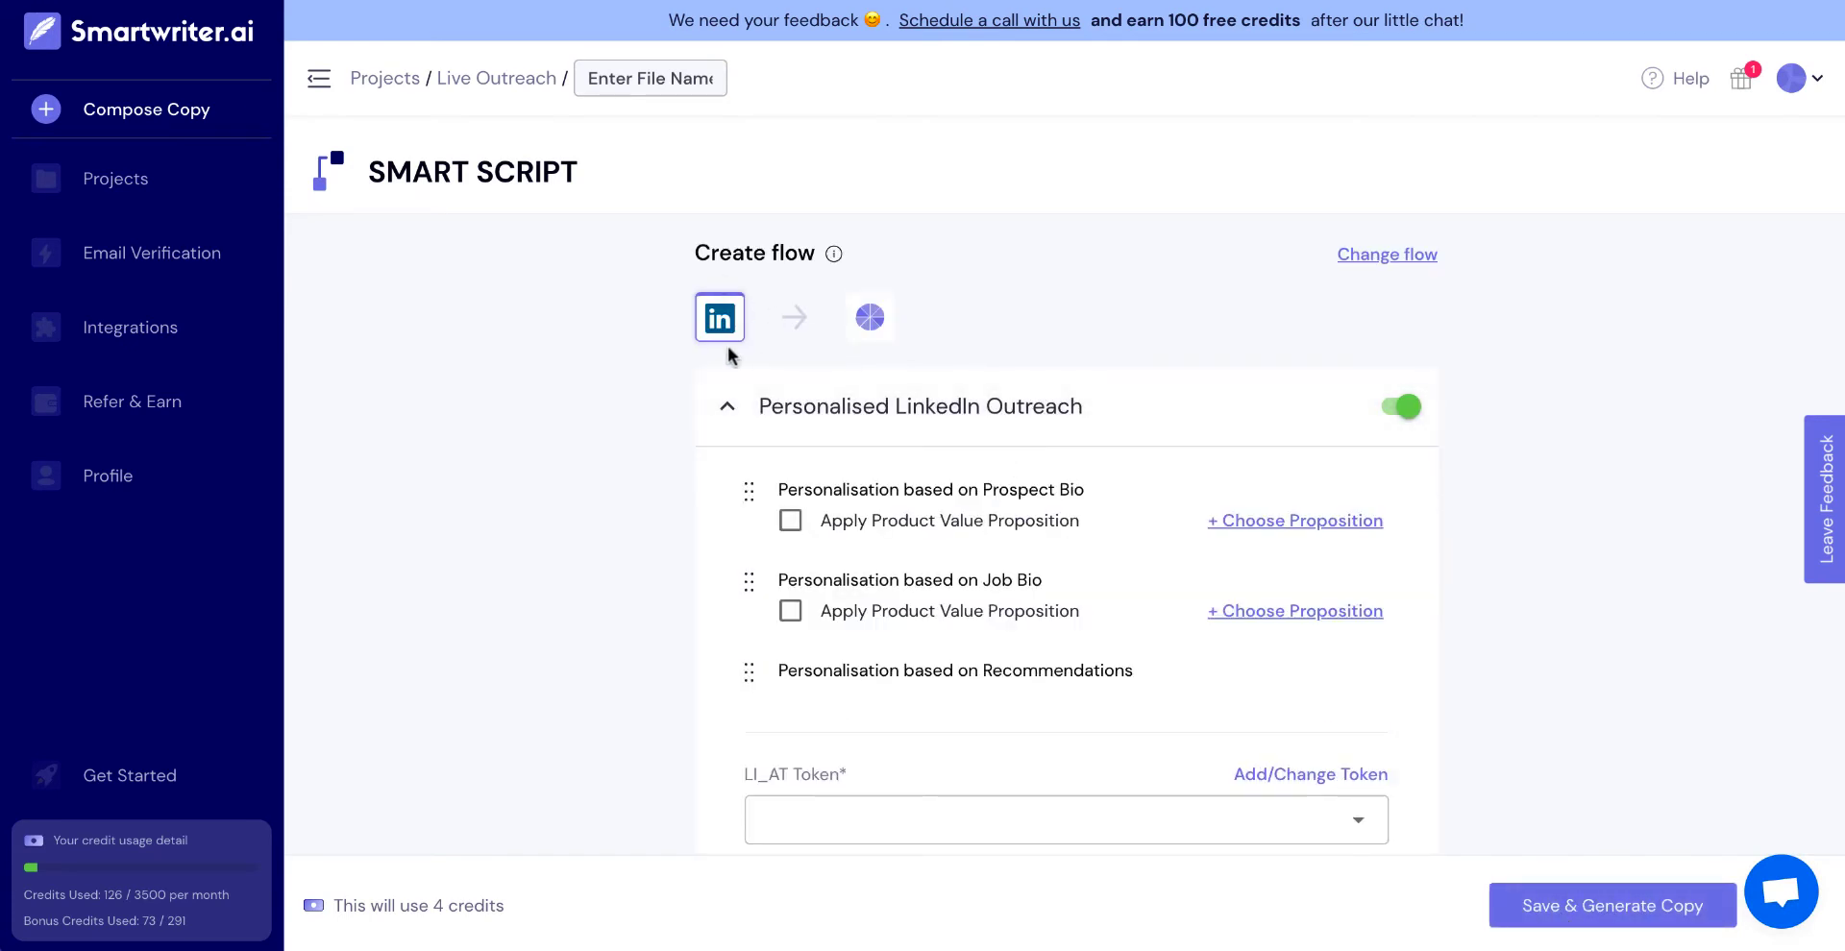
- Try to move the Recommendations personalisation to the top of the LinkedIn outreach order
{"action": "scroll", "coordinate": [856, 432], "scroll_direction": "down", "scroll_amount": 3}
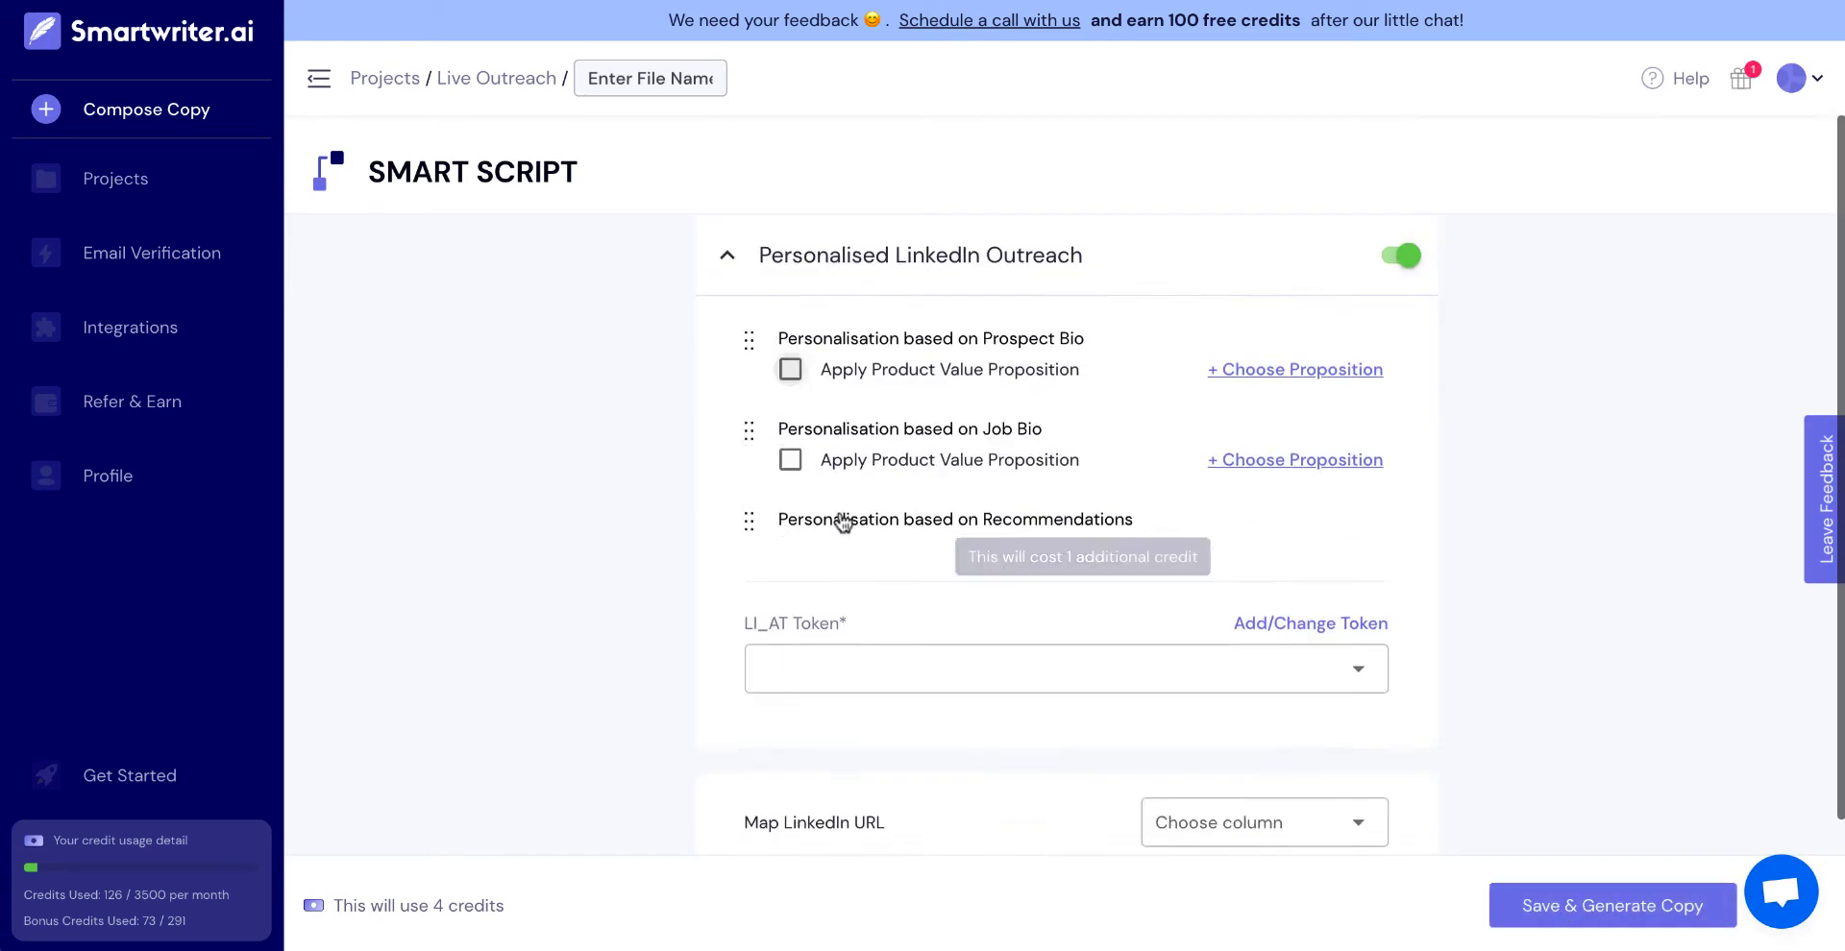
{"action": "scroll", "coordinate": [1010, 385], "scroll_direction": "up", "scroll_amount": 2}
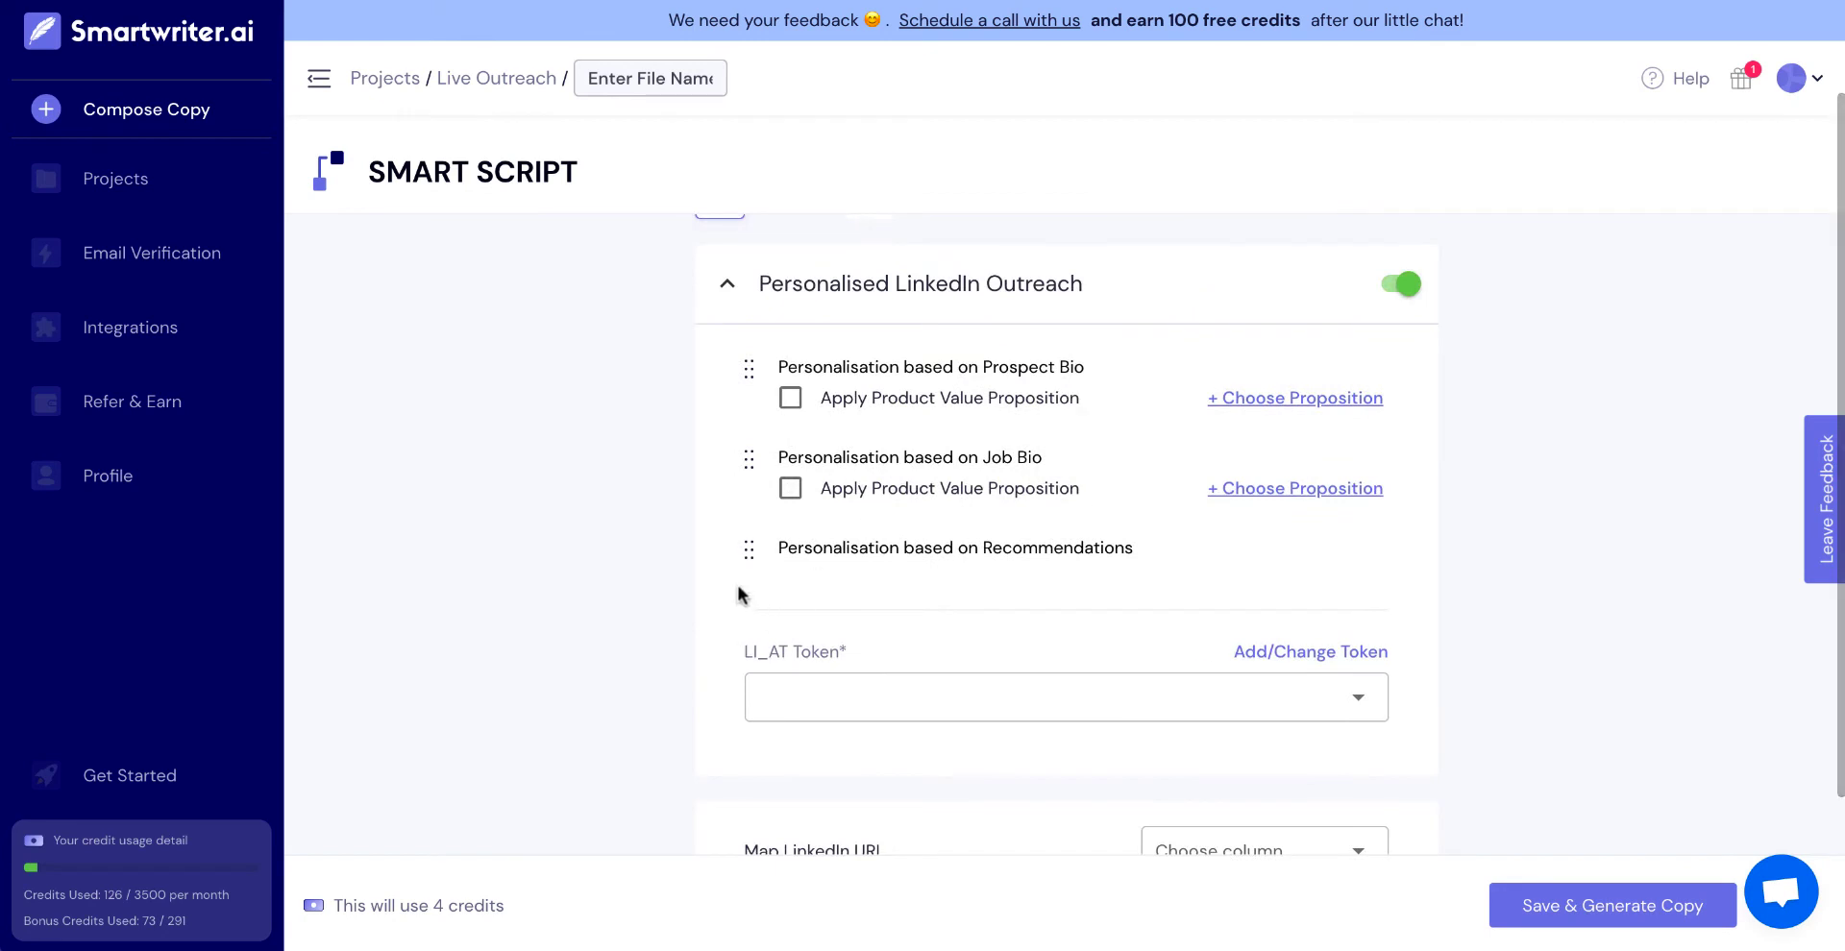
{"action": "left_click_drag", "start_coordinate": [746, 554], "coordinate": [754, 370]}
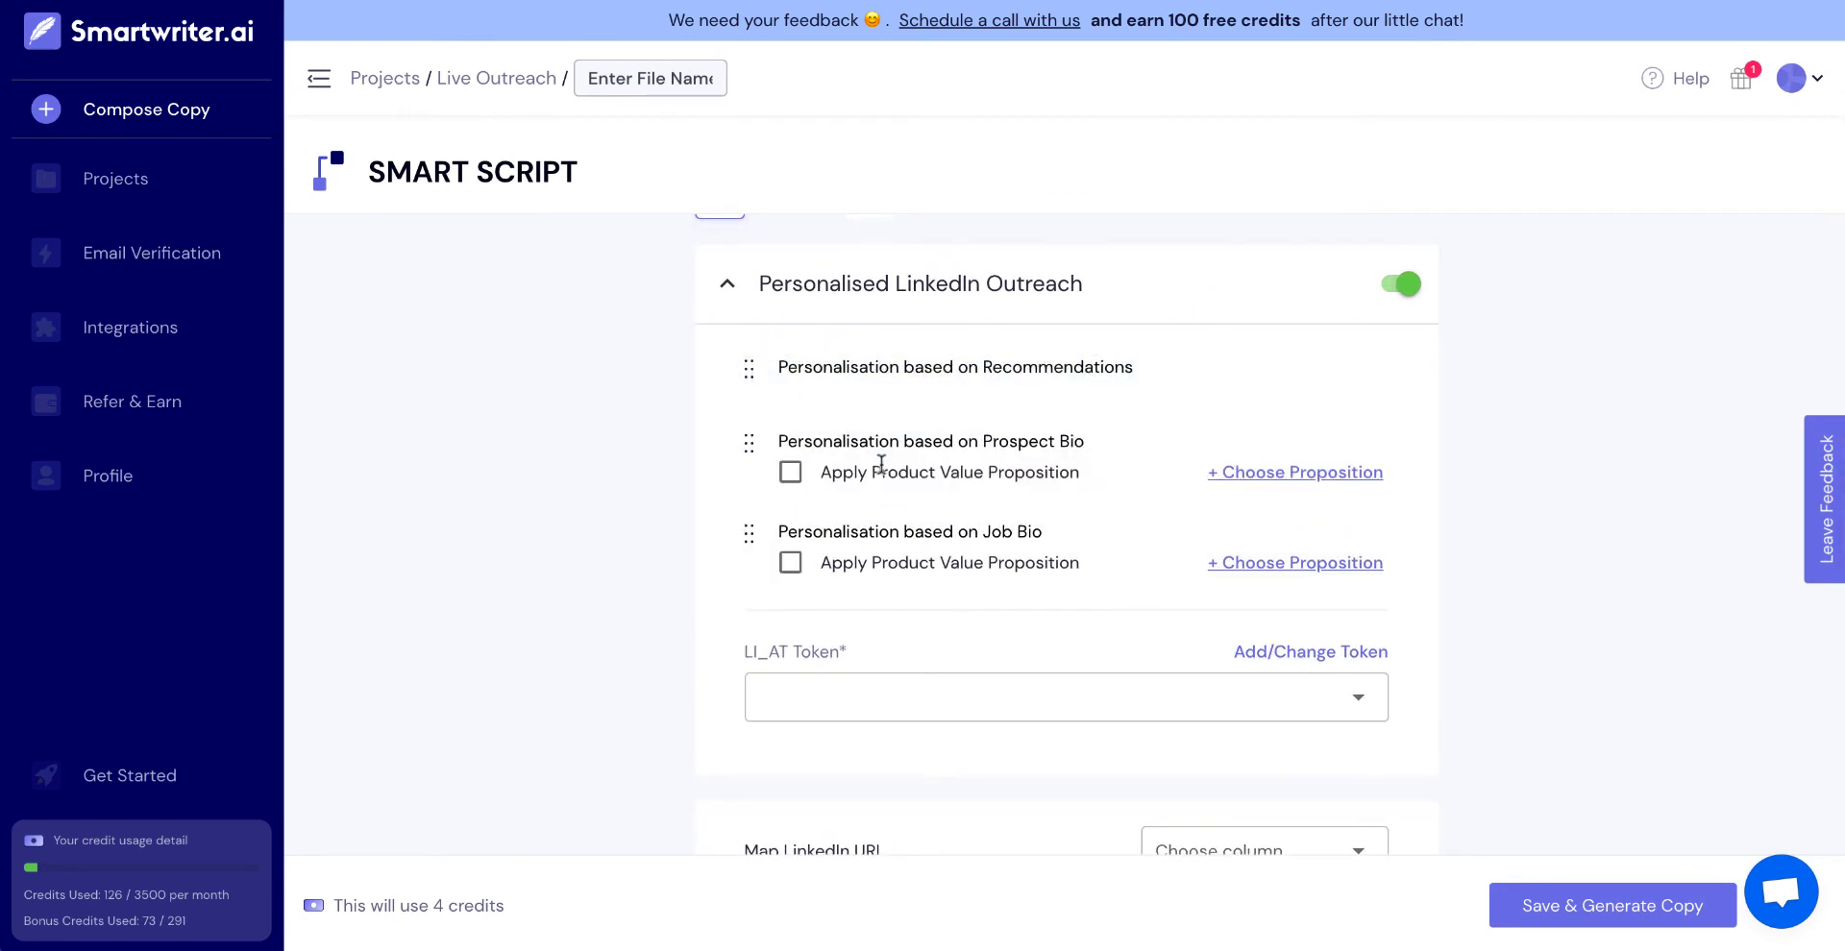
- Select the saved V Token for LI_AT Token, and place Recent Activity first and Recommendations second in the LinkedIn personalisation order
{"action": "left_click", "coordinate": [1218, 709]}
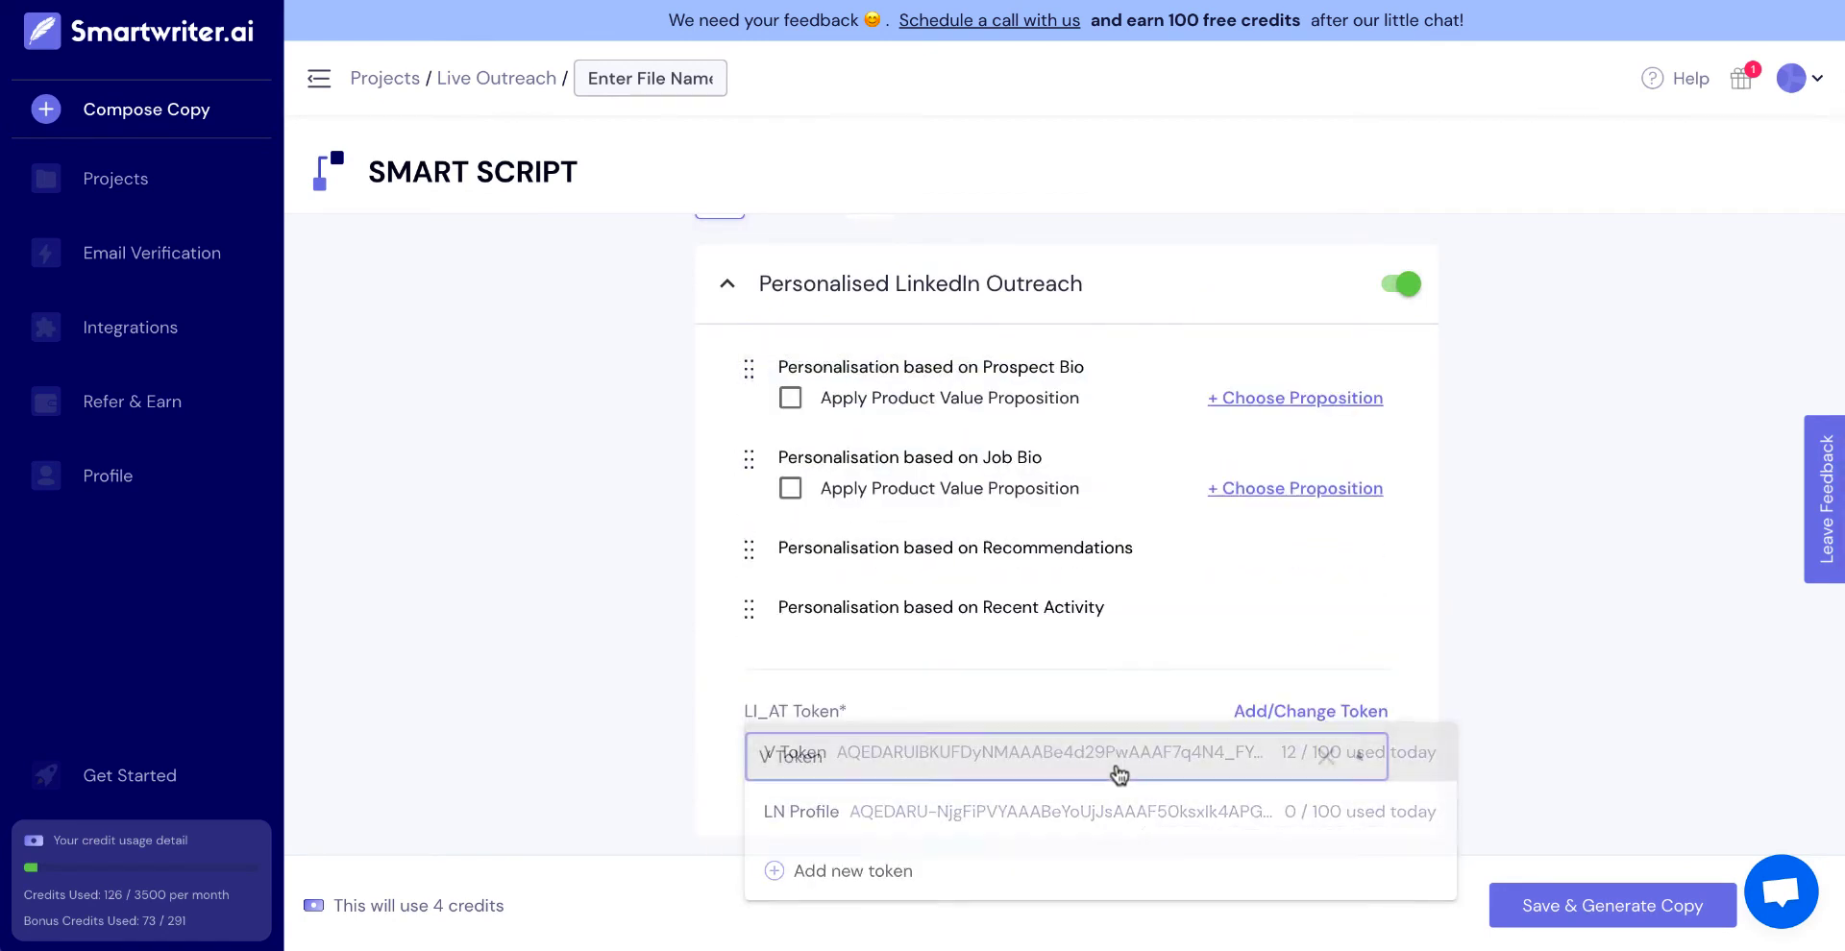
{"action": "left_click", "coordinate": [1004, 763]}
{"action": "scroll", "coordinate": [890, 653], "scroll_direction": "up", "scroll_amount": 2}
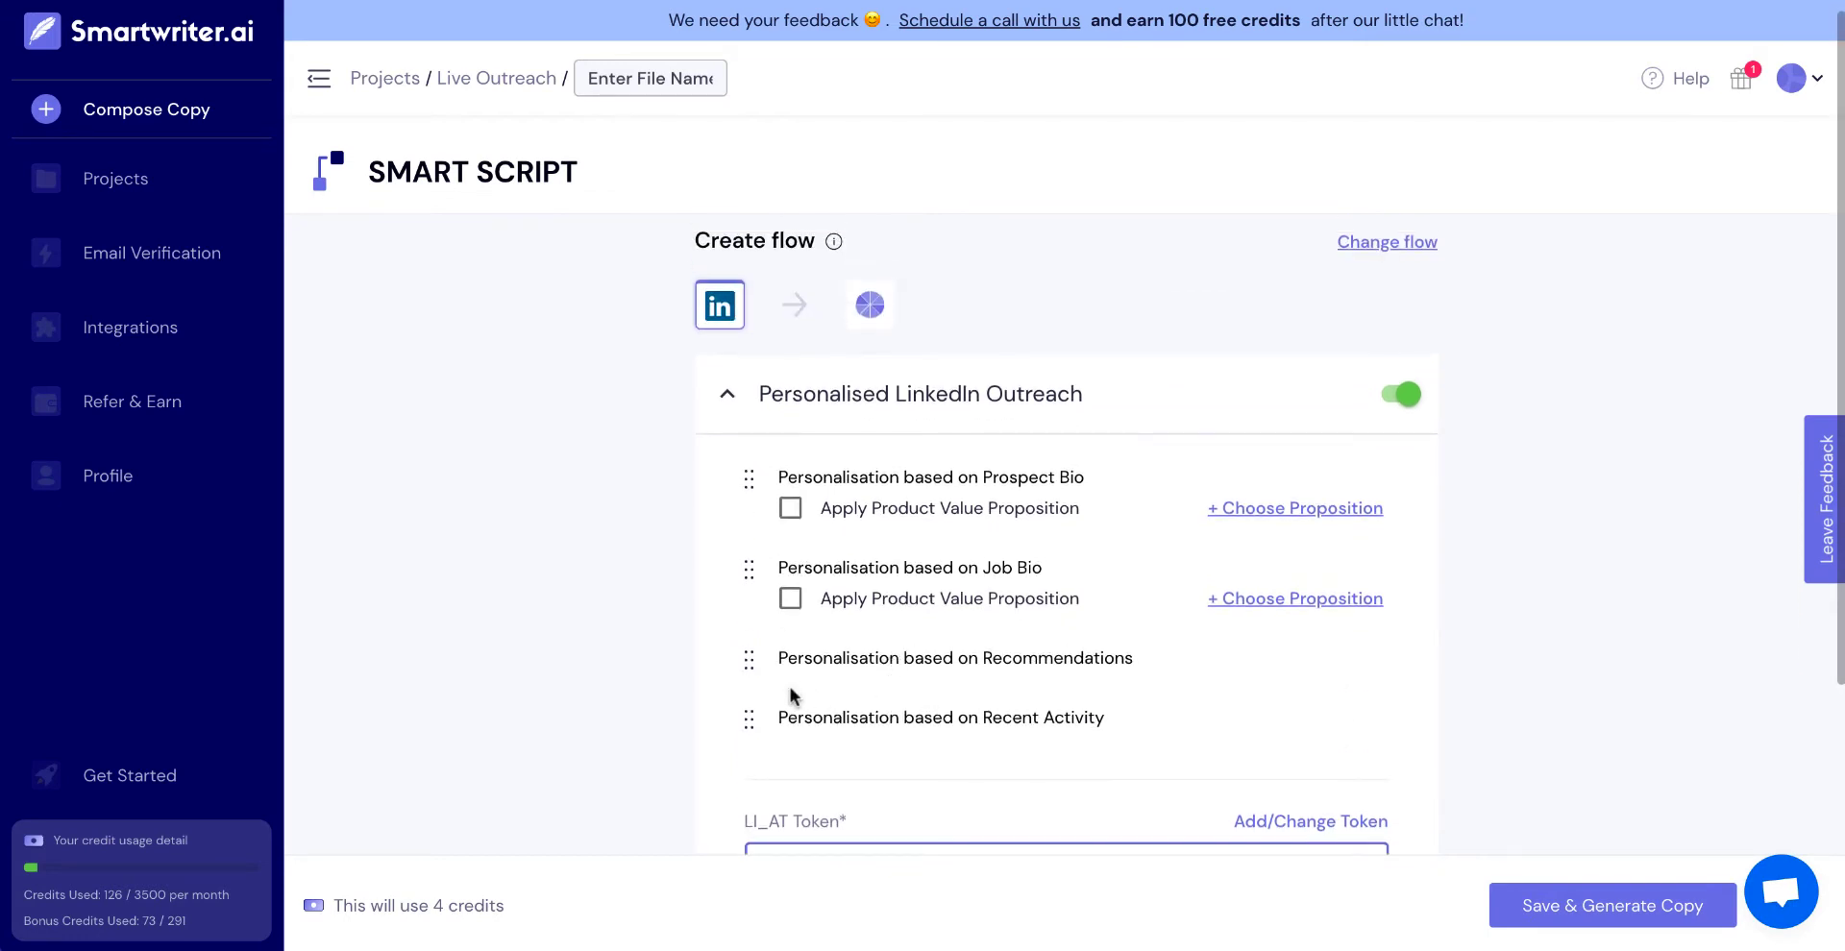
{"action": "left_click_drag", "start_coordinate": [749, 718], "coordinate": [764, 469]}
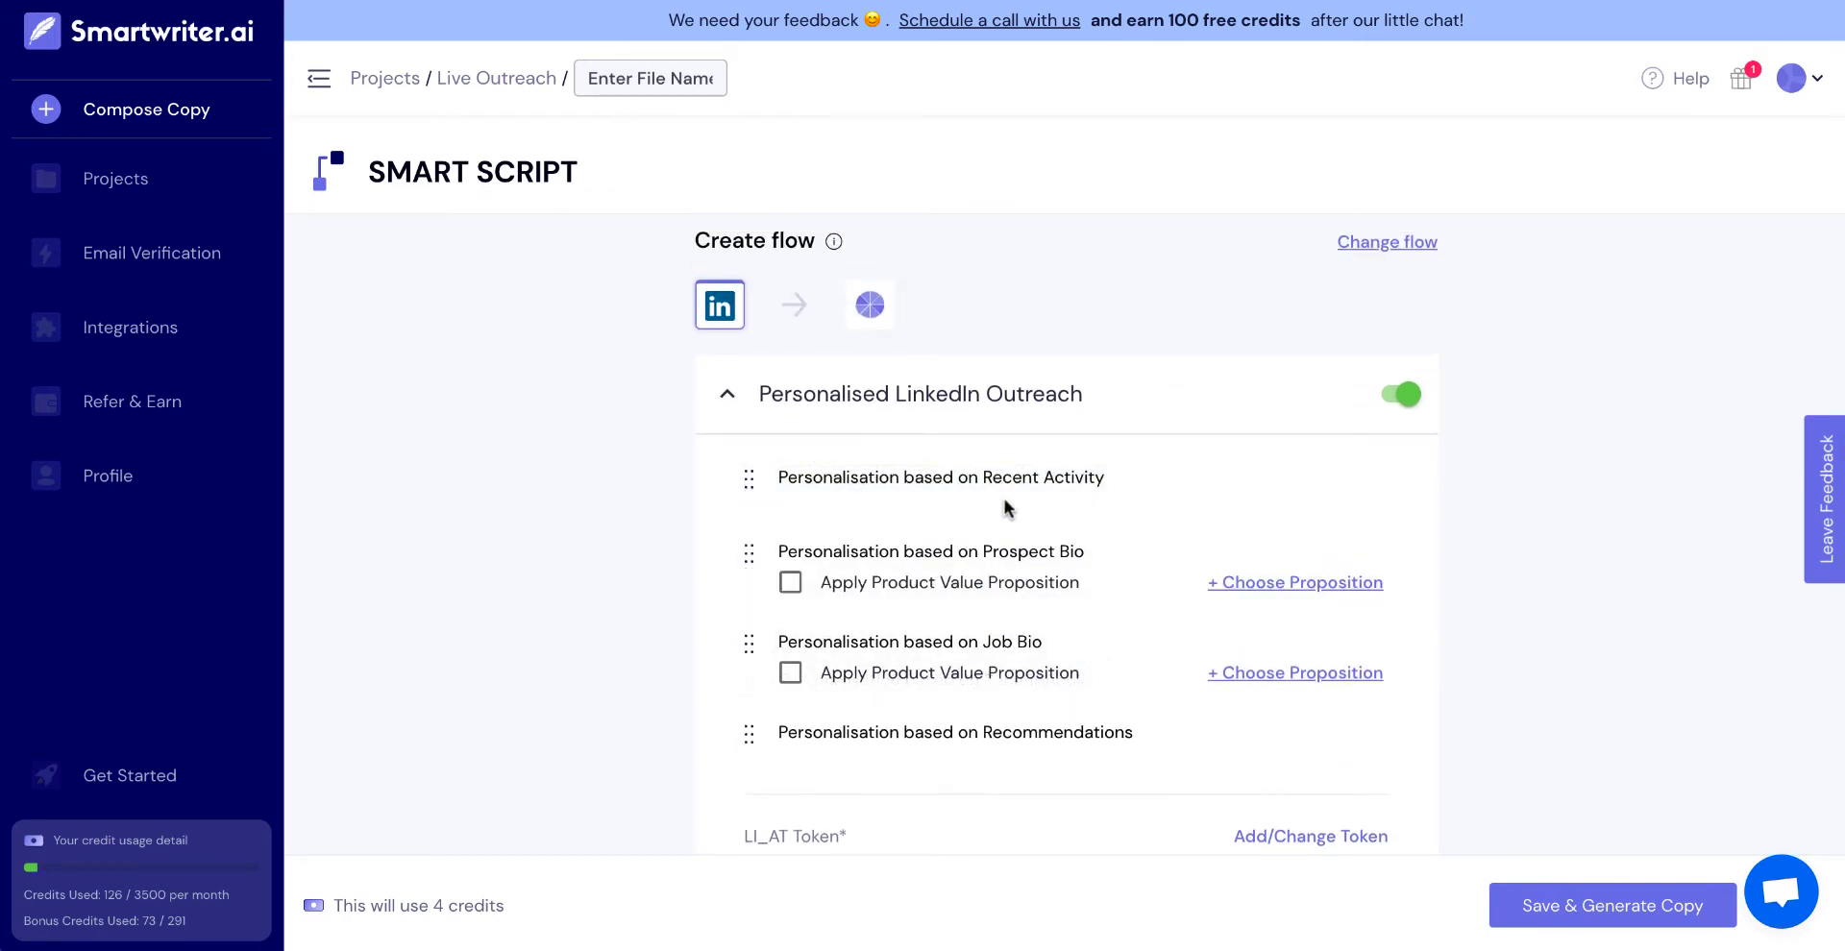
{"action": "left_click_drag", "start_coordinate": [747, 740], "coordinate": [821, 559]}
- Map the LinkedIn URL to the CSV file's LinkedIn column
{"action": "scroll", "coordinate": [961, 759], "scroll_direction": "down", "scroll_amount": 3}
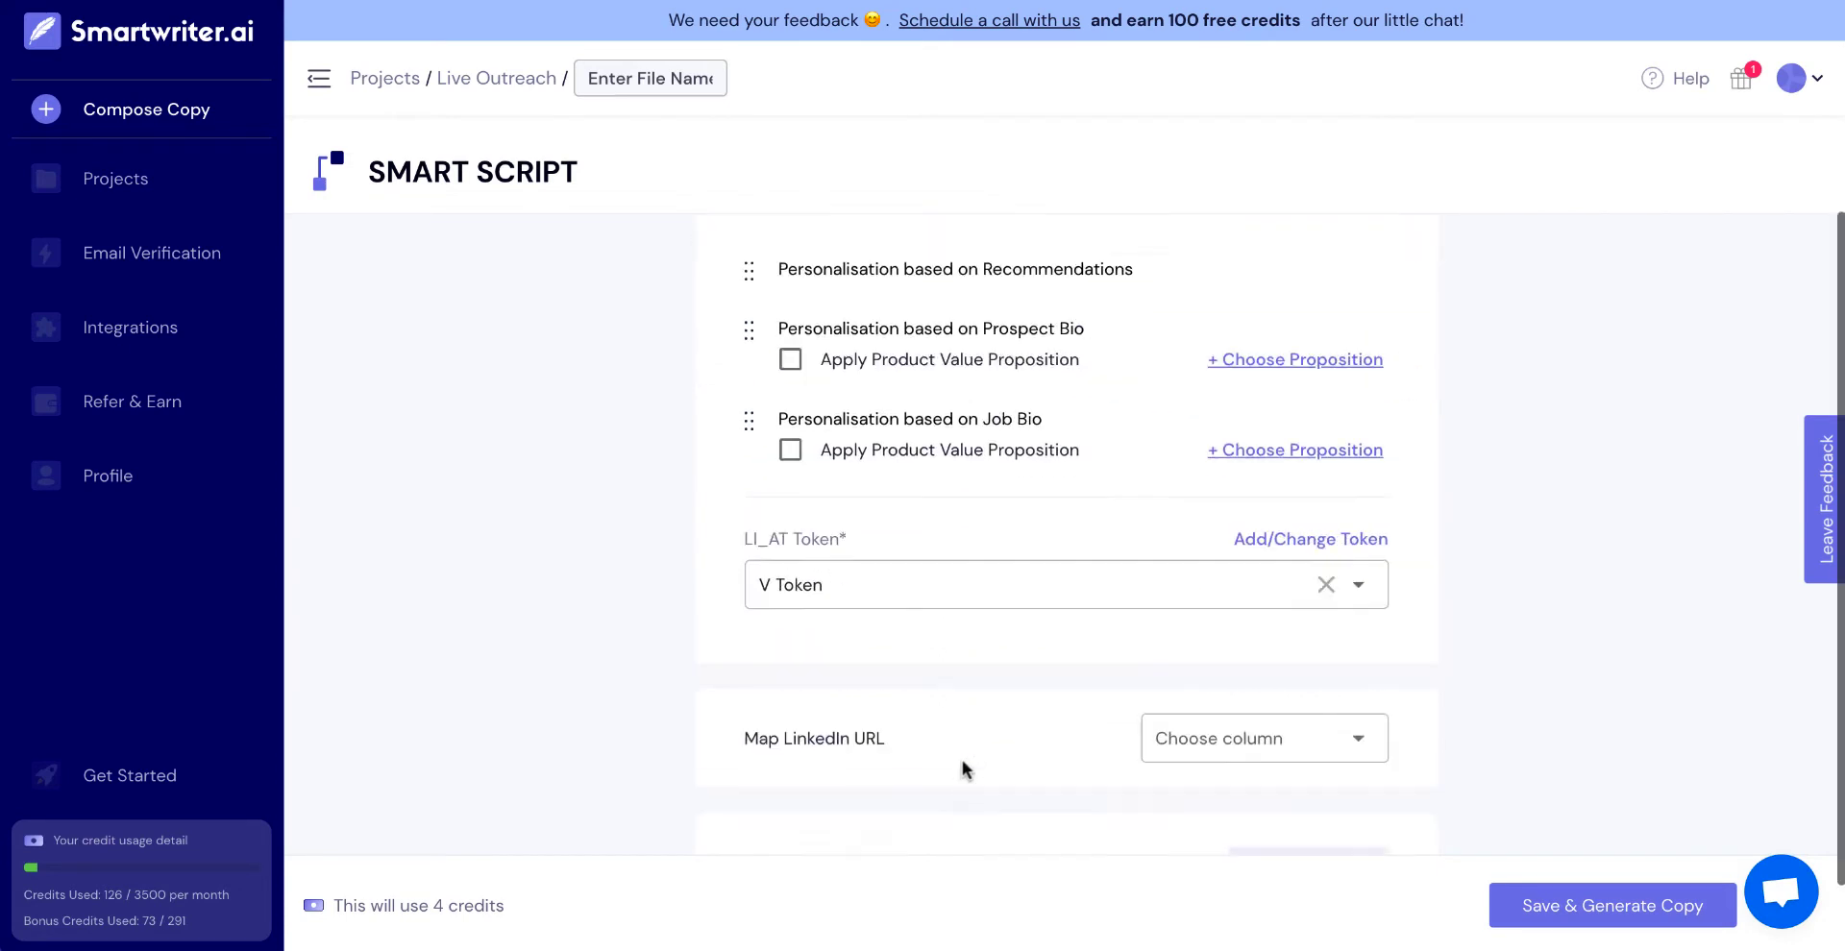
{"action": "left_click", "coordinate": [1225, 694]}
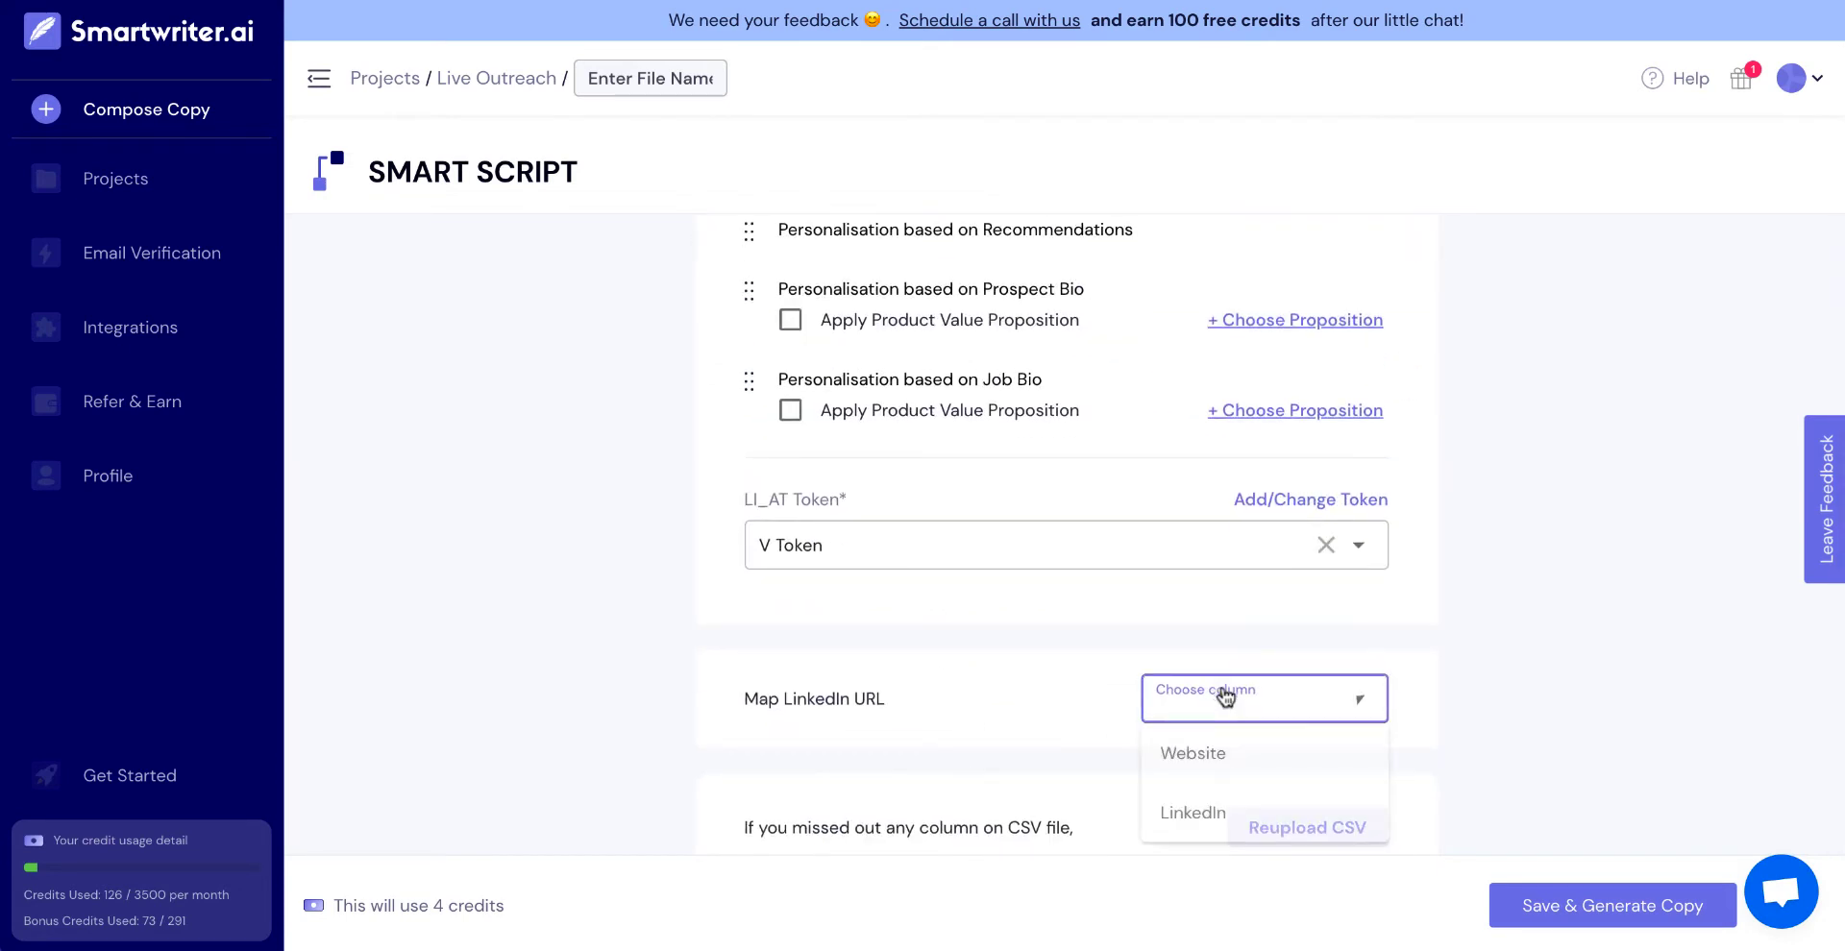
{"action": "left_click", "coordinate": [1235, 818]}
{"action": "scroll", "coordinate": [1134, 720], "scroll_direction": "down", "scroll_amount": 1}
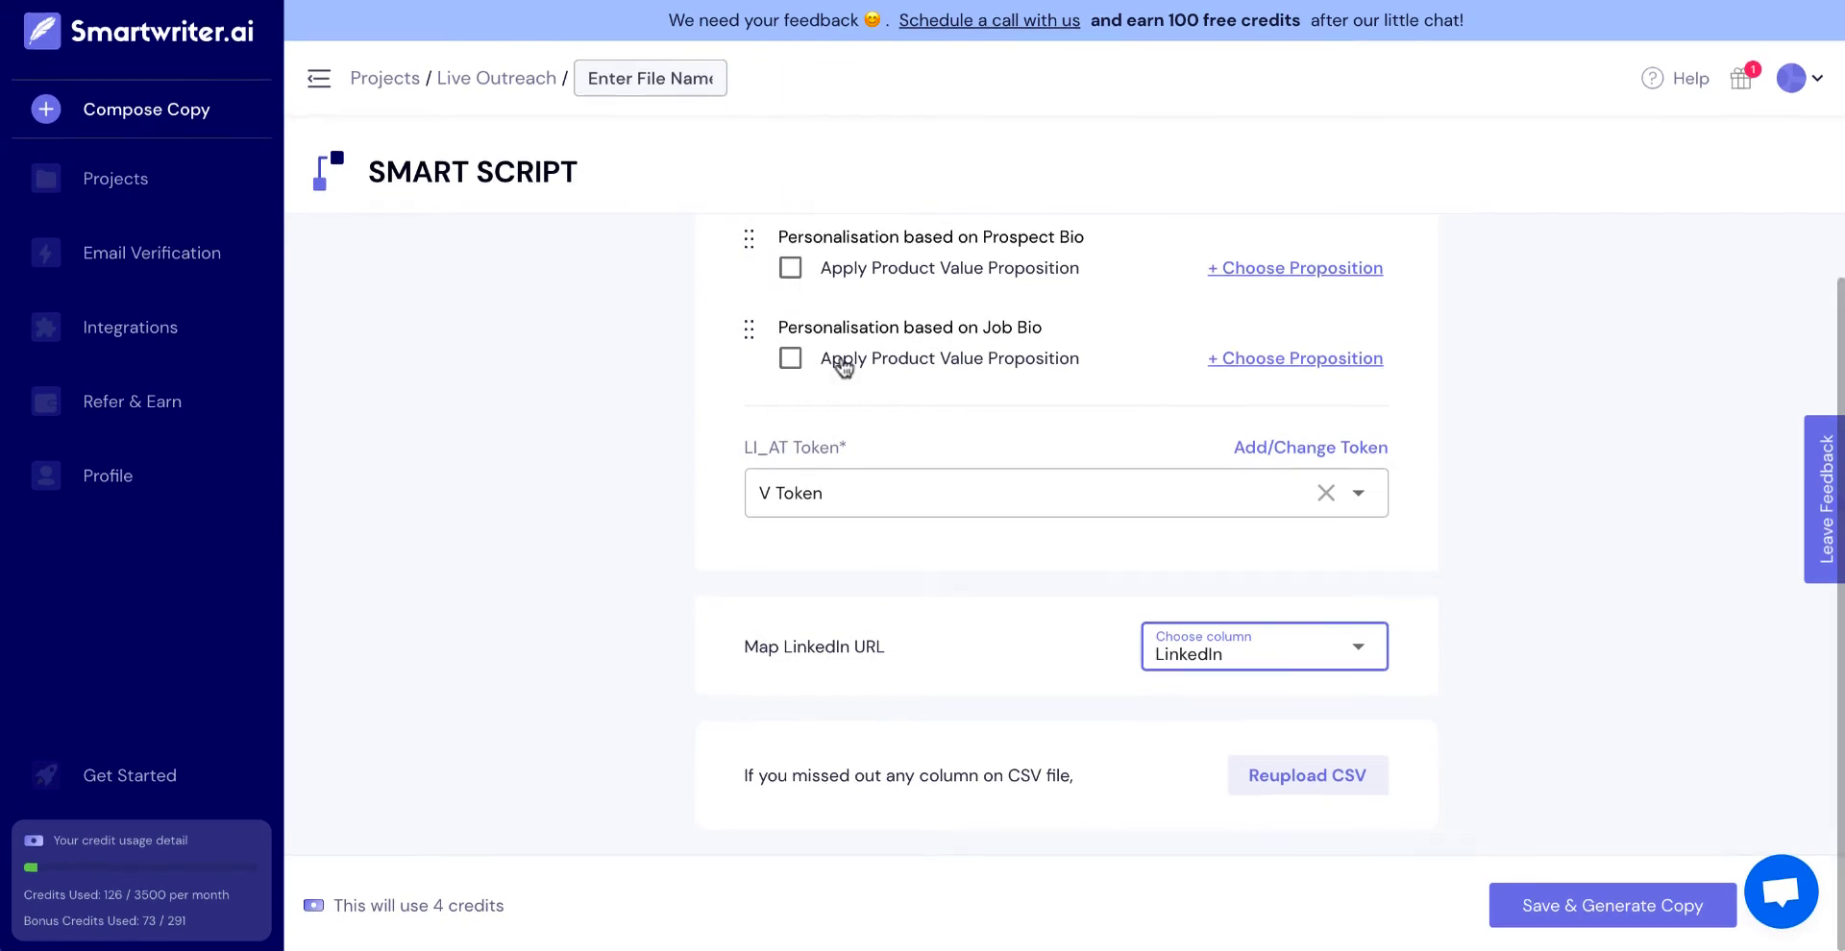
{"action": "left_click", "coordinate": [1059, 618]}
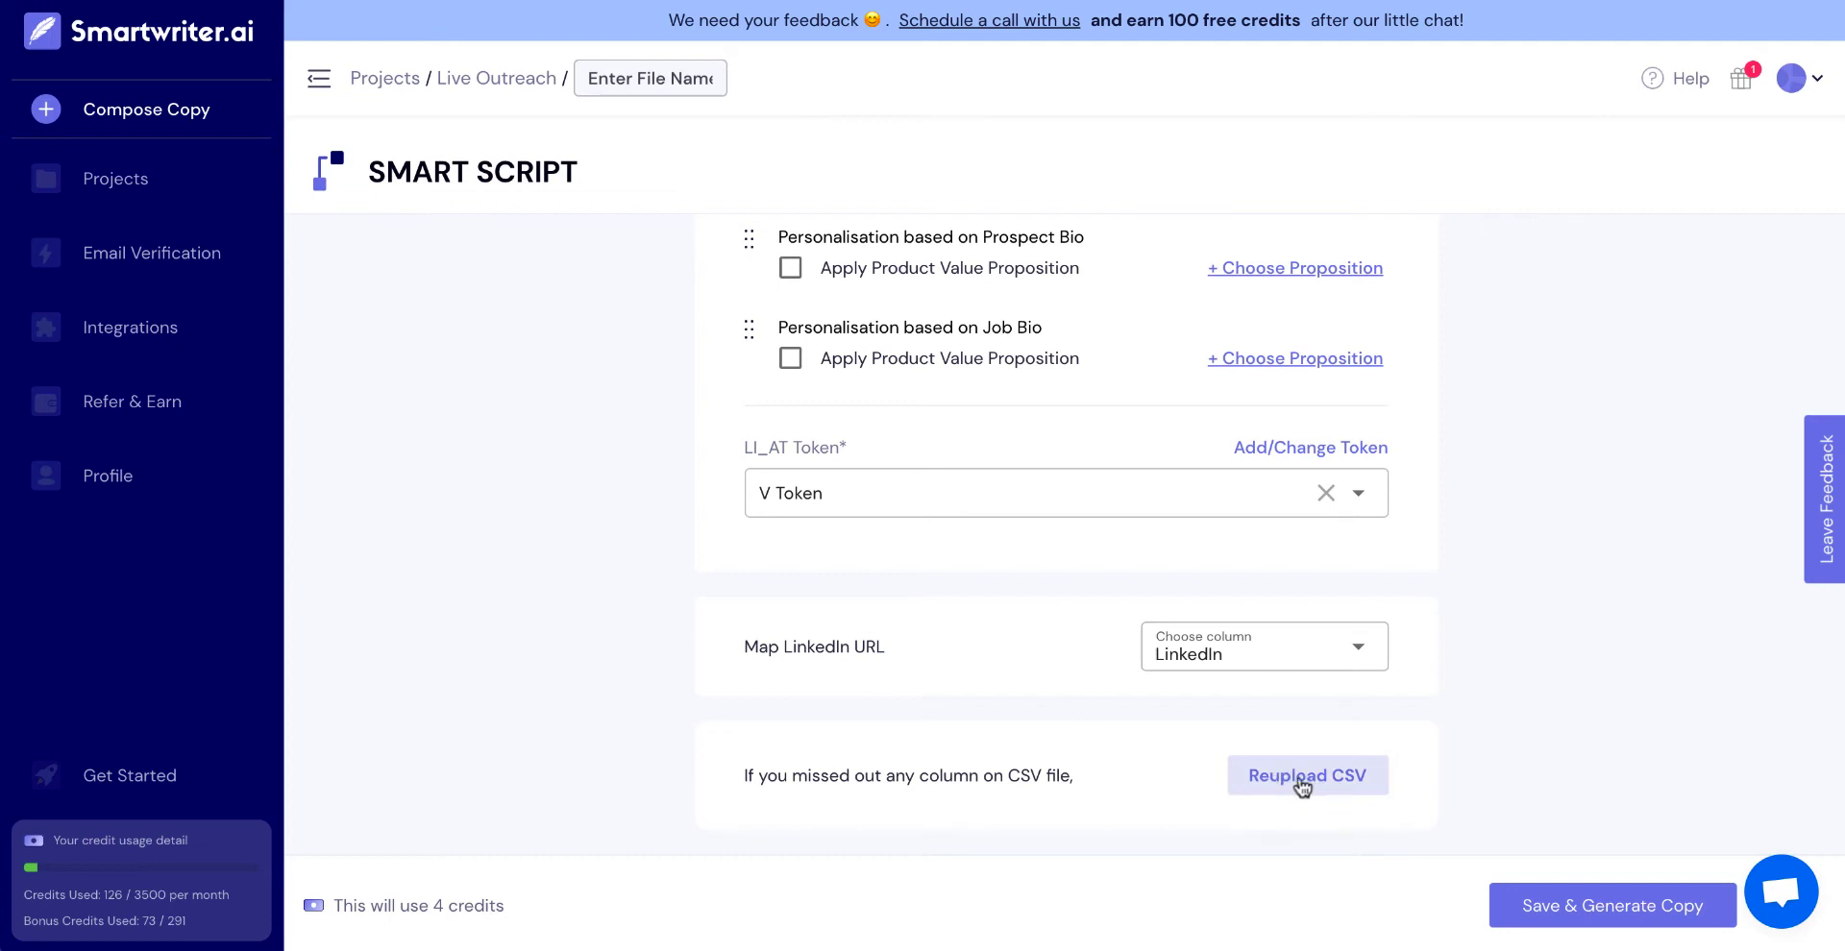
- Try to save and generate the copy, and go to the Icebreakers settings to complete the column map
{"action": "scroll", "coordinate": [1075, 575], "scroll_direction": "up", "scroll_amount": 4}
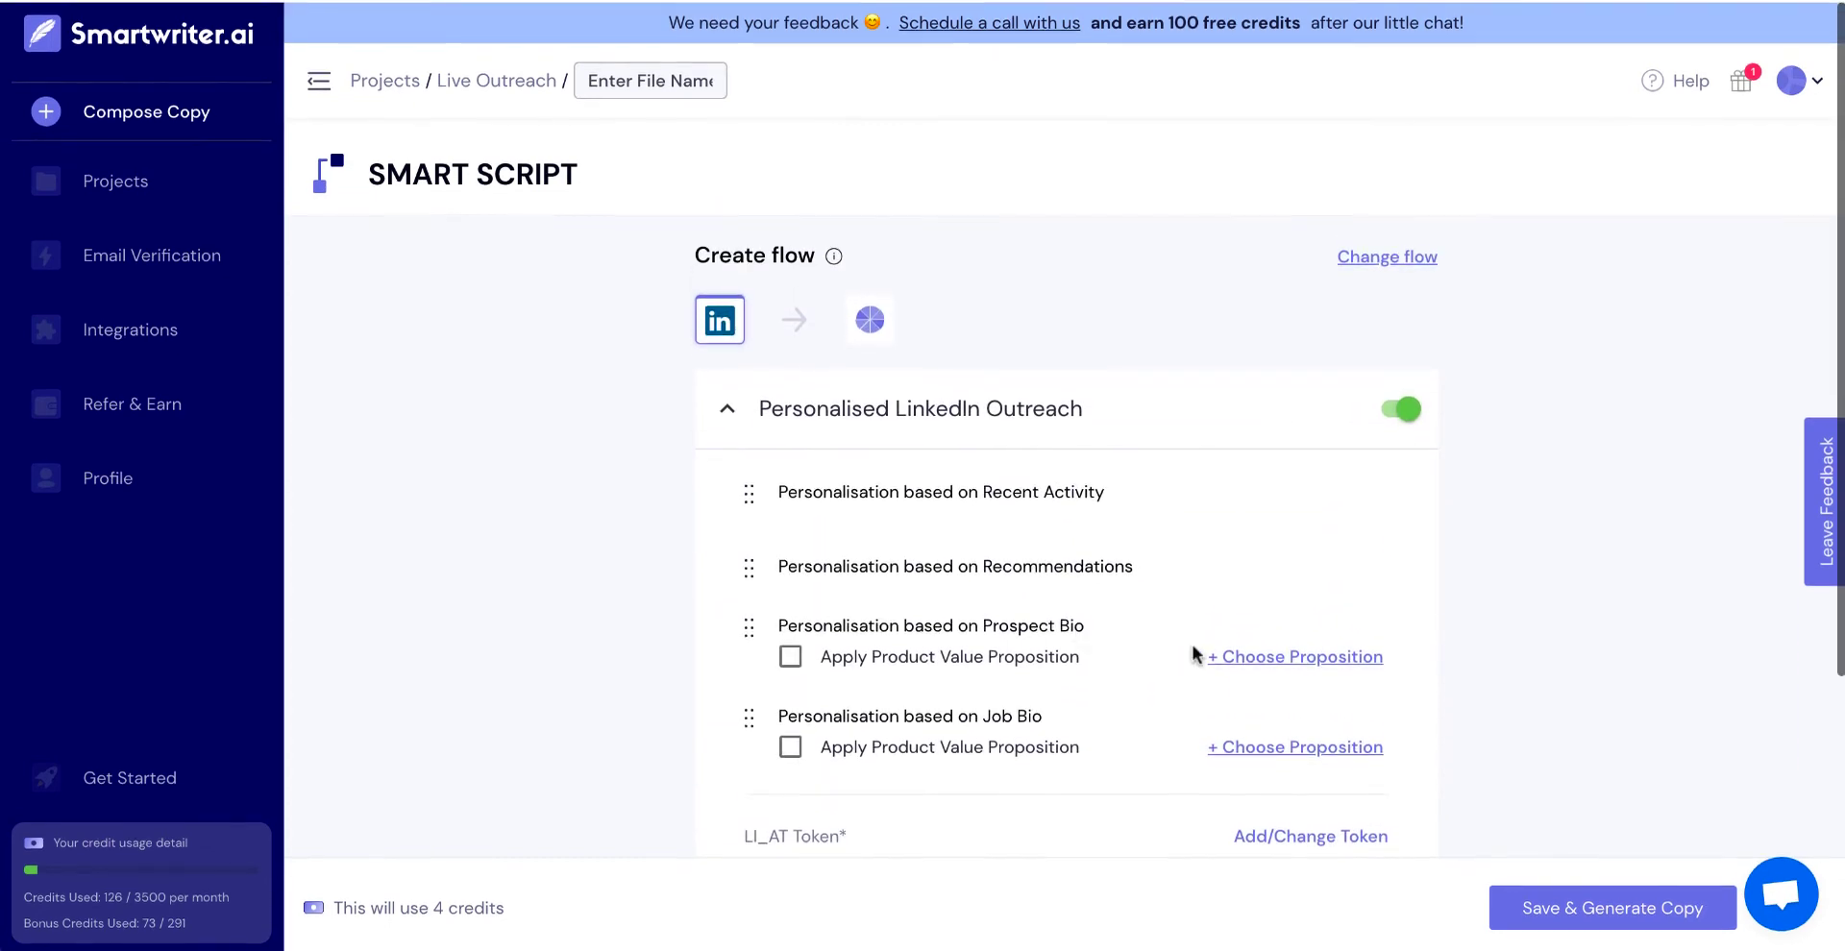
{"action": "left_click", "coordinate": [1537, 906]}
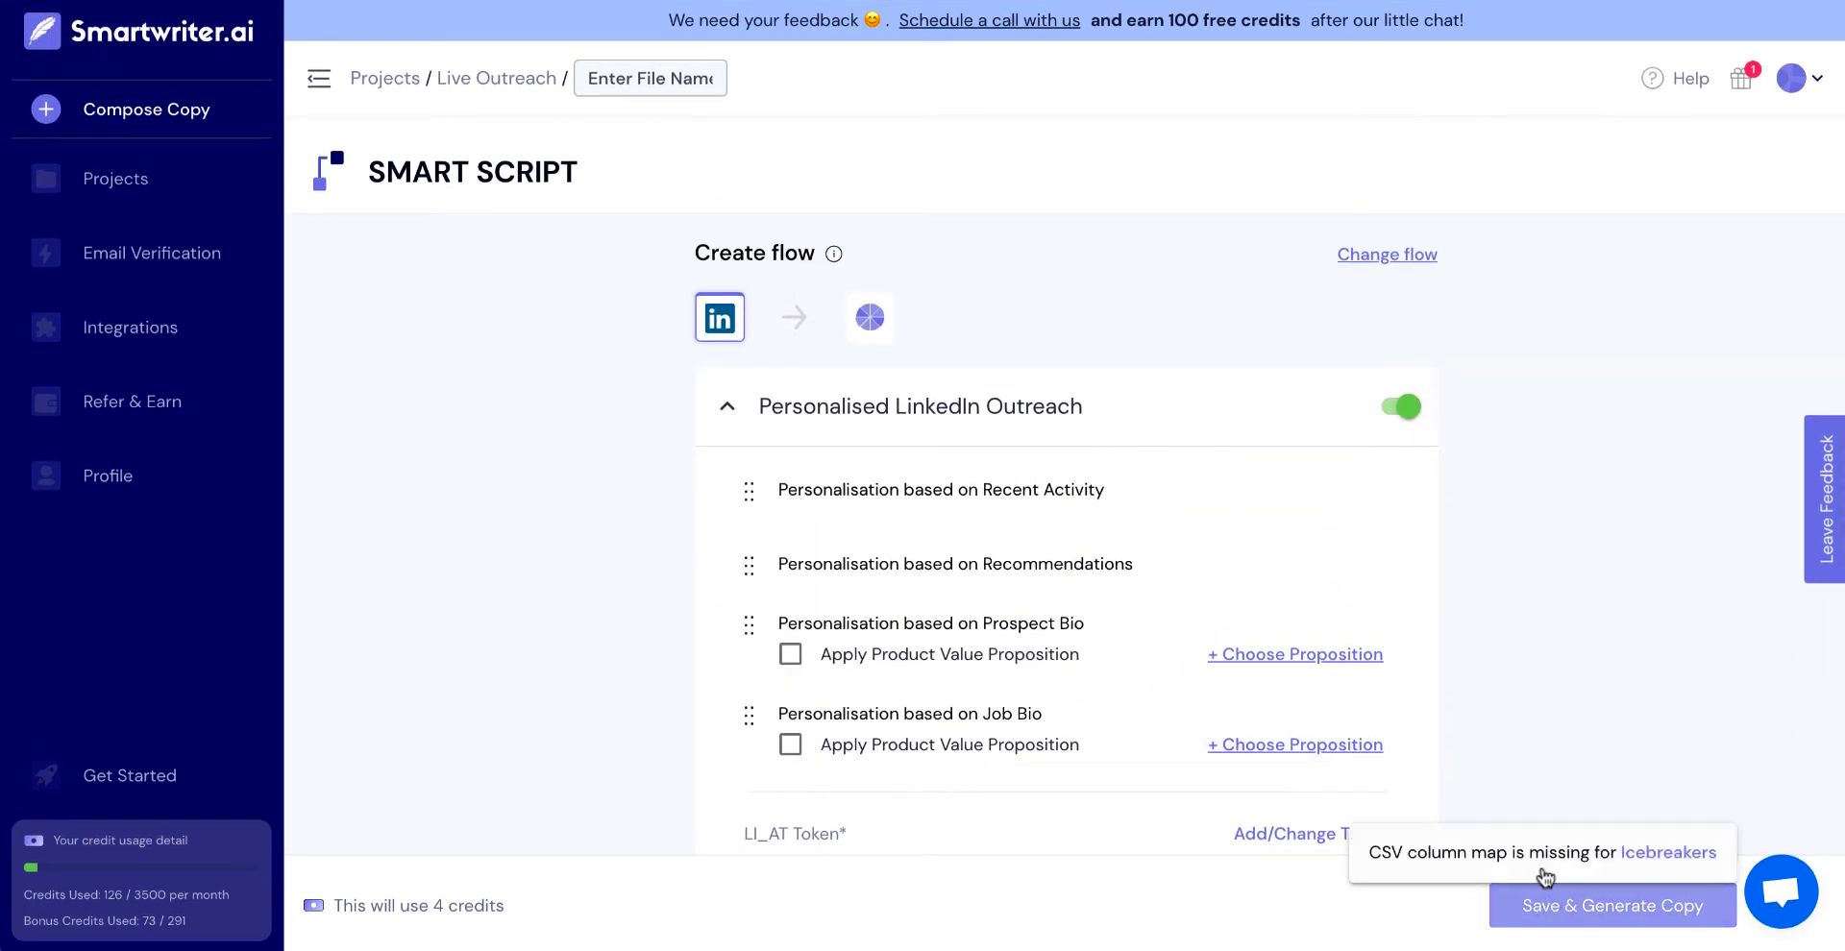
{"action": "left_click", "coordinate": [1670, 858]}
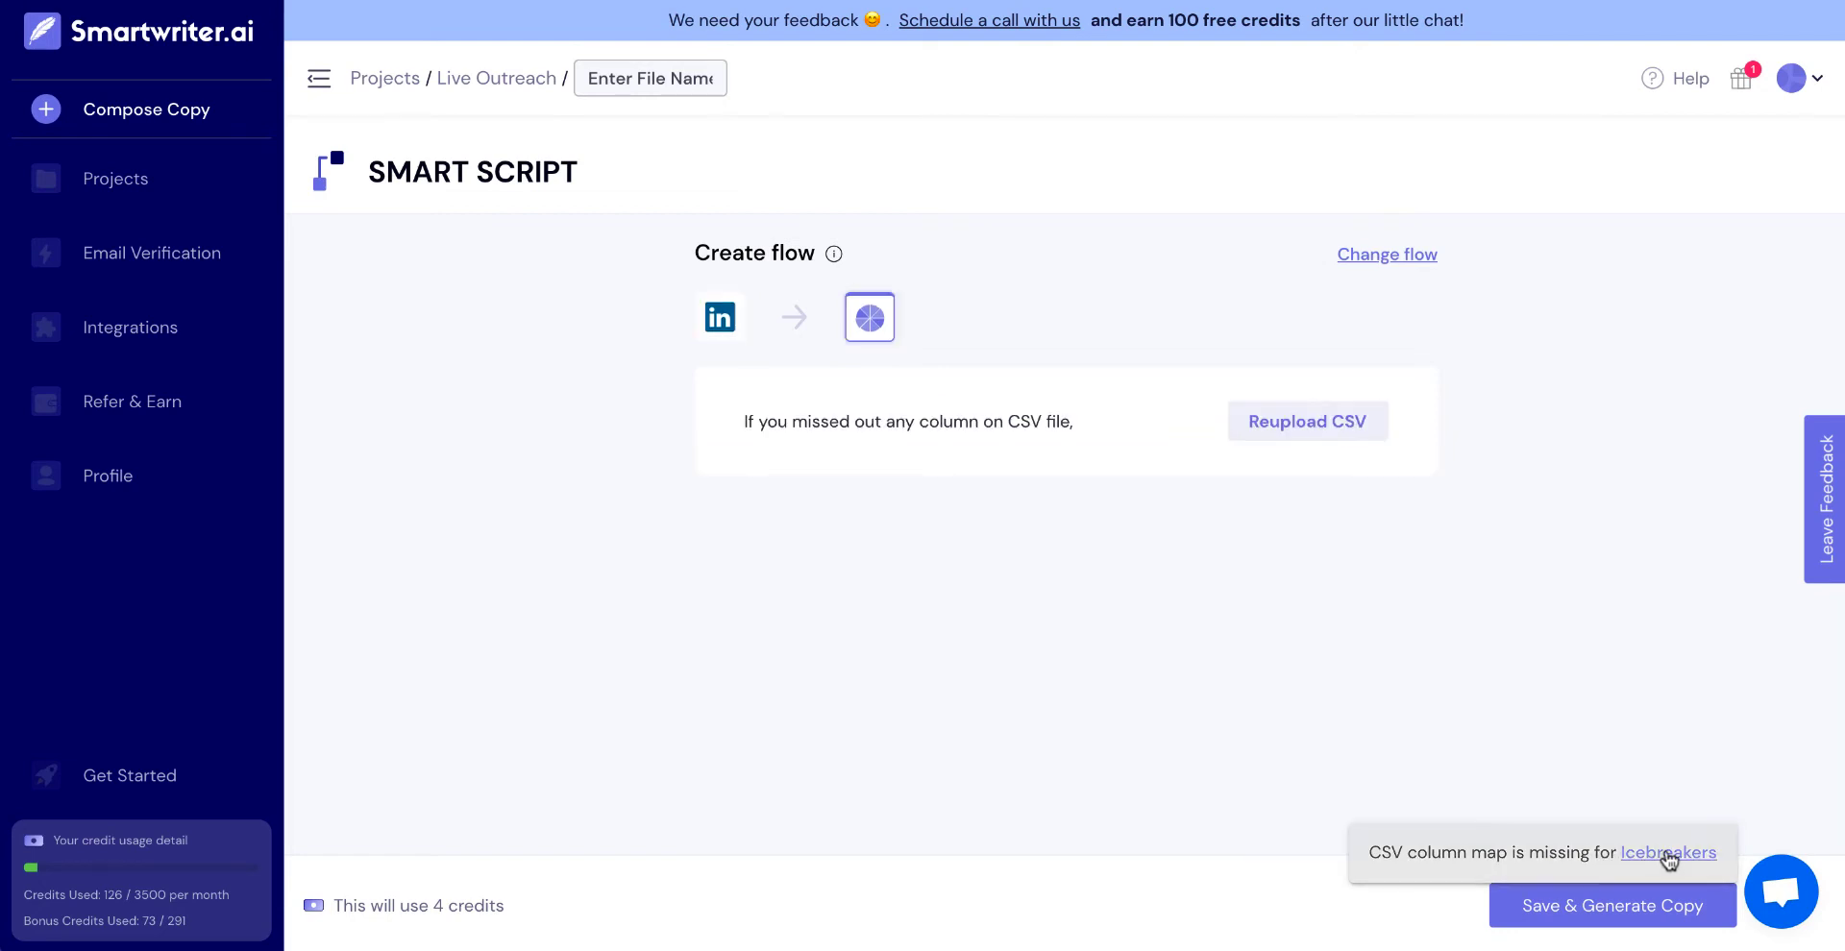
- Move the Website personalisation directly below News, and switch off Case studies and Blogs in the icebreaker settings
{"action": "scroll", "coordinate": [1044, 540], "scroll_direction": "up", "scroll_amount": 3}
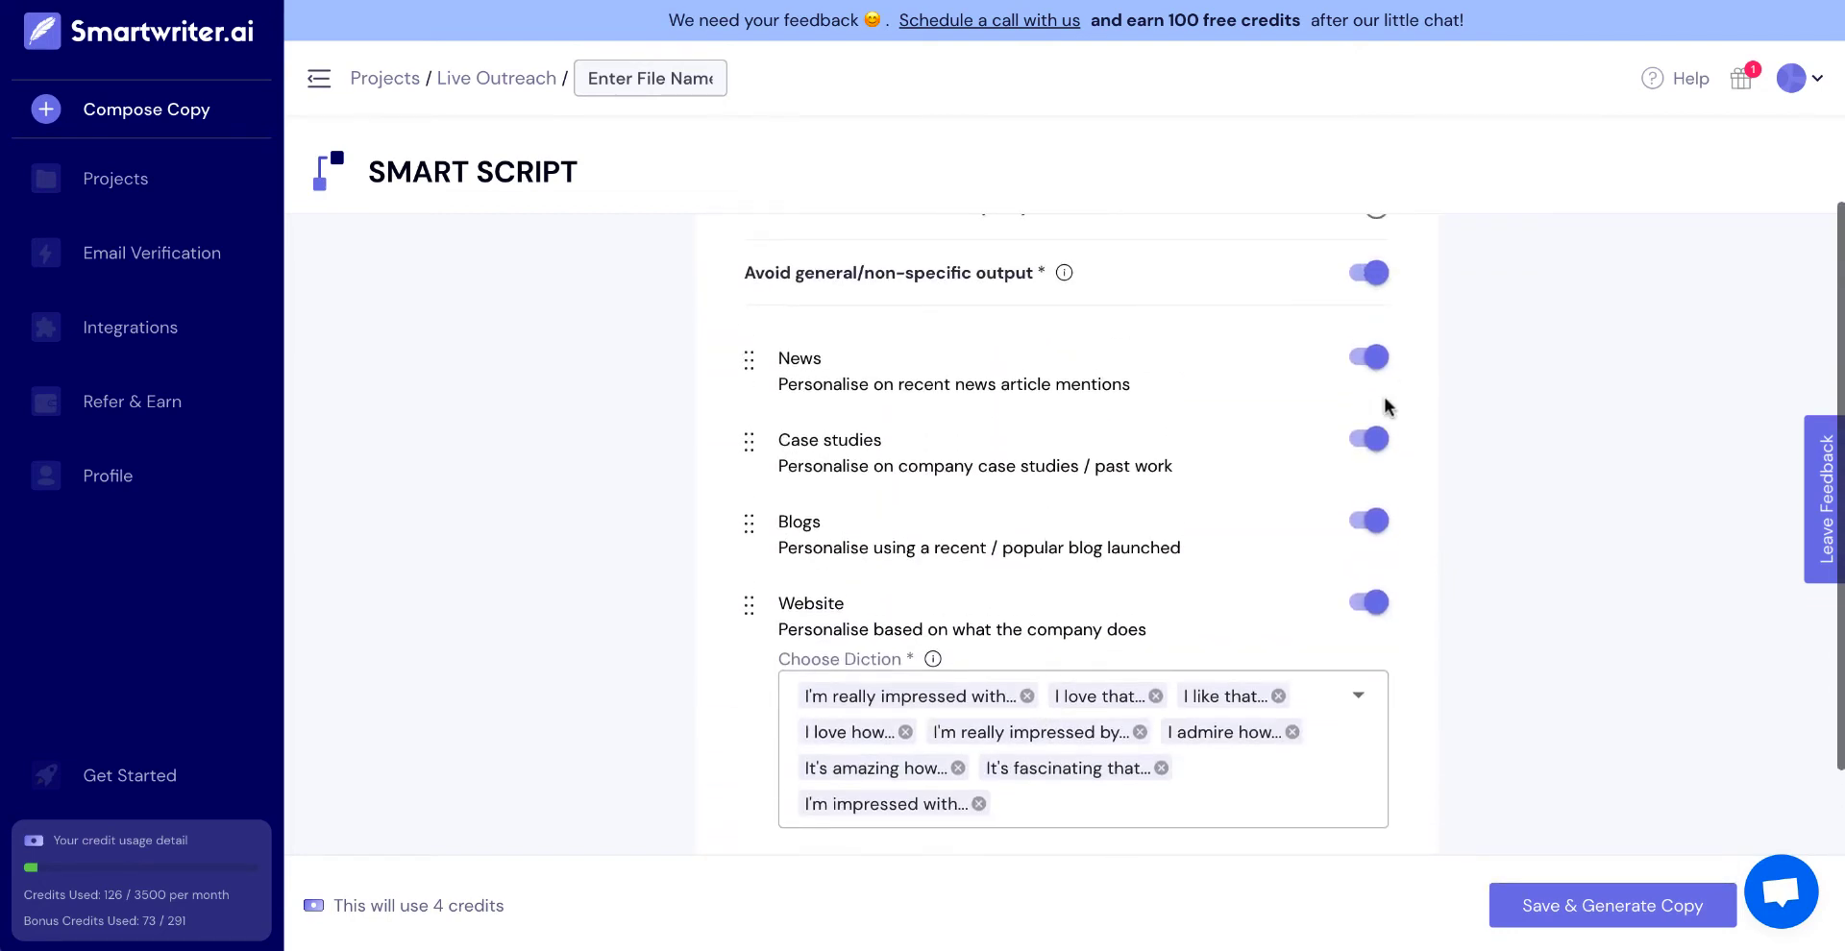
{"action": "scroll", "coordinate": [1332, 390], "scroll_direction": "up", "scroll_amount": 2}
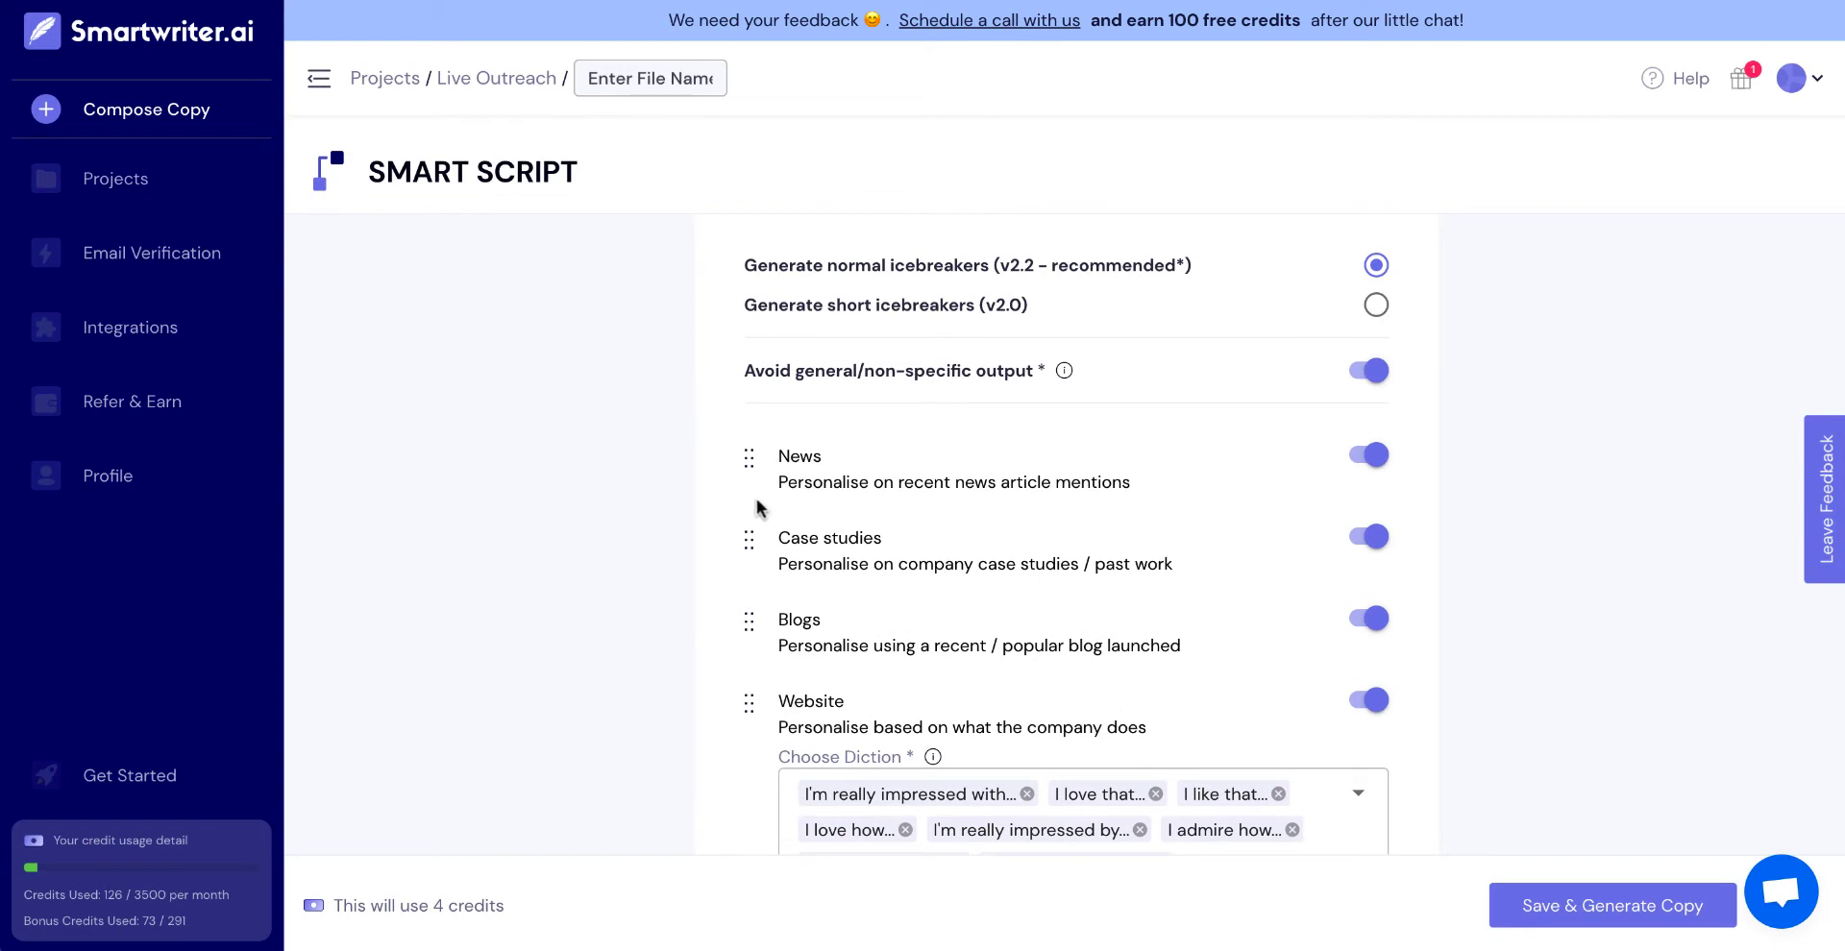
{"action": "left_click_drag", "start_coordinate": [746, 705], "coordinate": [751, 534]}
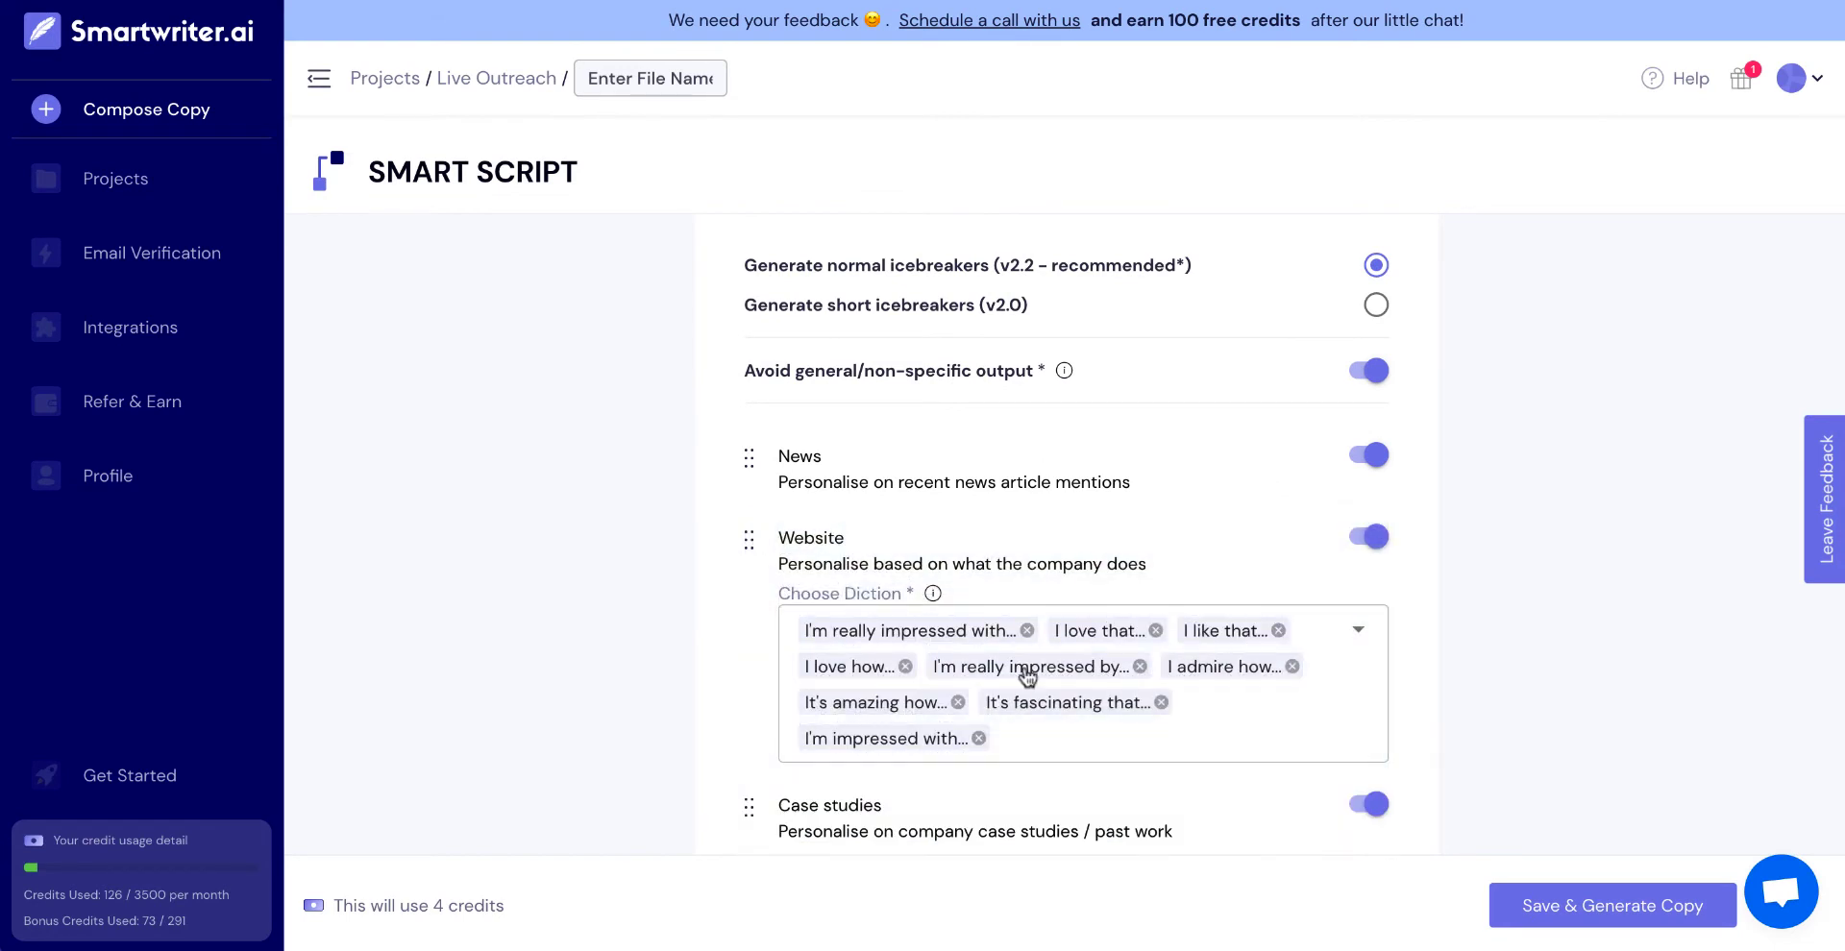
{"action": "scroll", "coordinate": [1066, 692], "scroll_direction": "down", "scroll_amount": 4}
{"action": "left_click", "coordinate": [1371, 567]}
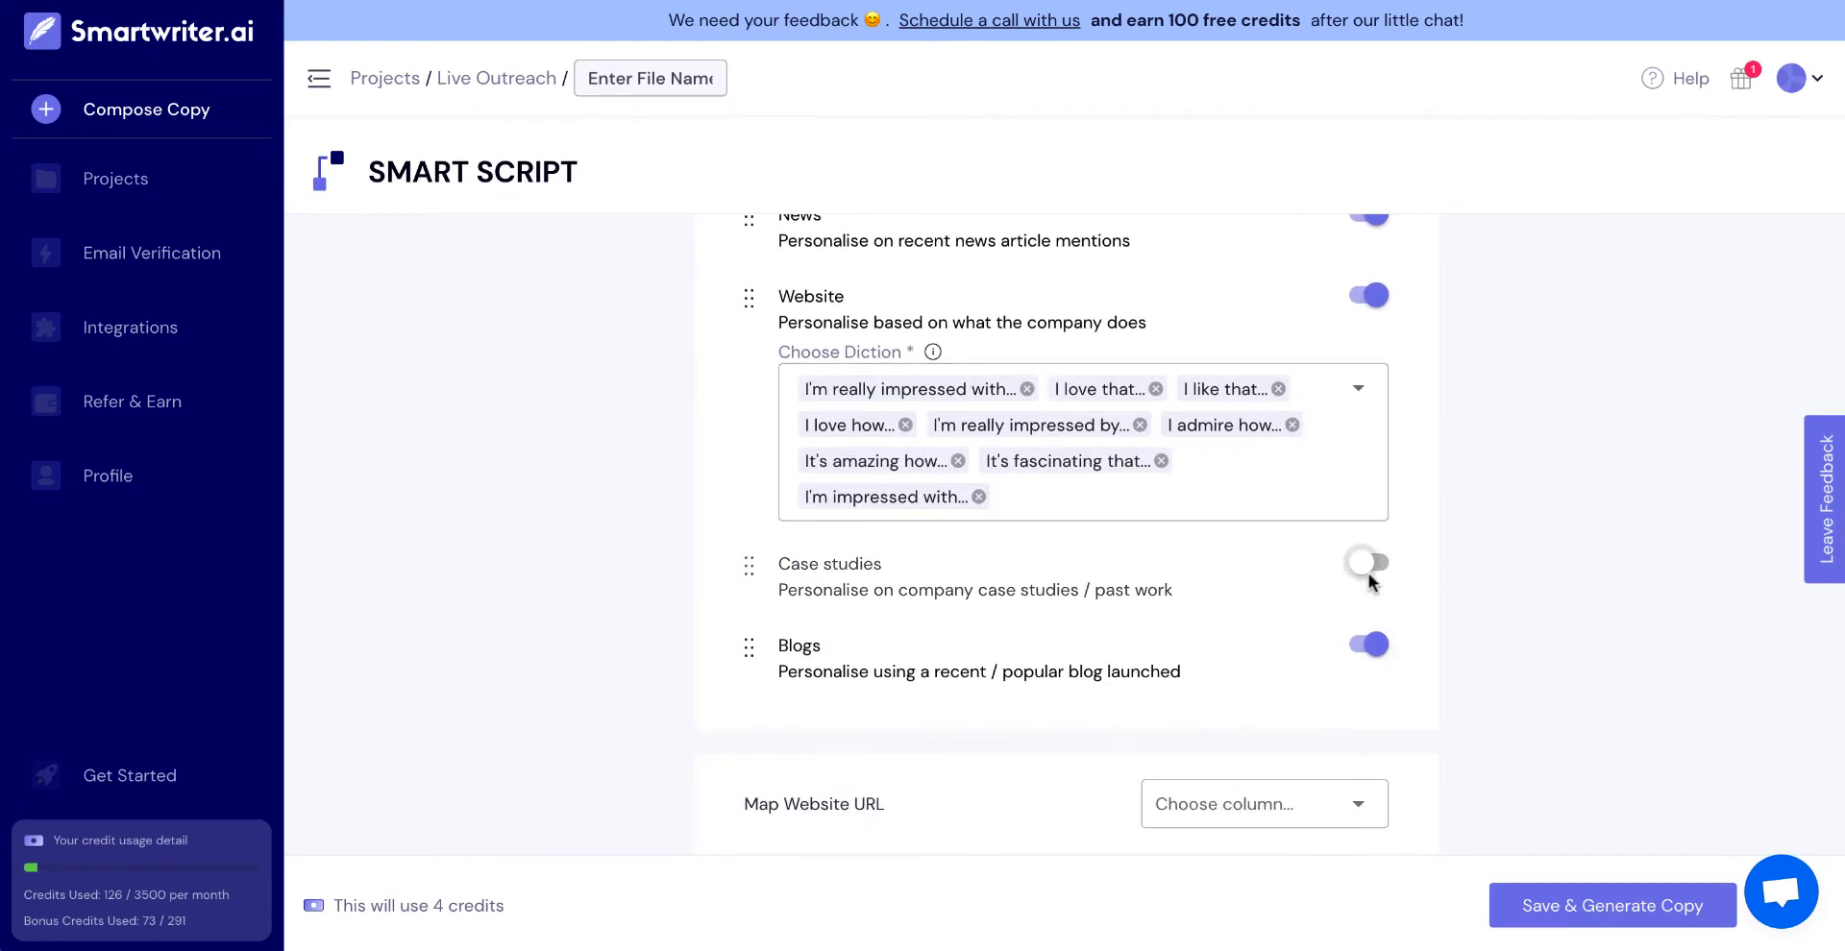
{"action": "left_click", "coordinate": [1376, 646]}
- Map the Website URL to the CSV file's Website column
{"action": "scroll", "coordinate": [1376, 648], "scroll_direction": "down", "scroll_amount": 3}
{"action": "left_click", "coordinate": [1260, 650]}
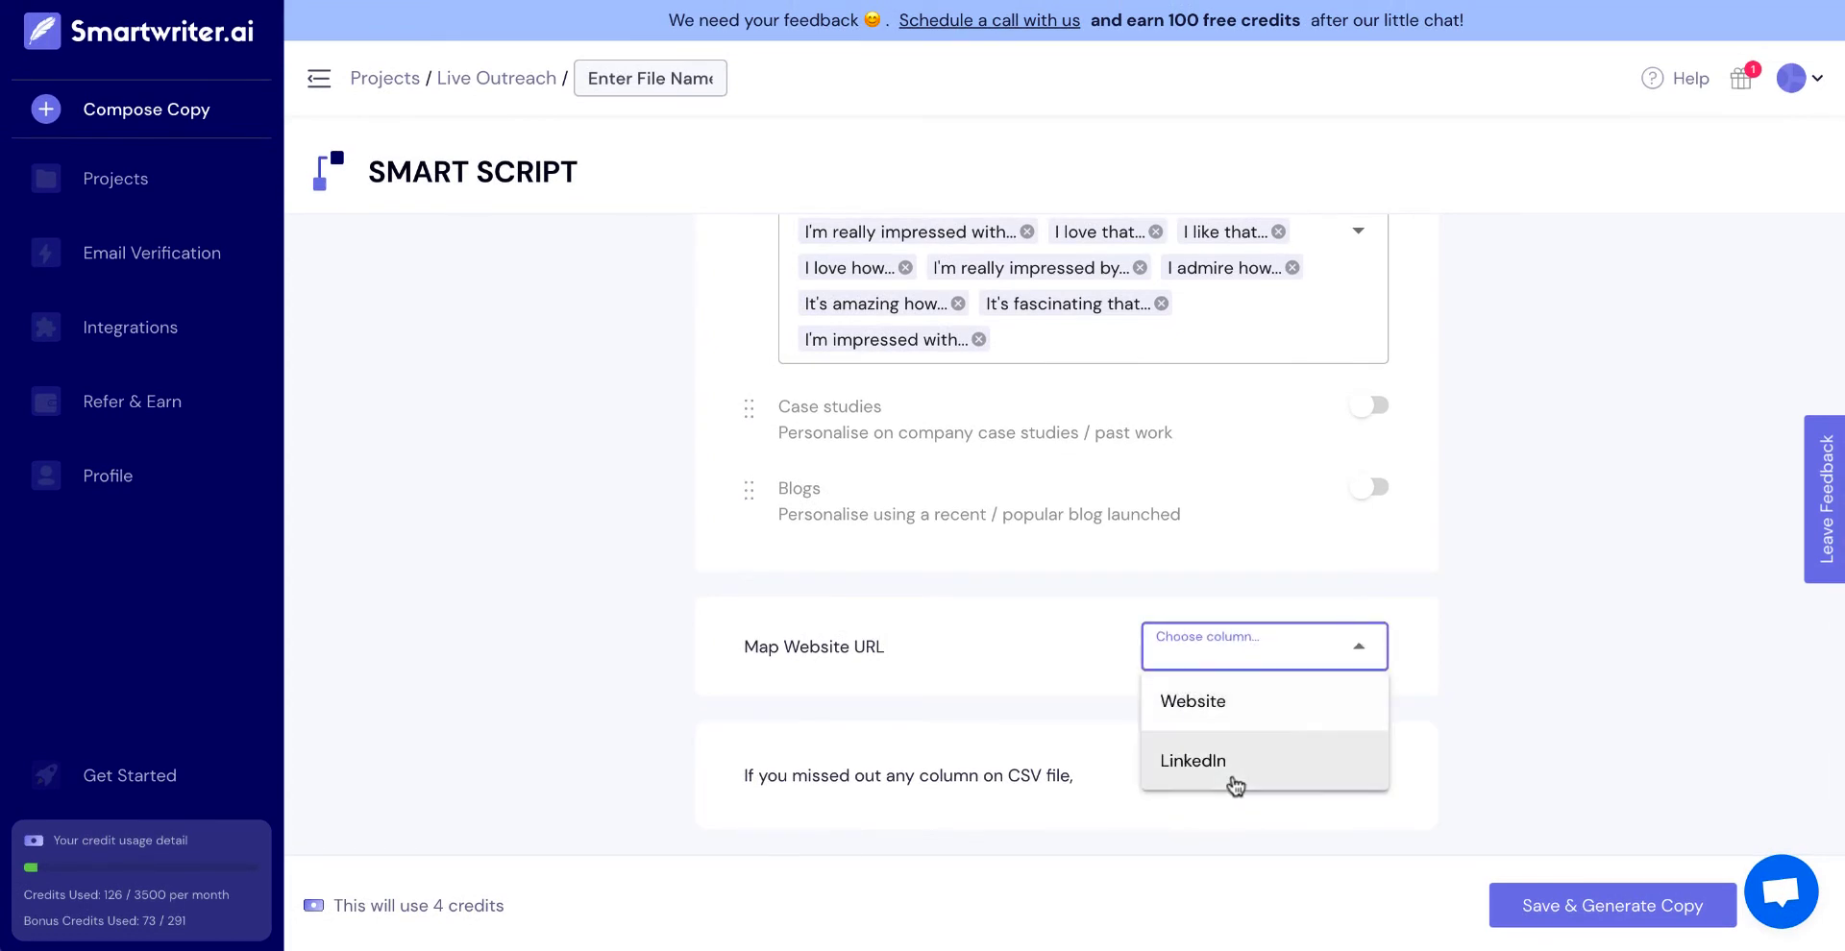
{"action": "left_click", "coordinate": [1224, 705]}
- Save and generate the copy, and begin entering the script name with "M"
{"action": "scroll", "coordinate": [1428, 745], "scroll_direction": "up", "scroll_amount": 10}
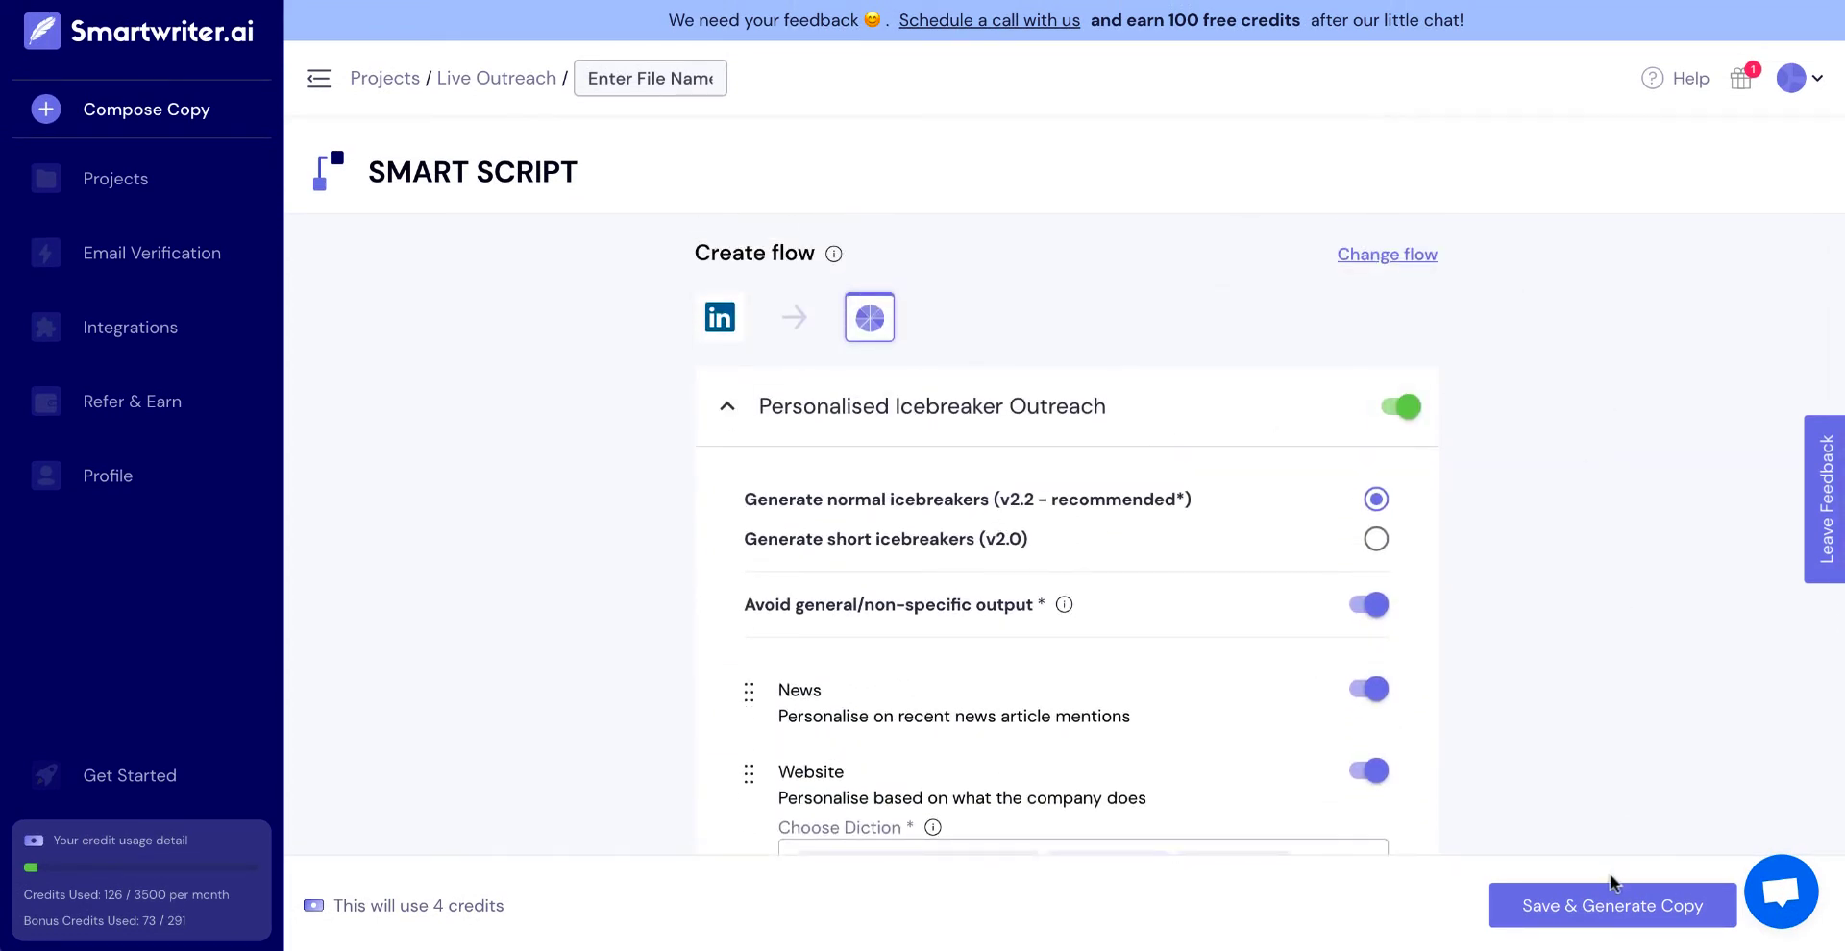
{"action": "left_click", "coordinate": [1584, 909]}
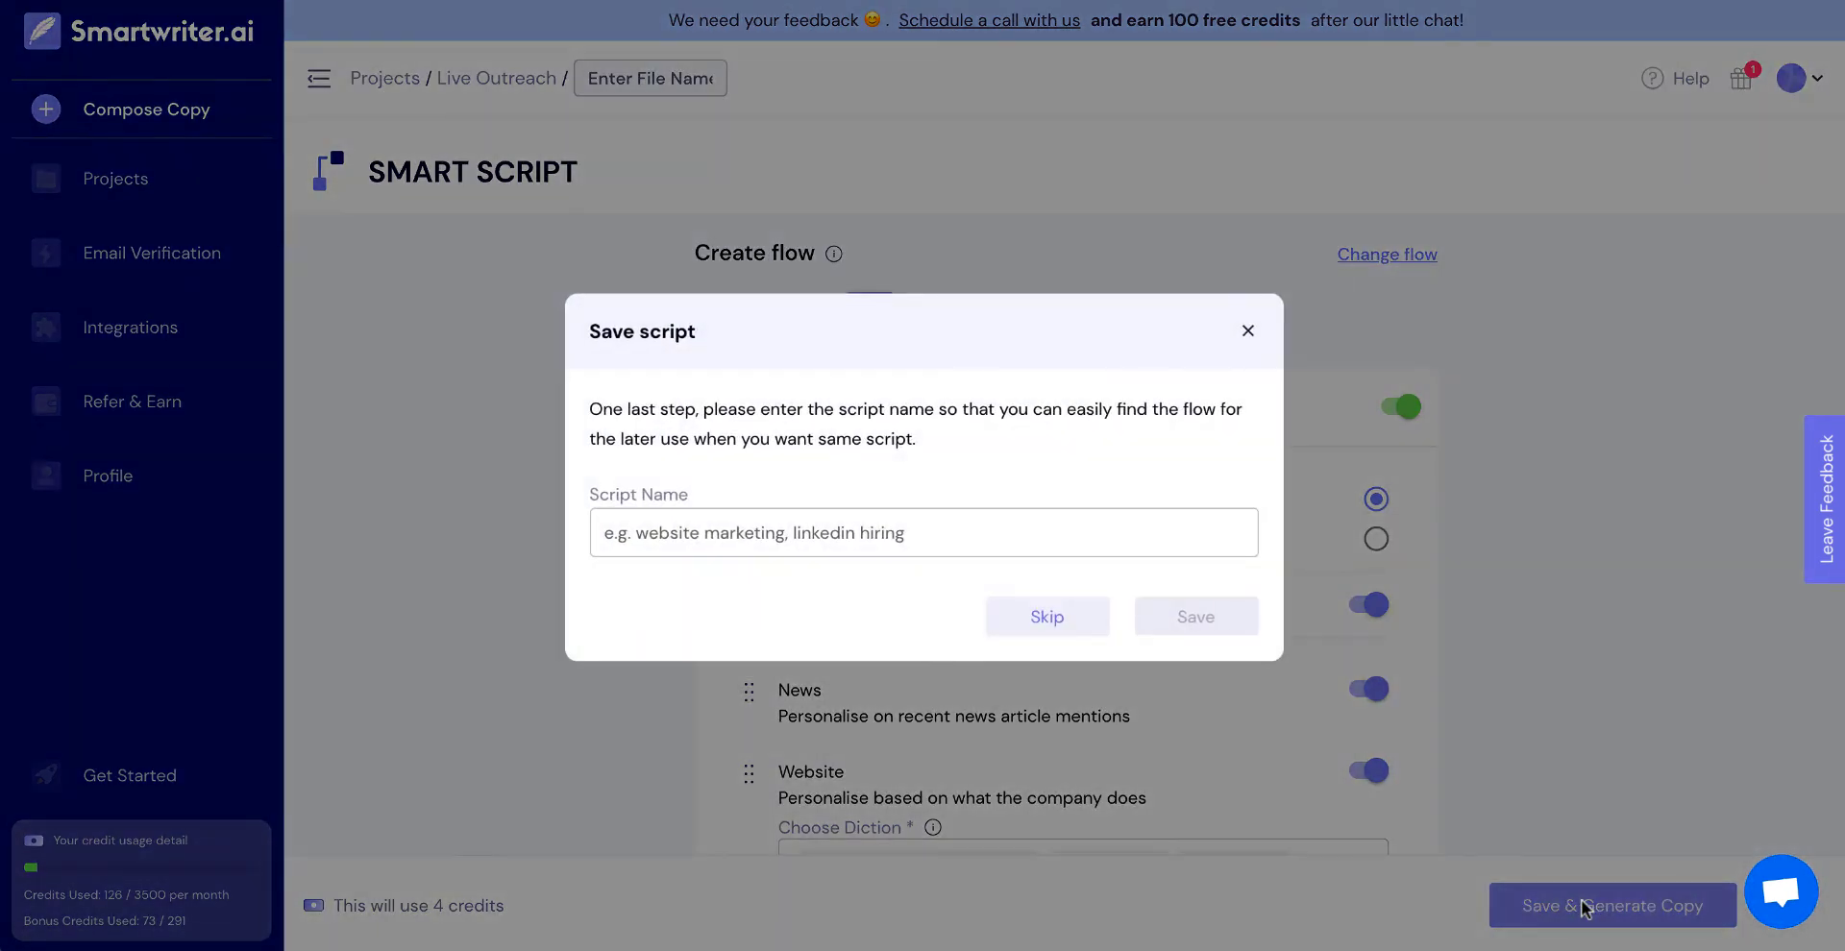
{"action": "left_click", "coordinate": [798, 531]}
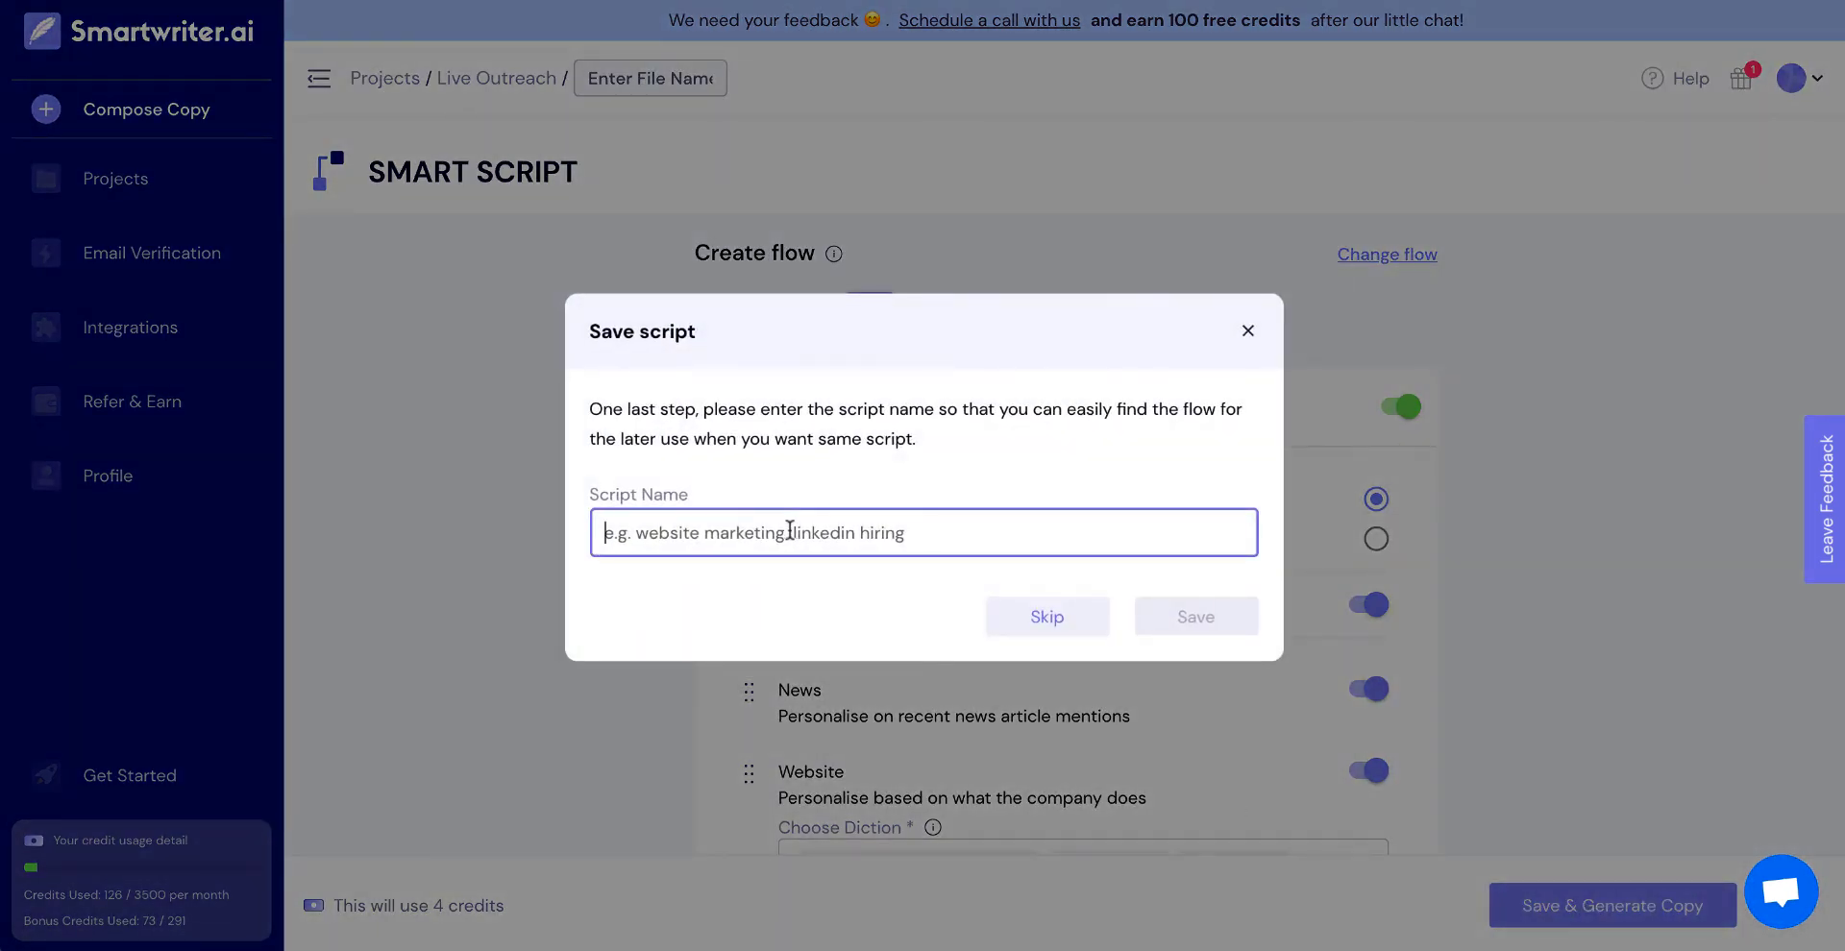
{"action": "type", "text": "M"}
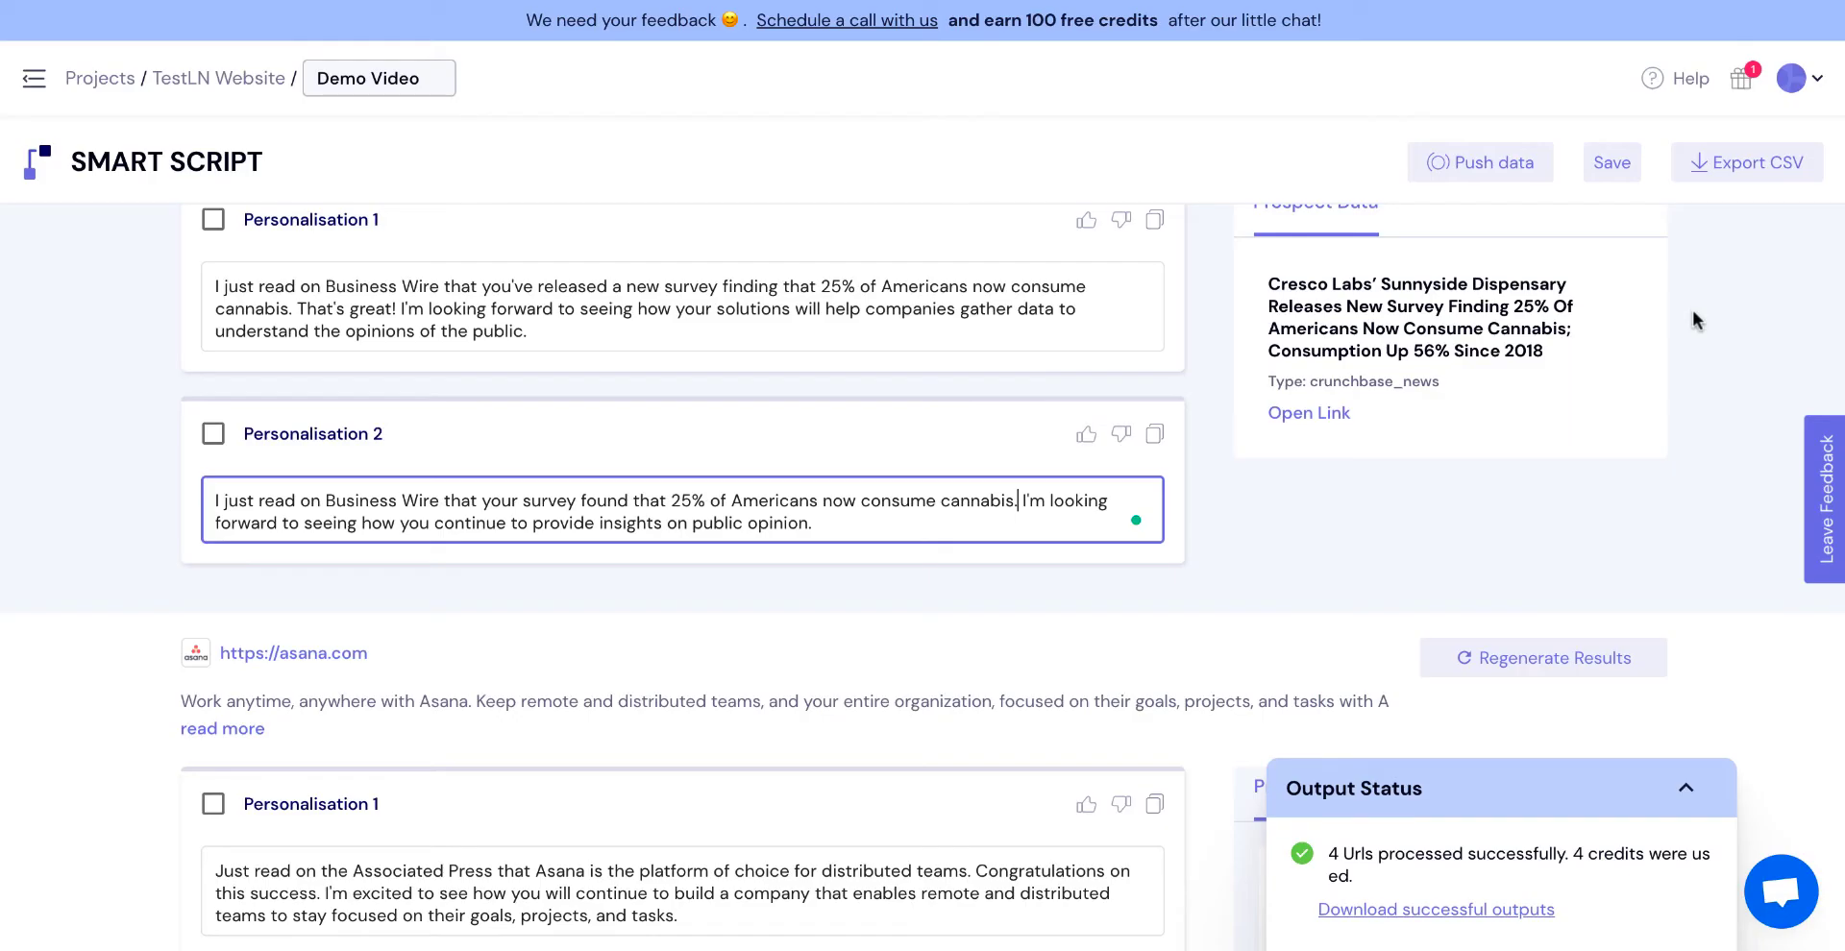
- Compare the generated personalisations with the prospect news data for the first company and asana.com
{"action": "scroll", "coordinate": [1274, 539], "scroll_direction": "up", "scroll_amount": 2}
{"action": "left_click", "coordinate": [1227, 655]}
{"action": "scroll", "coordinate": [1227, 657], "scroll_direction": "down", "scroll_amount": 2}
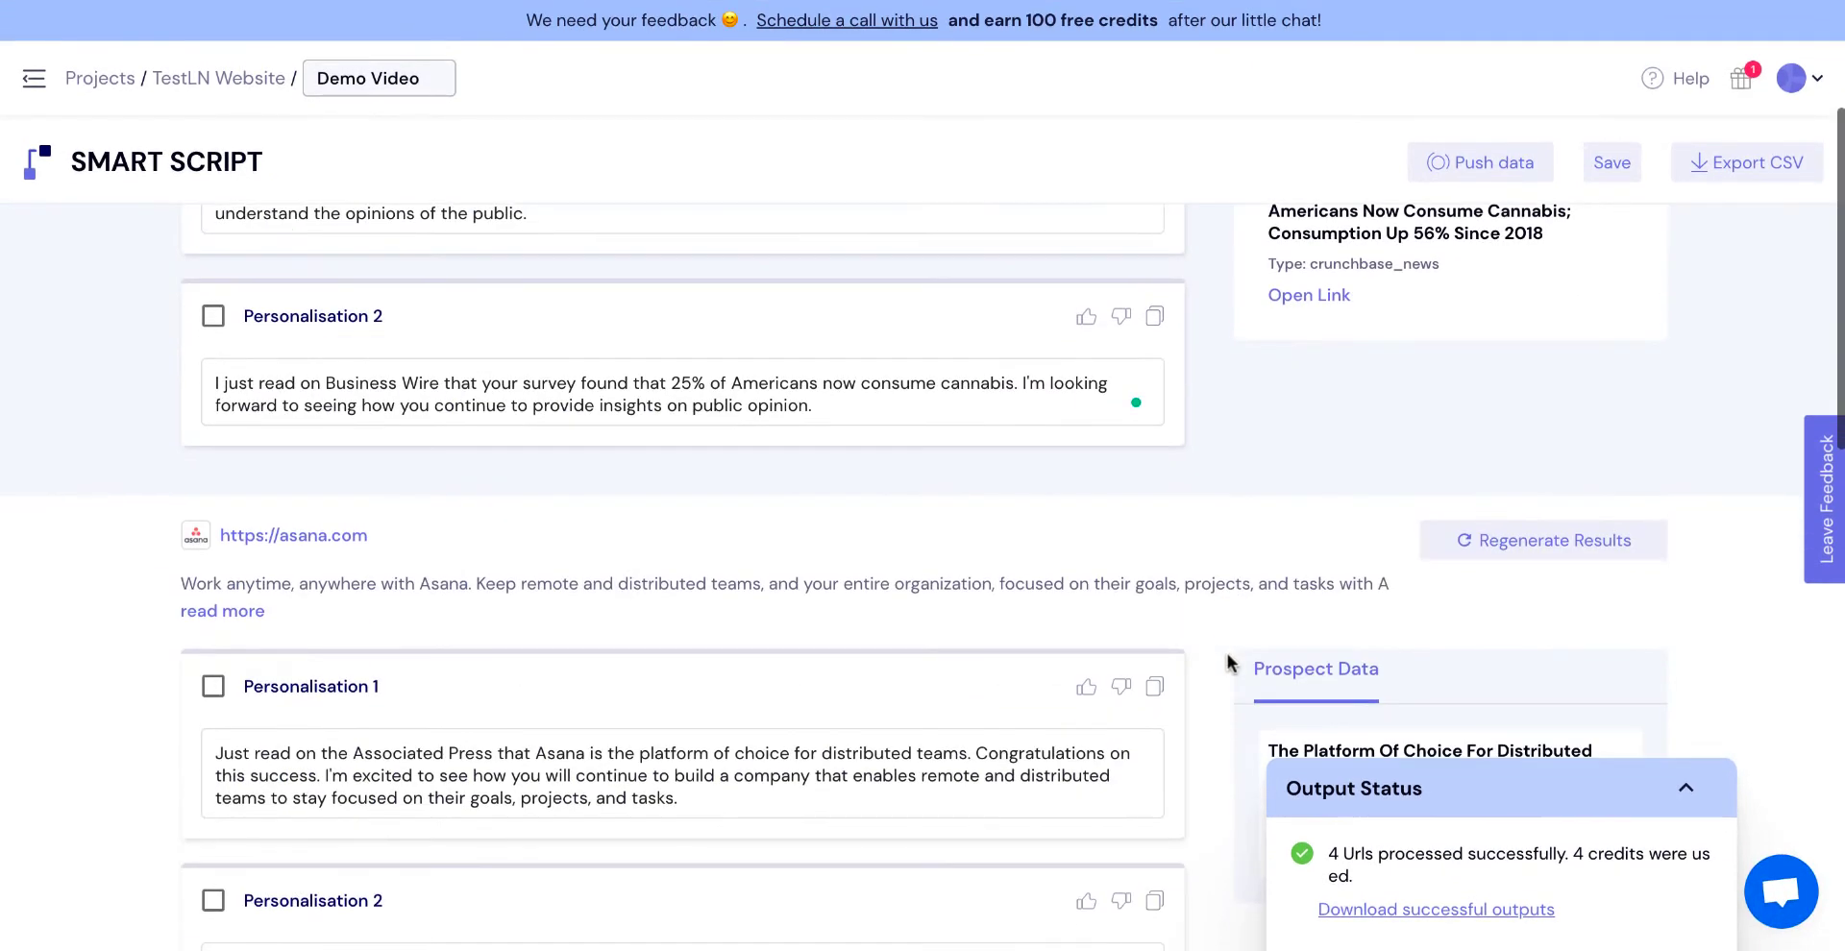
{"action": "scroll", "coordinate": [1227, 657], "scroll_direction": "down", "scroll_amount": 1}
{"action": "scroll", "coordinate": [1434, 352], "scroll_direction": "up", "scroll_amount": 1}
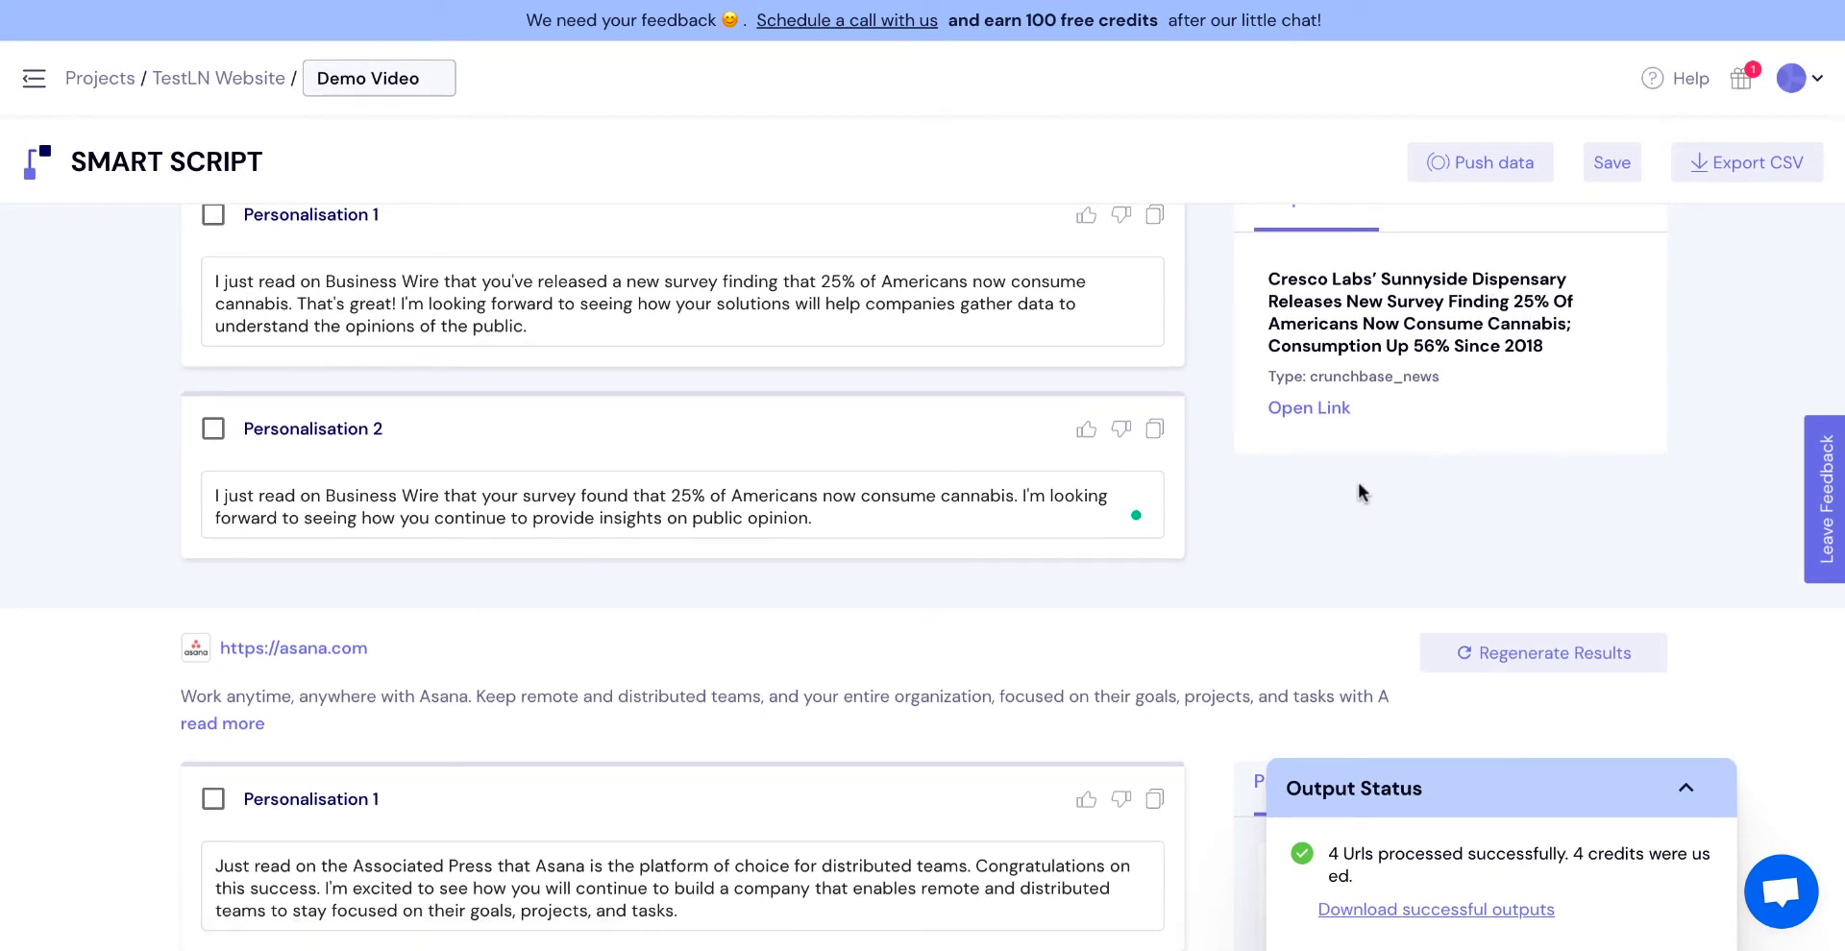
{"action": "scroll", "coordinate": [1238, 538], "scroll_direction": "down", "scroll_amount": 2}
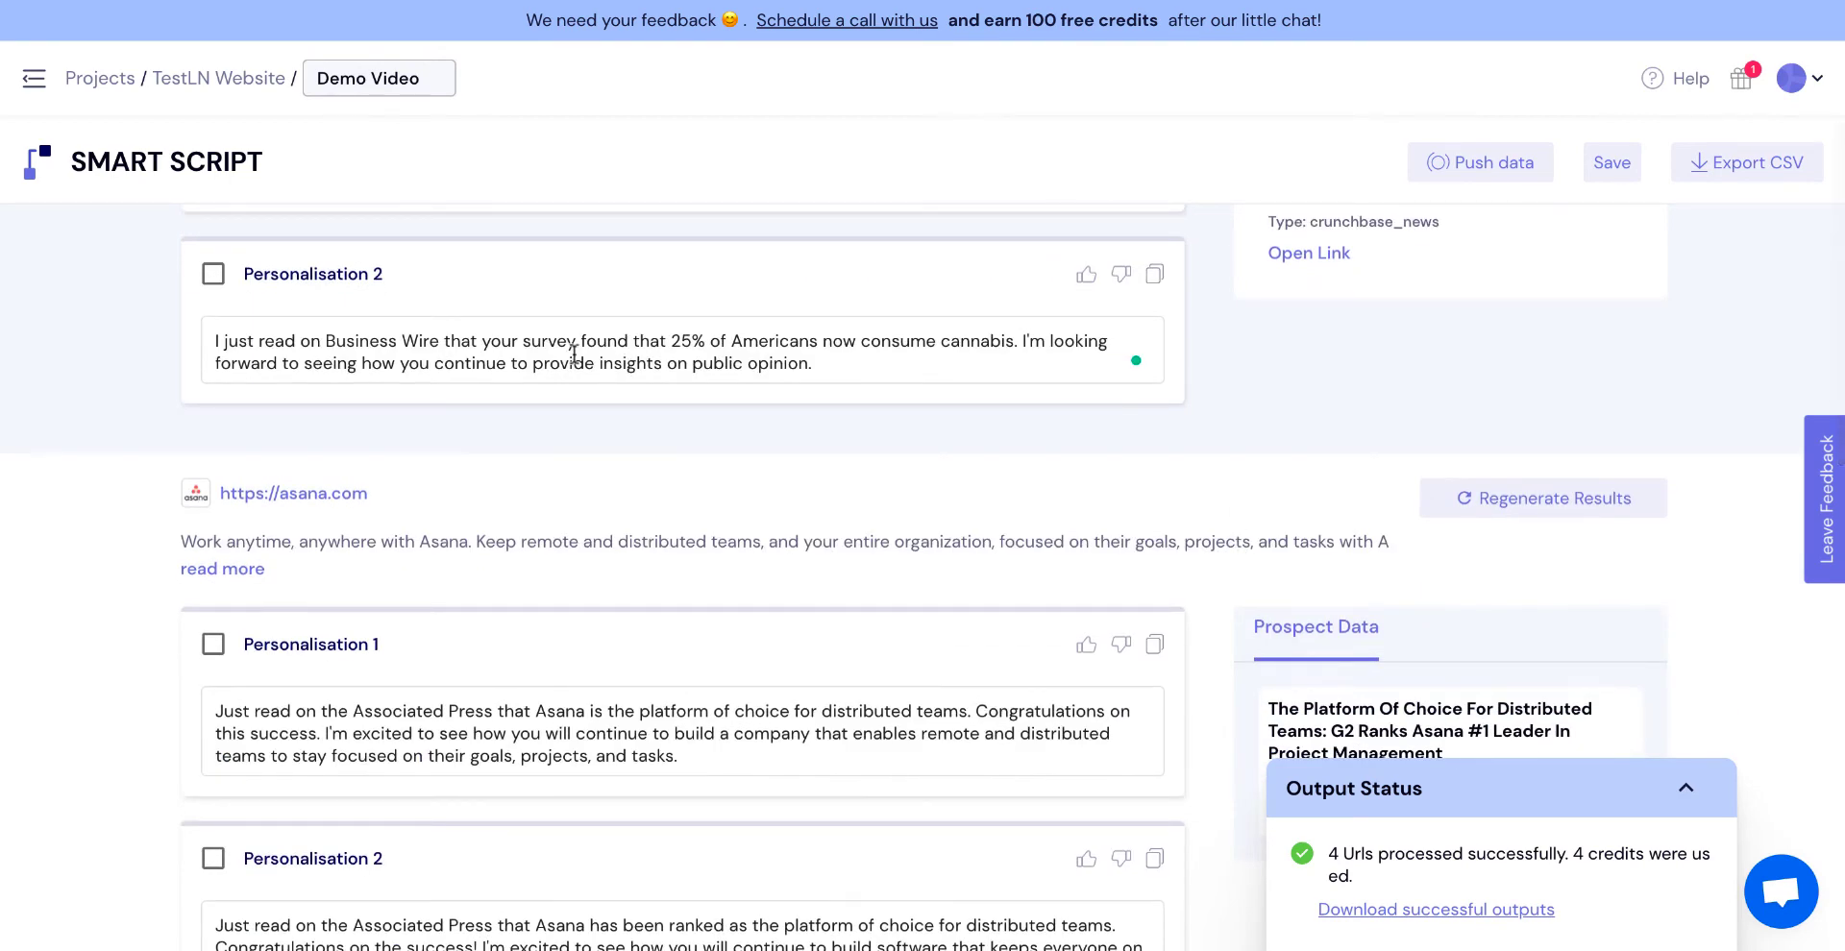
{"action": "left_click_drag", "start_coordinate": [529, 340], "coordinate": [813, 369]}
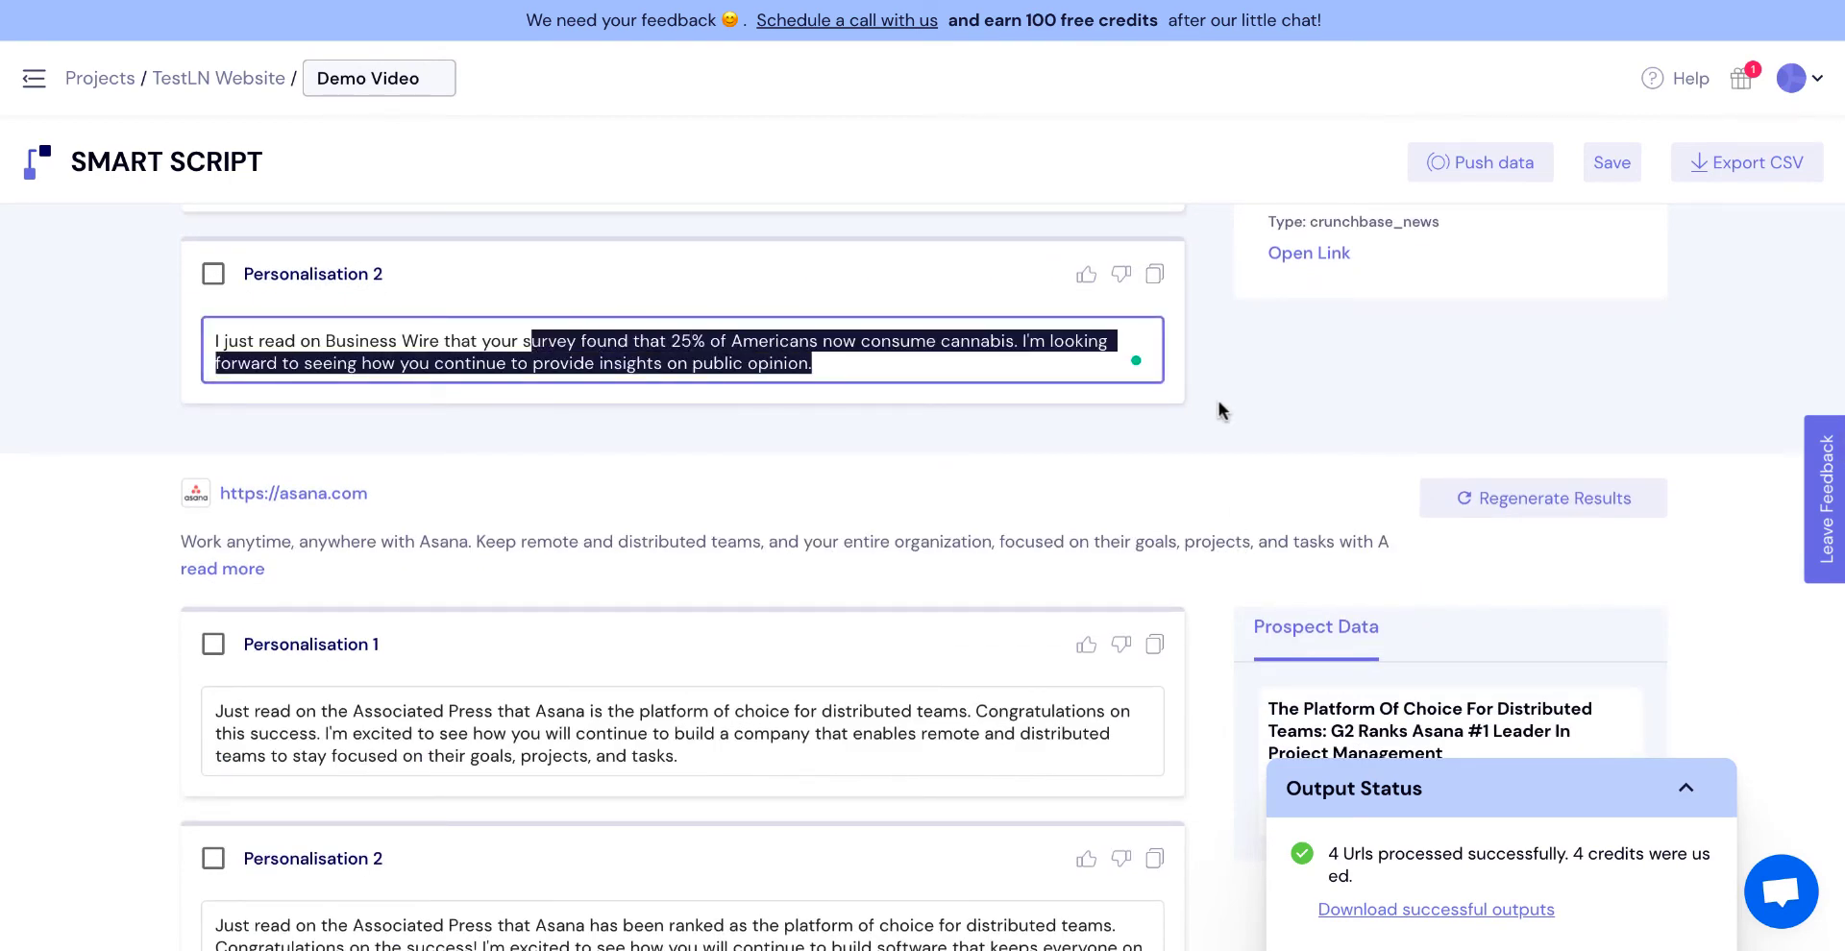
{"action": "scroll", "coordinate": [1215, 503], "scroll_direction": "up", "scroll_amount": 4}
{"action": "scroll", "coordinate": [741, 597], "scroll_direction": "down", "scroll_amount": 6}
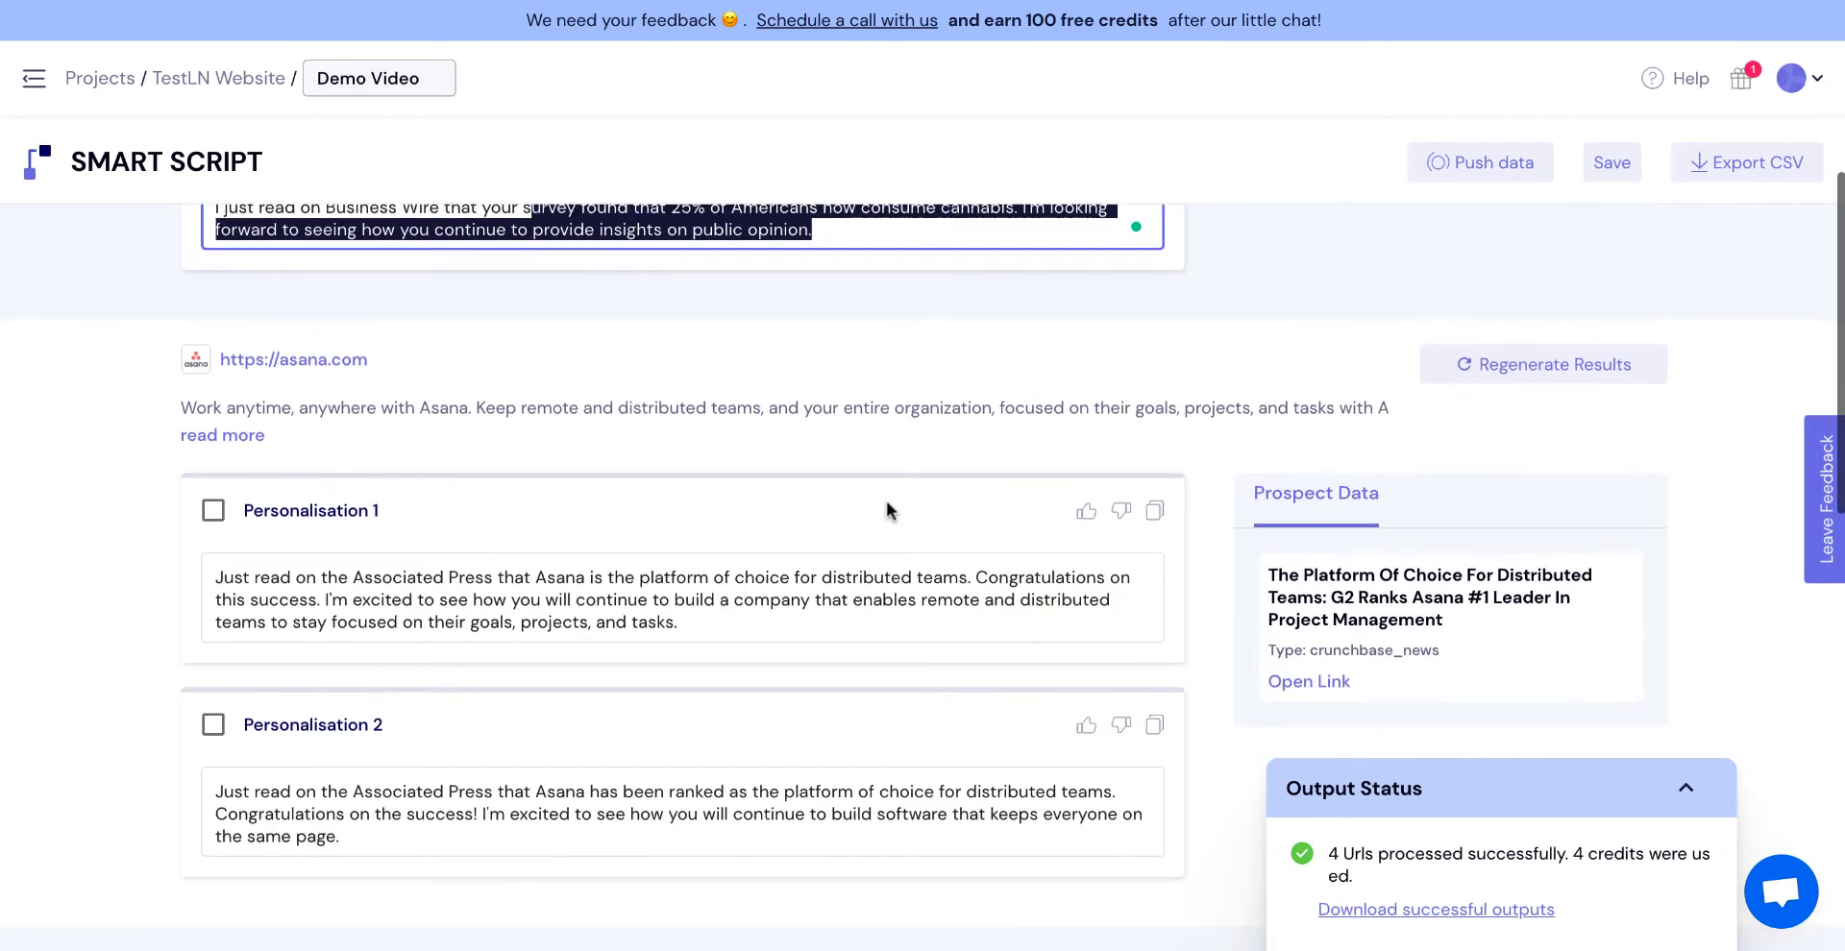
{"action": "left_click", "coordinate": [887, 510]}
{"action": "scroll", "coordinate": [1409, 442], "scroll_direction": "down", "scroll_amount": 3}
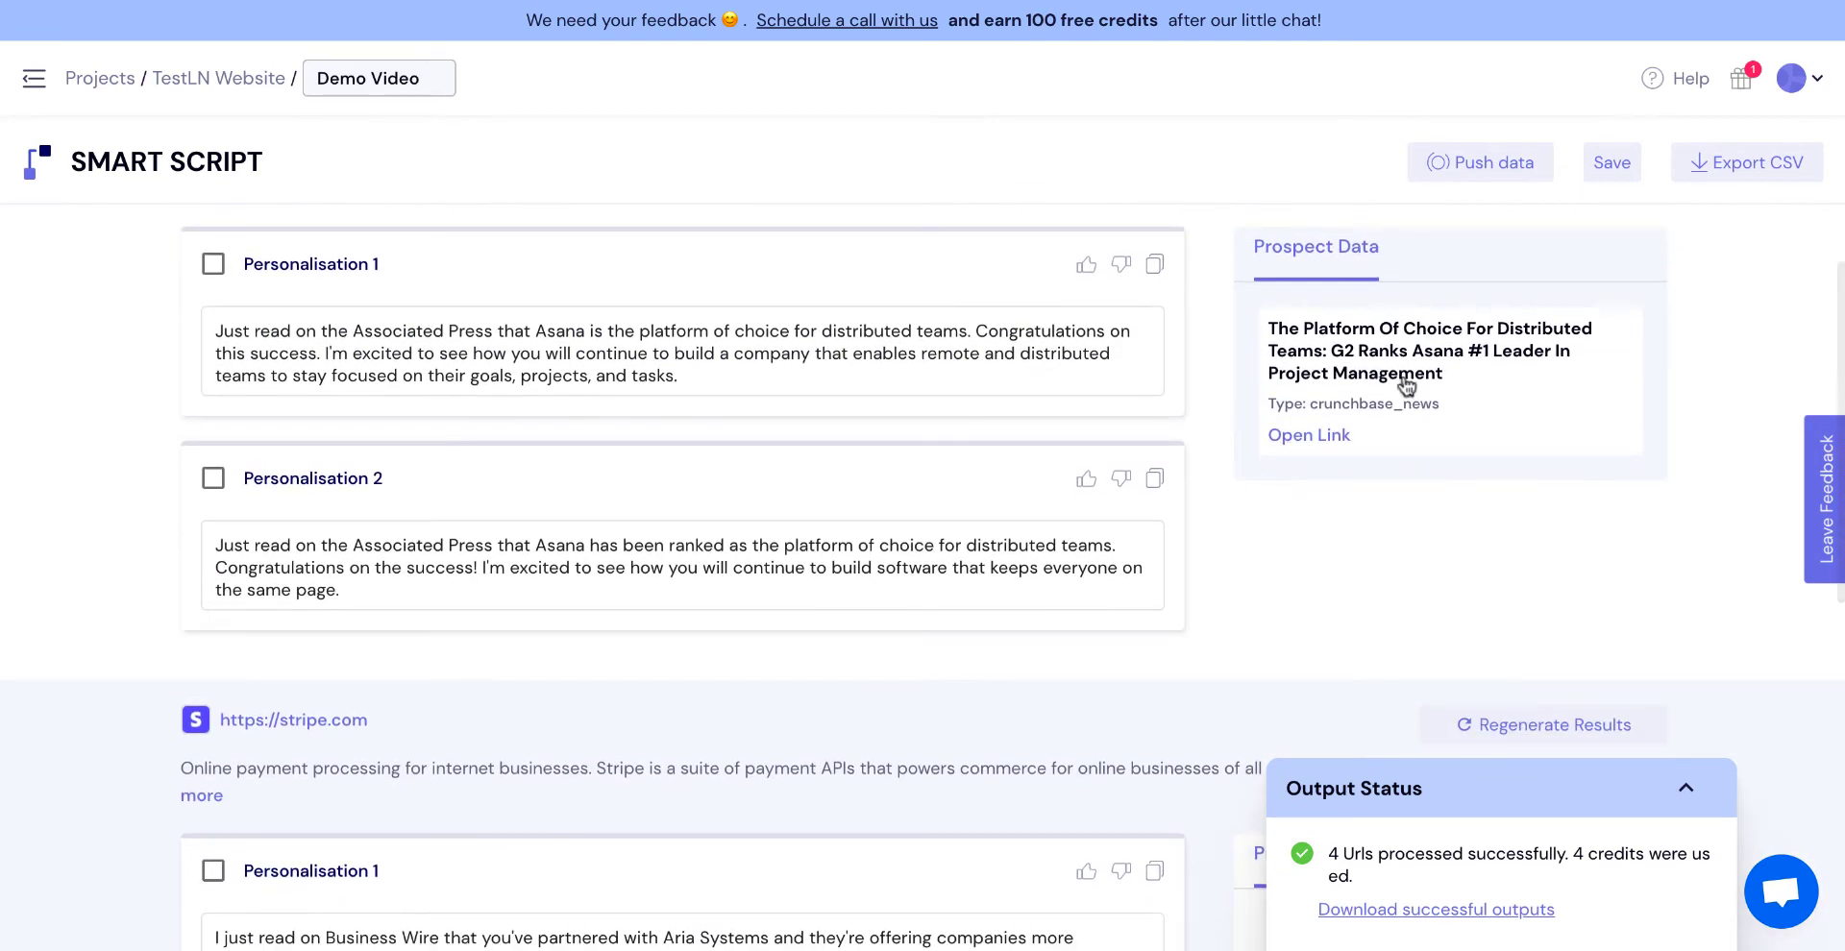
- Read the second asana.com personalisation, and compare the first stripe.com personalisation with its Aria Systems partnership news
{"action": "left_click_drag", "start_coordinate": [600, 545], "coordinate": [752, 589]}
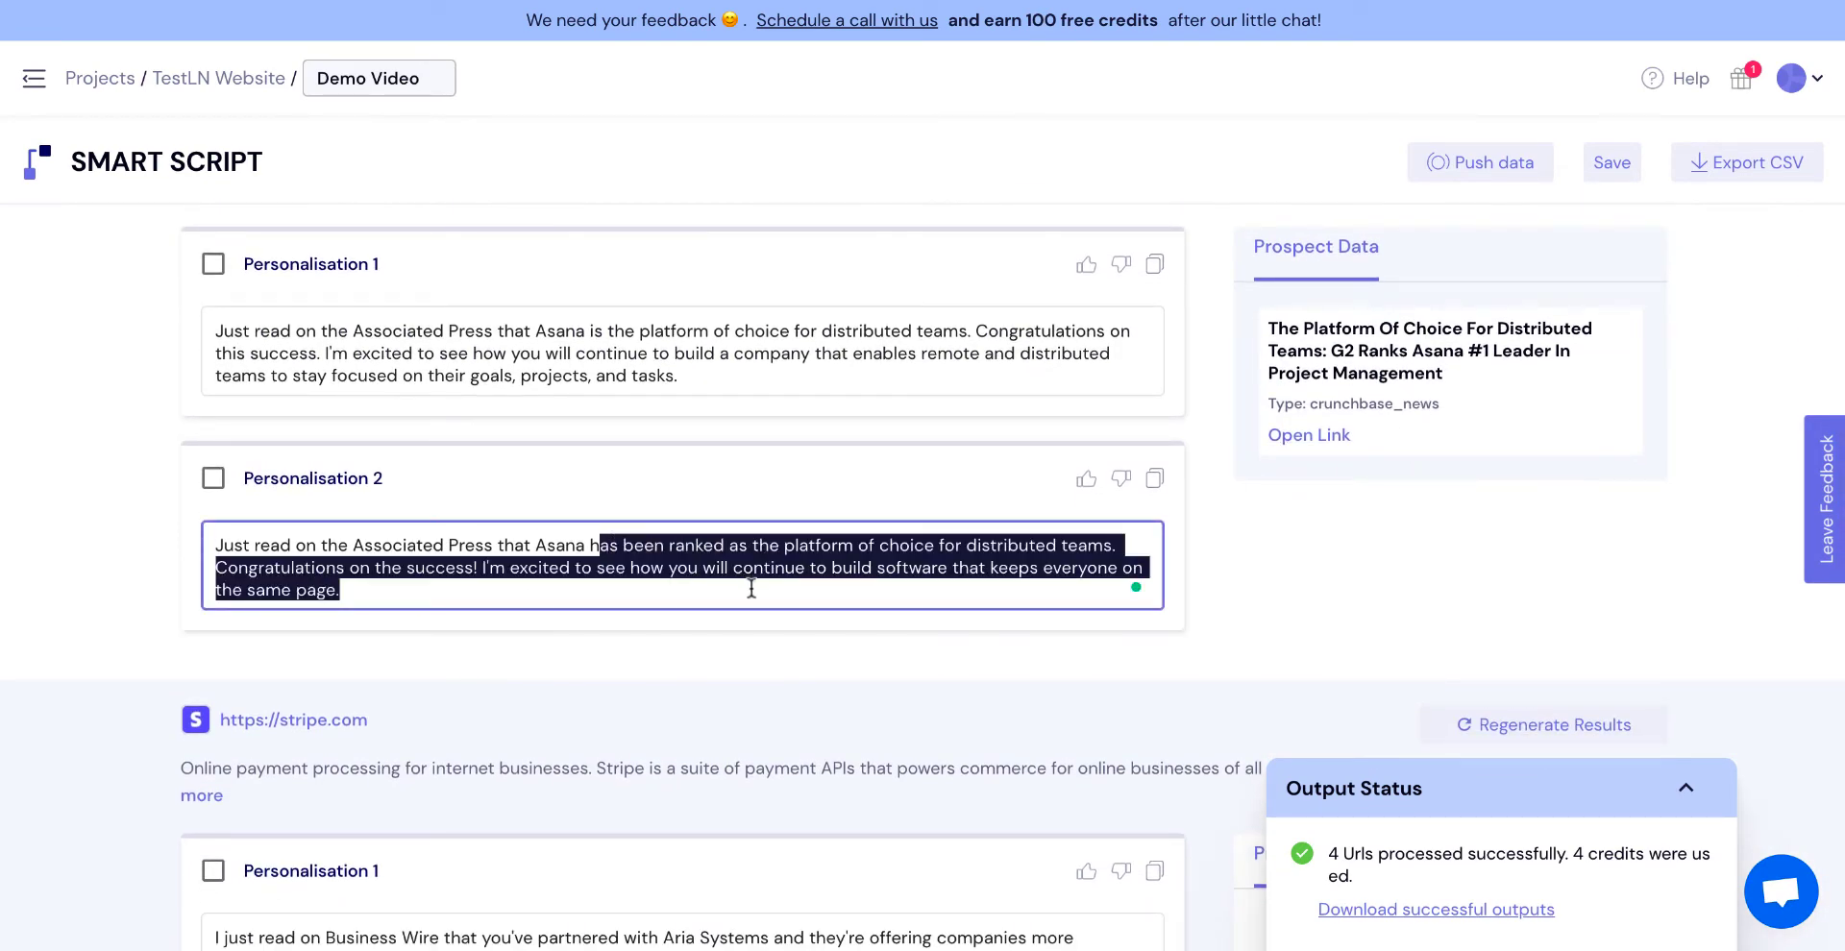
{"action": "scroll", "coordinate": [958, 555], "scroll_direction": "down", "scroll_amount": 3}
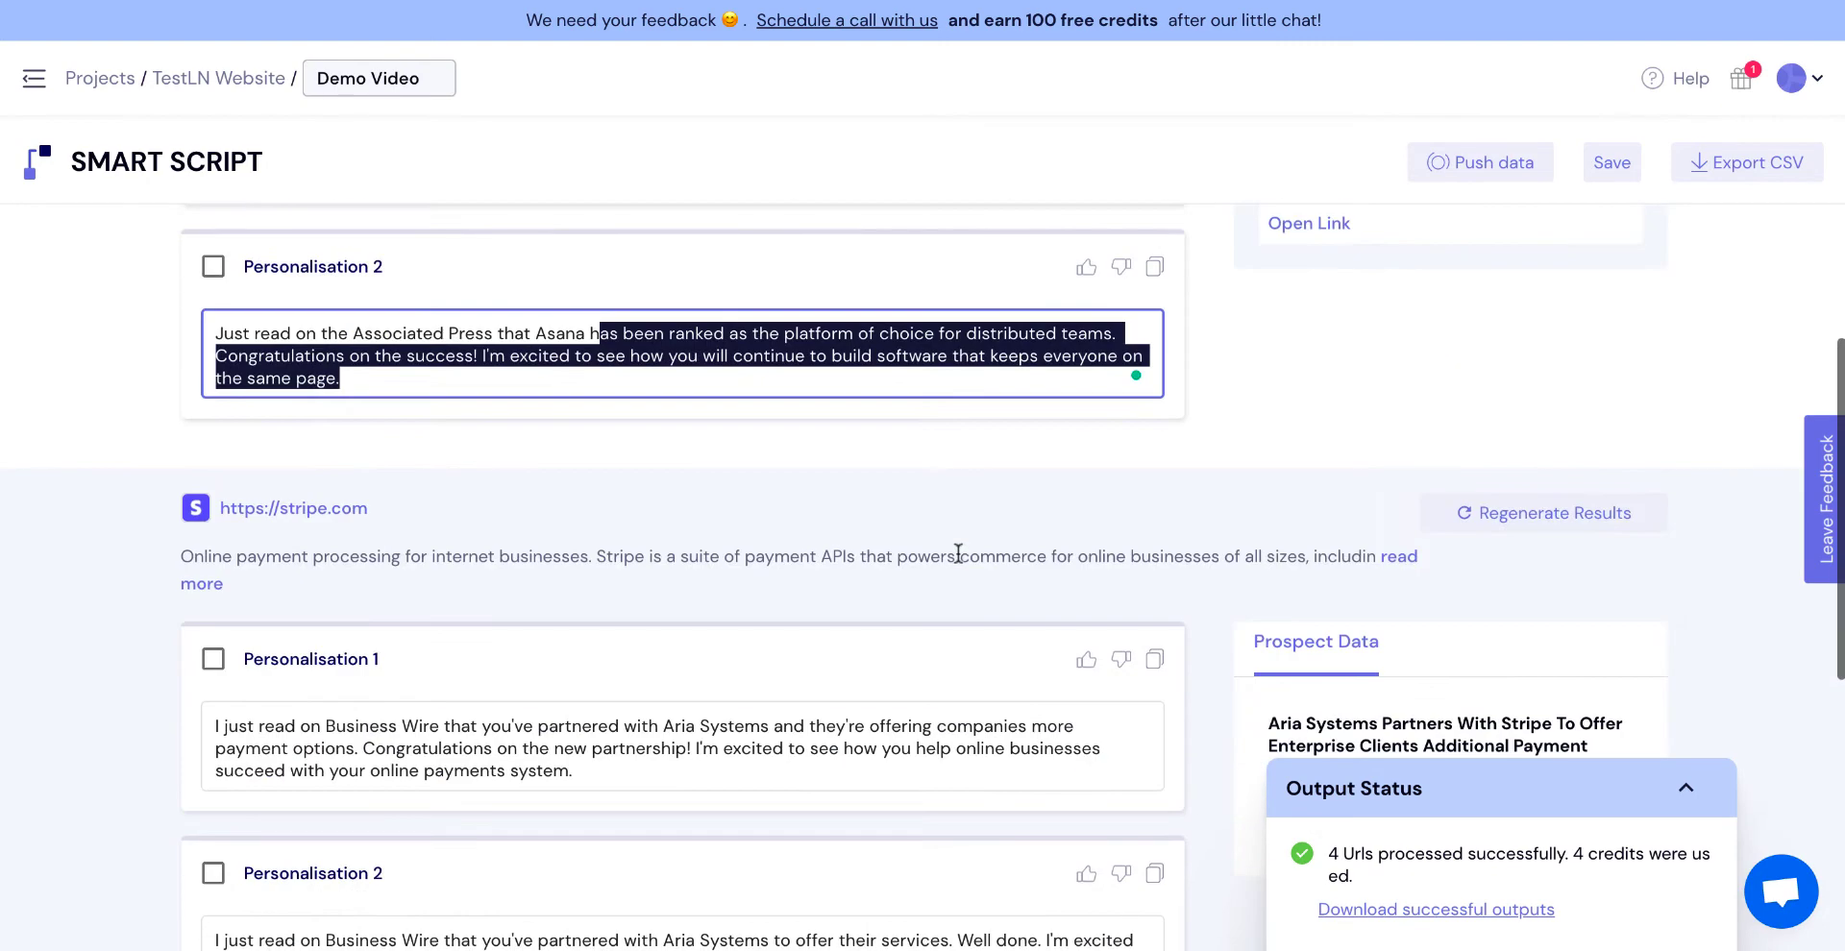
{"action": "scroll", "coordinate": [964, 548], "scroll_direction": "down", "scroll_amount": 3}
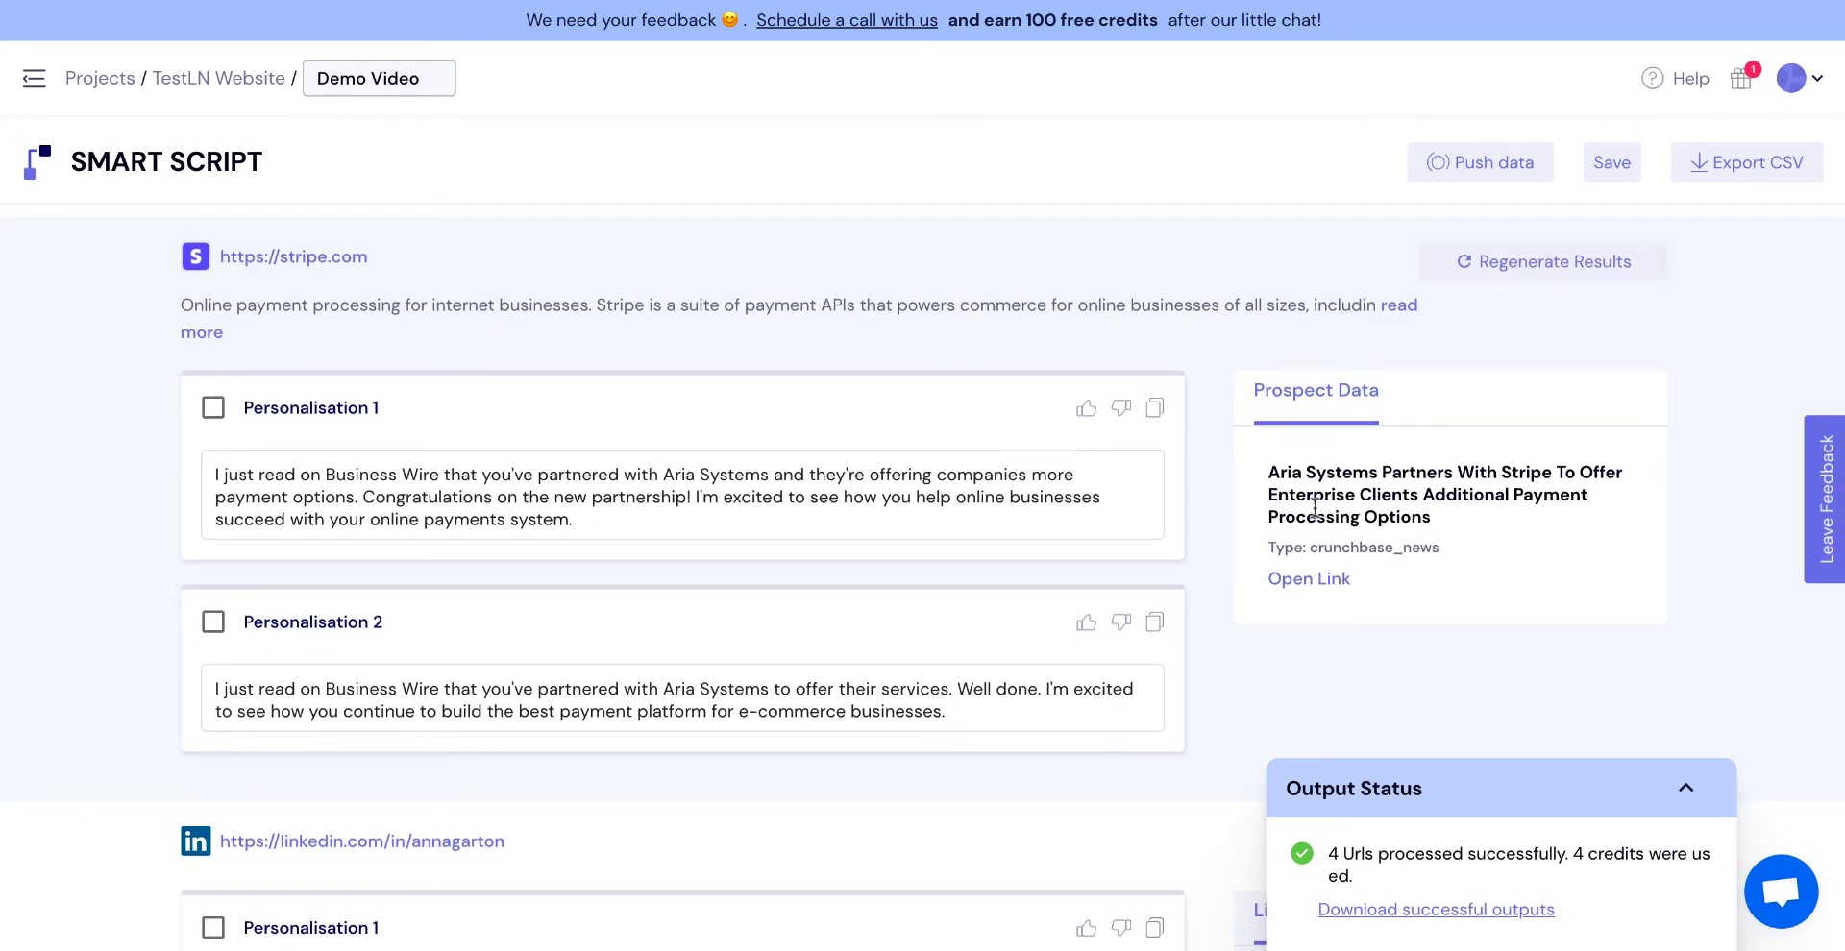
{"action": "left_click_drag", "start_coordinate": [430, 474], "coordinate": [681, 508]}
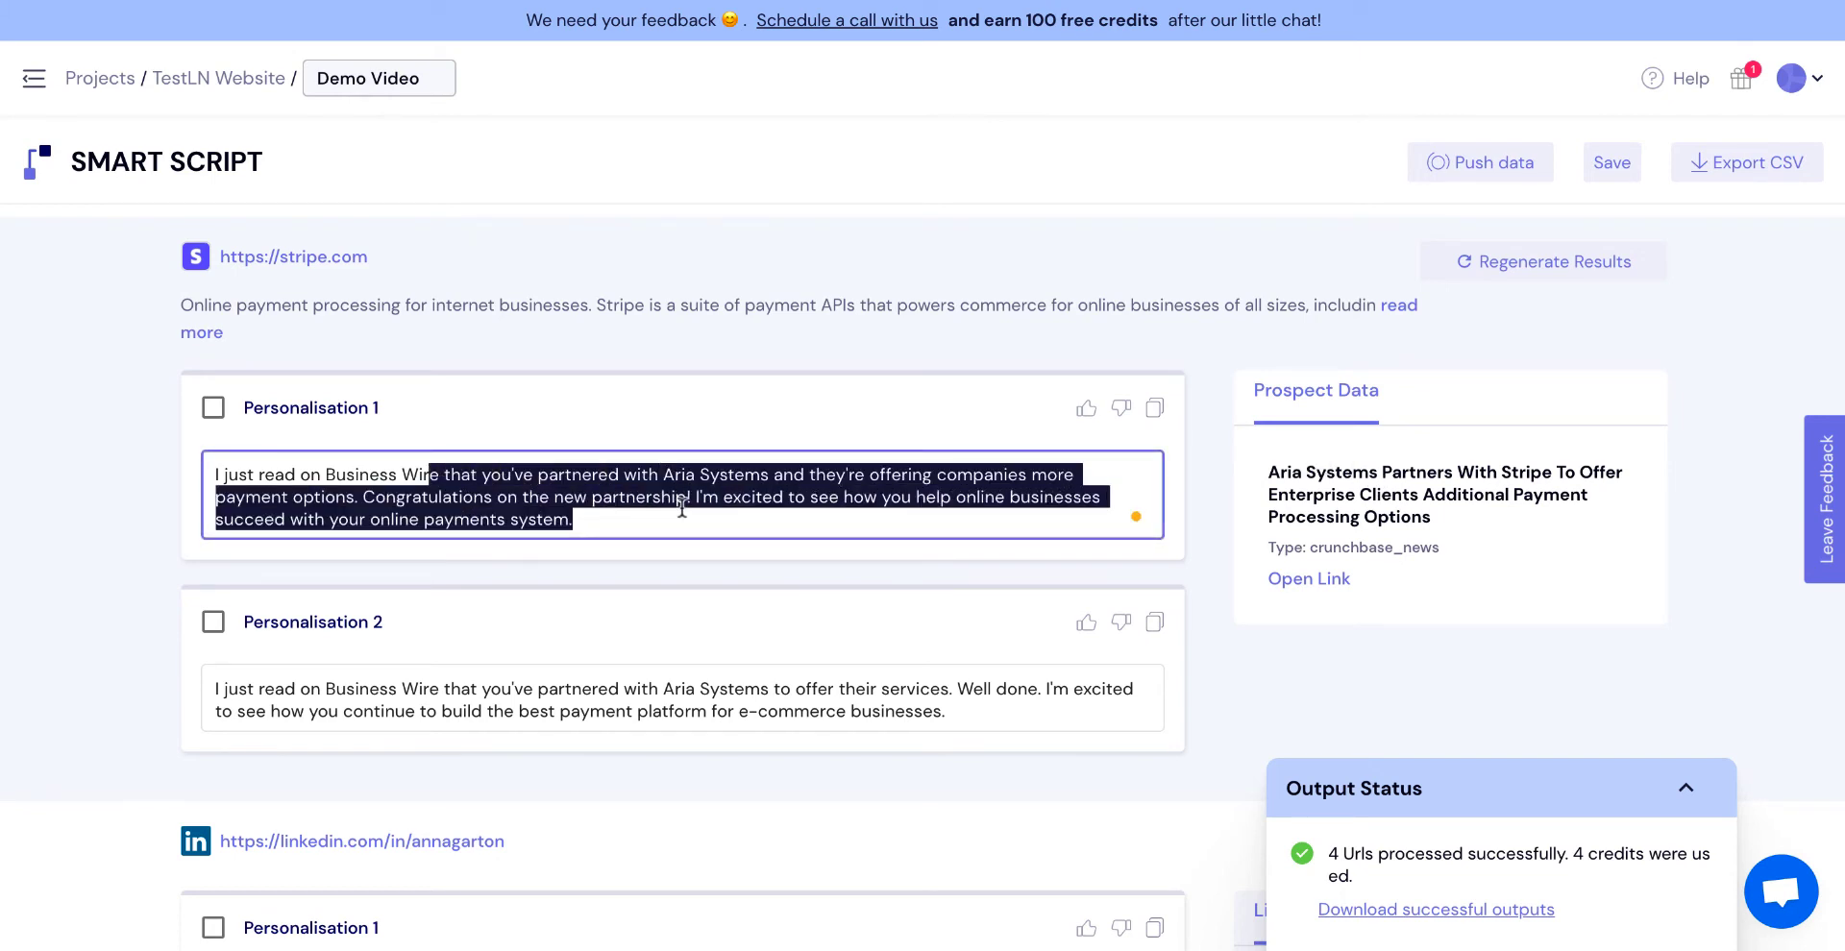
- Read both personalisations for the LinkedIn prospect, checking the webinar gift card and content delivery wording against the profile data
{"action": "scroll", "coordinate": [682, 508], "scroll_direction": "down", "scroll_amount": 3}
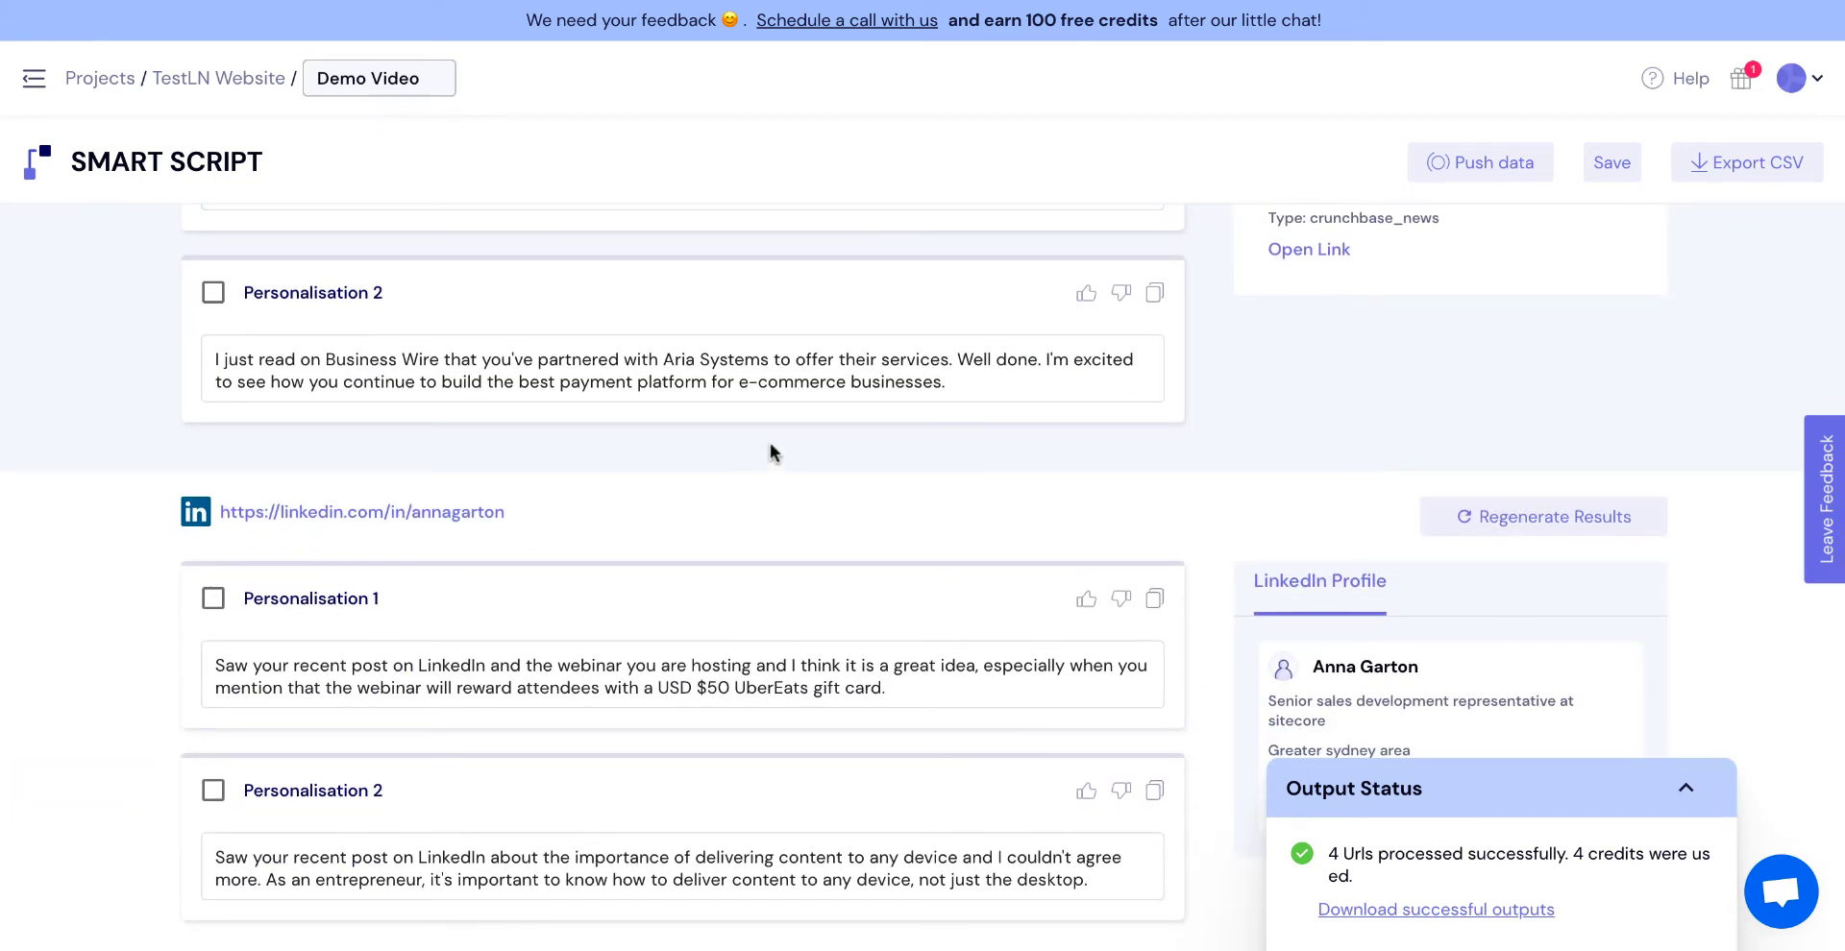
{"action": "scroll", "coordinate": [770, 447], "scroll_direction": "down", "scroll_amount": 2}
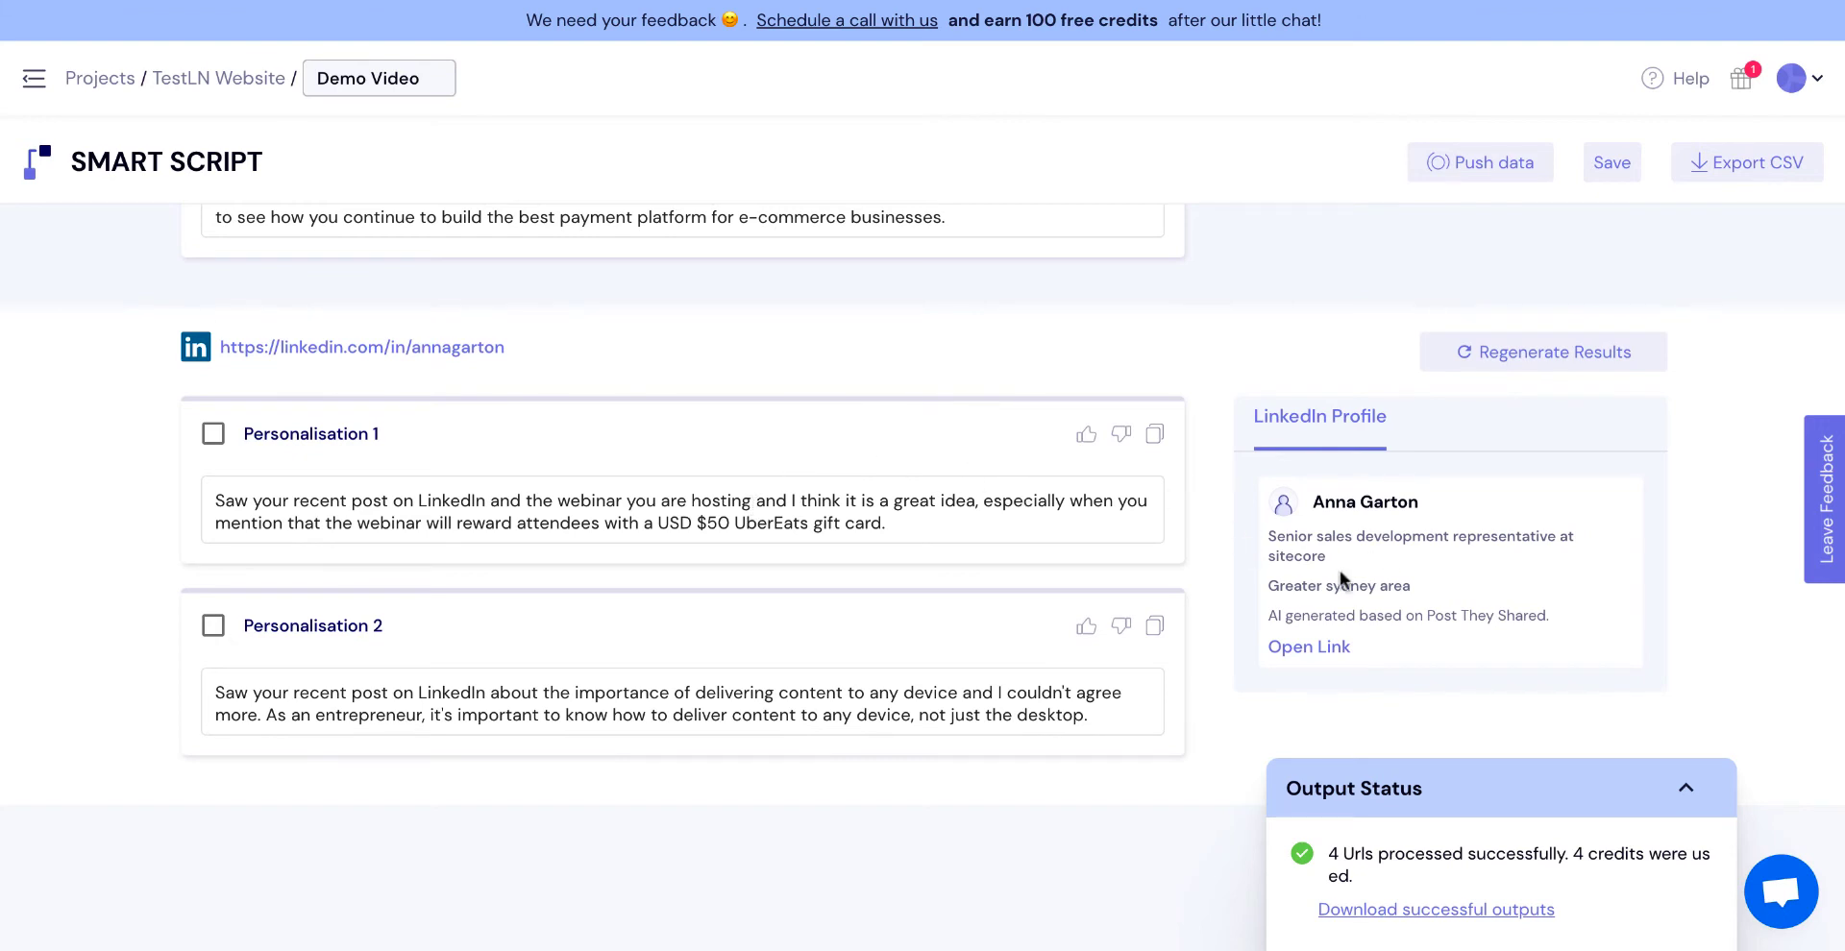
{"action": "scroll", "coordinate": [1123, 584], "scroll_direction": "up", "scroll_amount": 2}
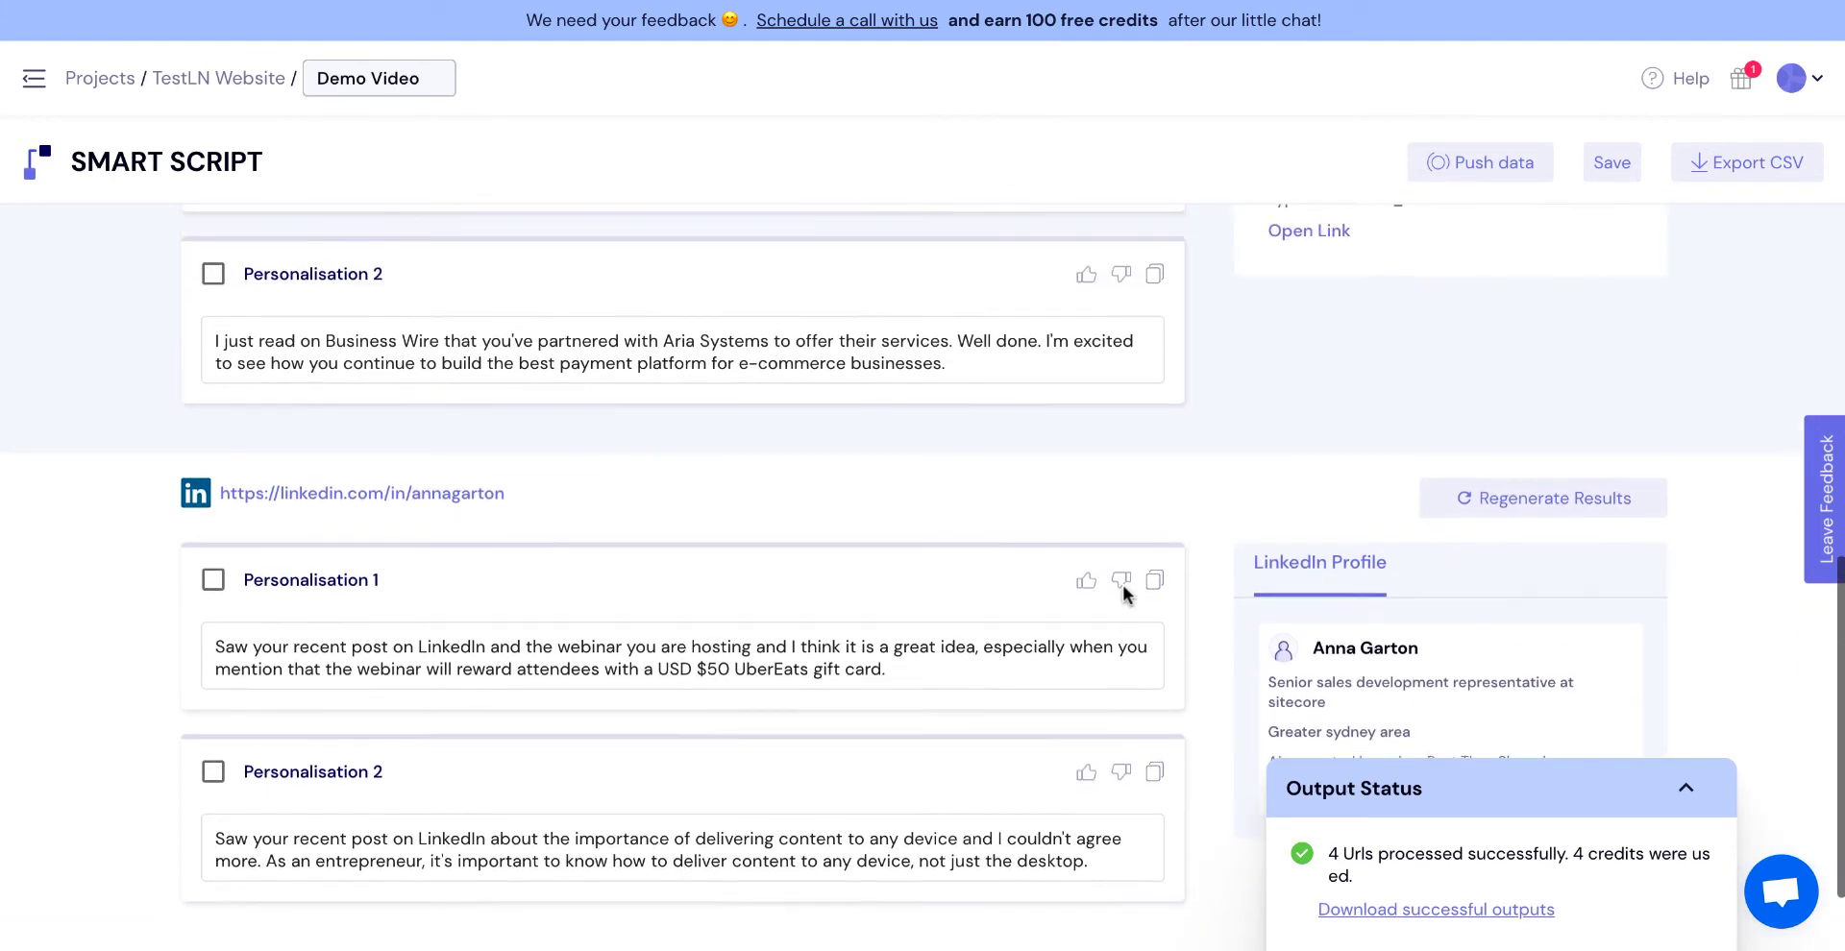
{"action": "scroll", "coordinate": [1411, 658], "scroll_direction": "down", "scroll_amount": 1}
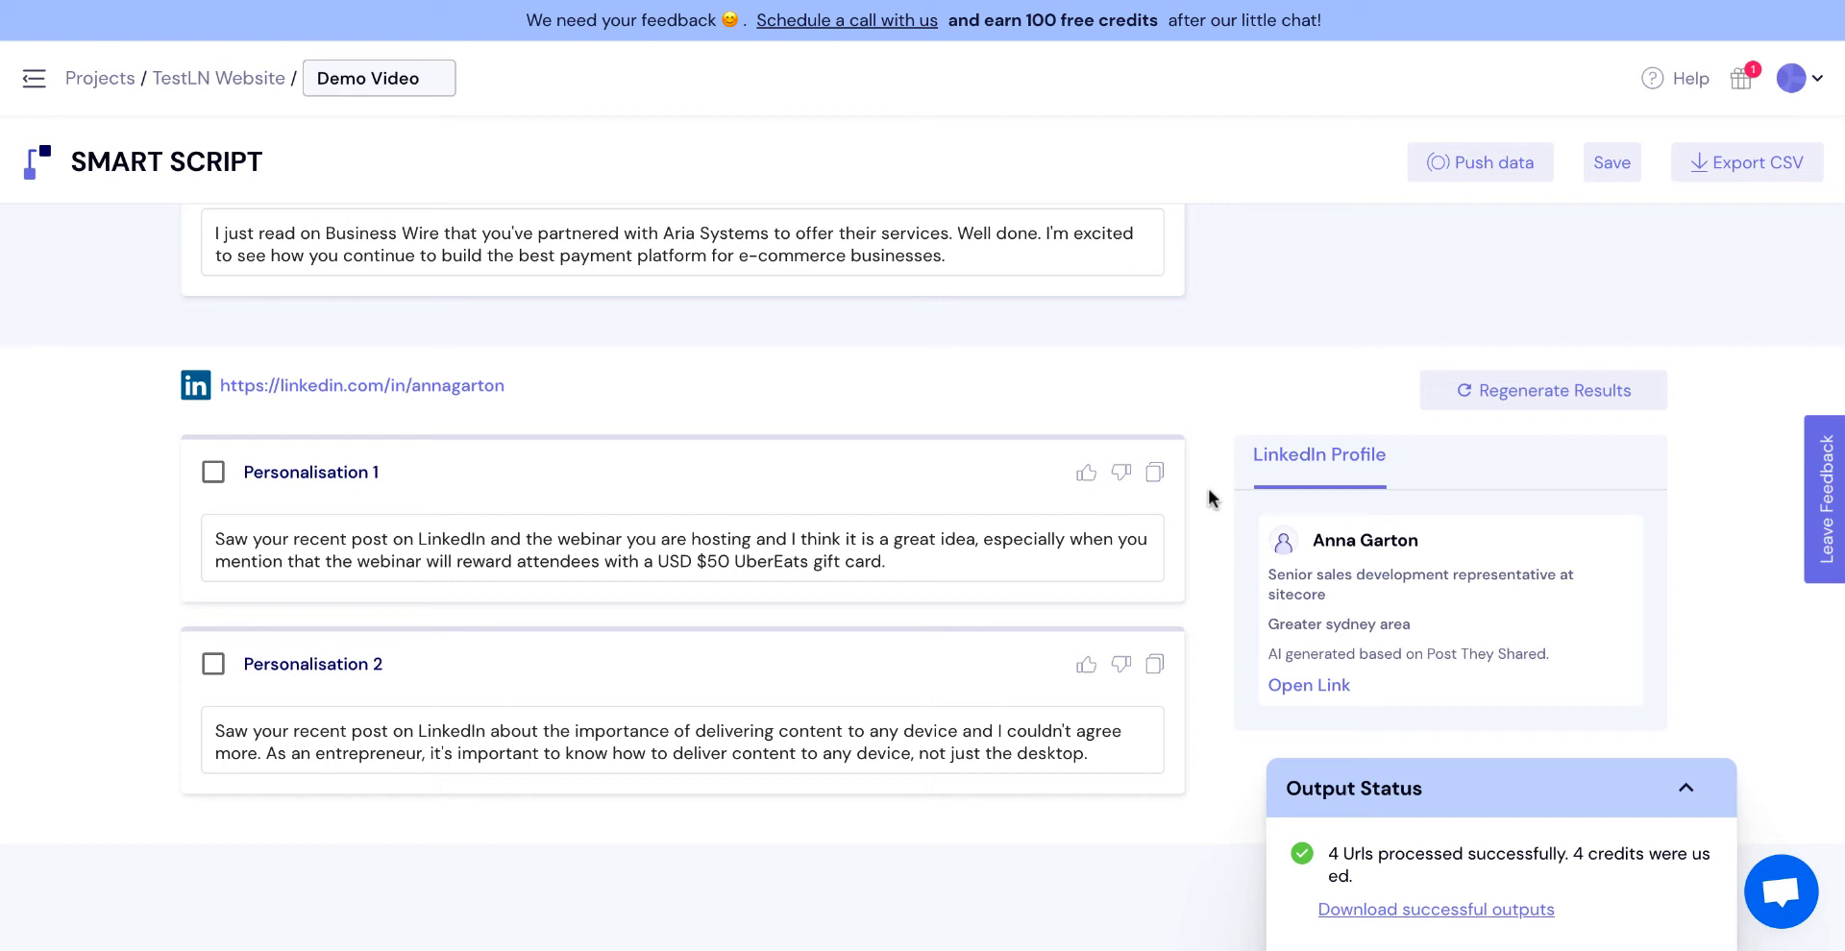
{"action": "left_click", "coordinate": [356, 530]}
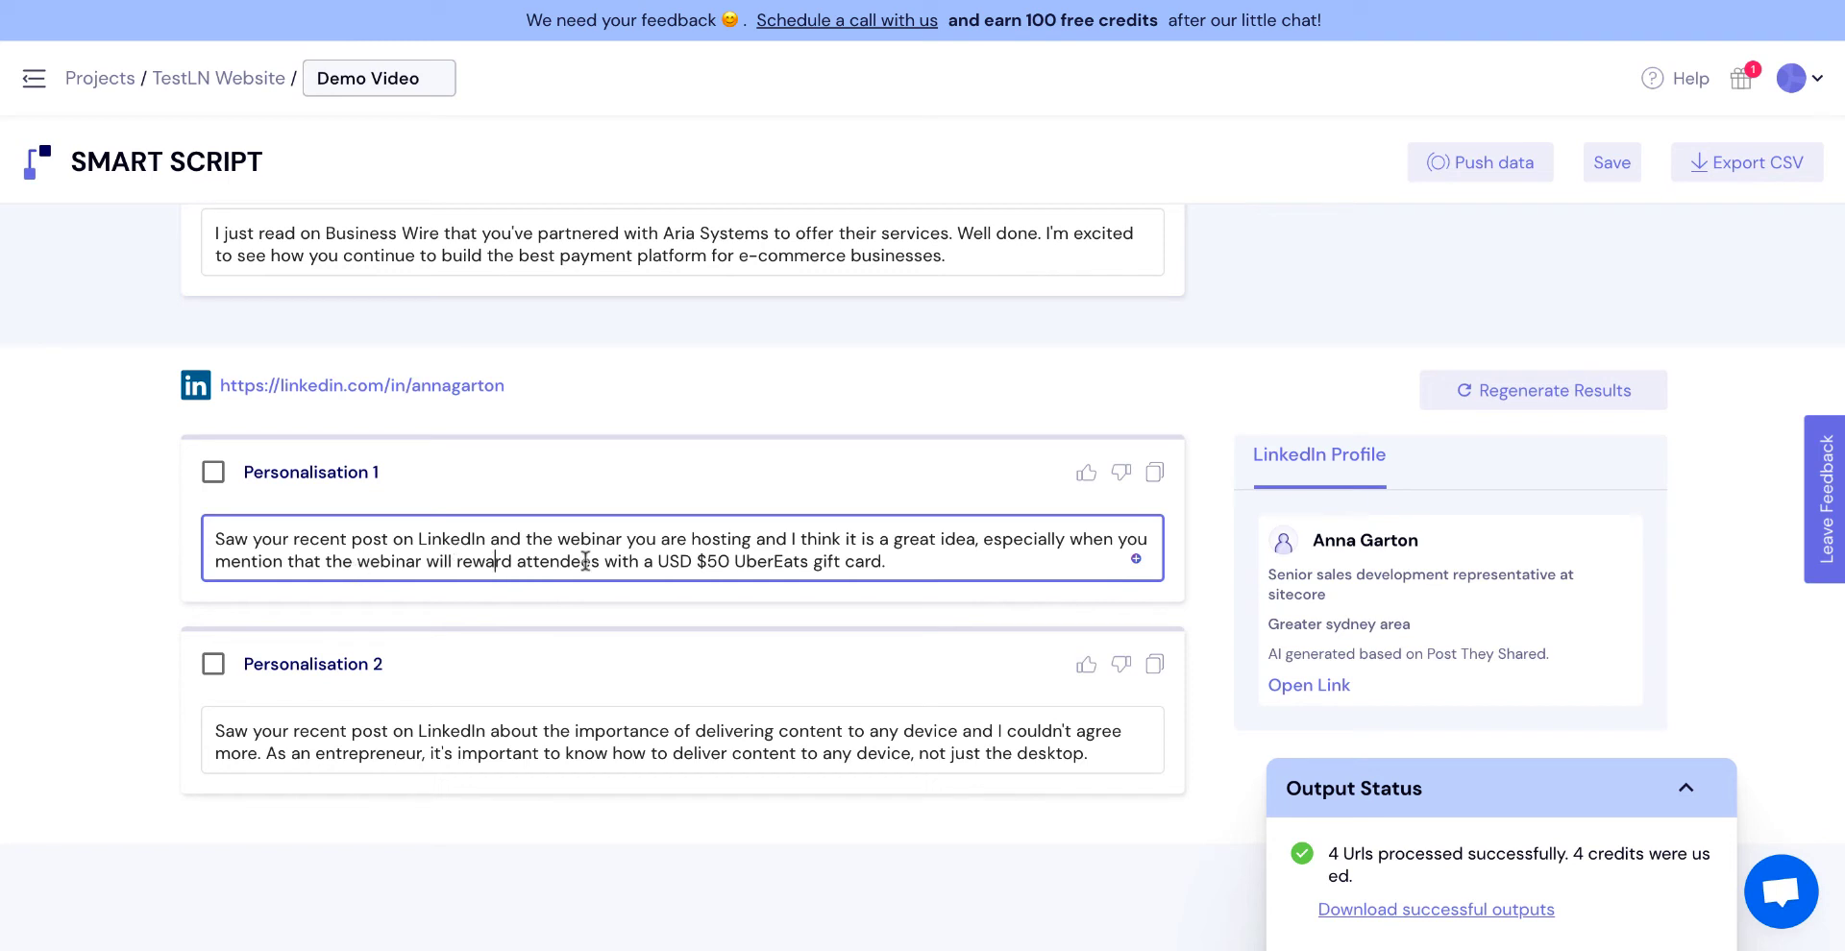
{"action": "left_click_drag", "start_coordinate": [582, 562], "coordinate": [904, 569]}
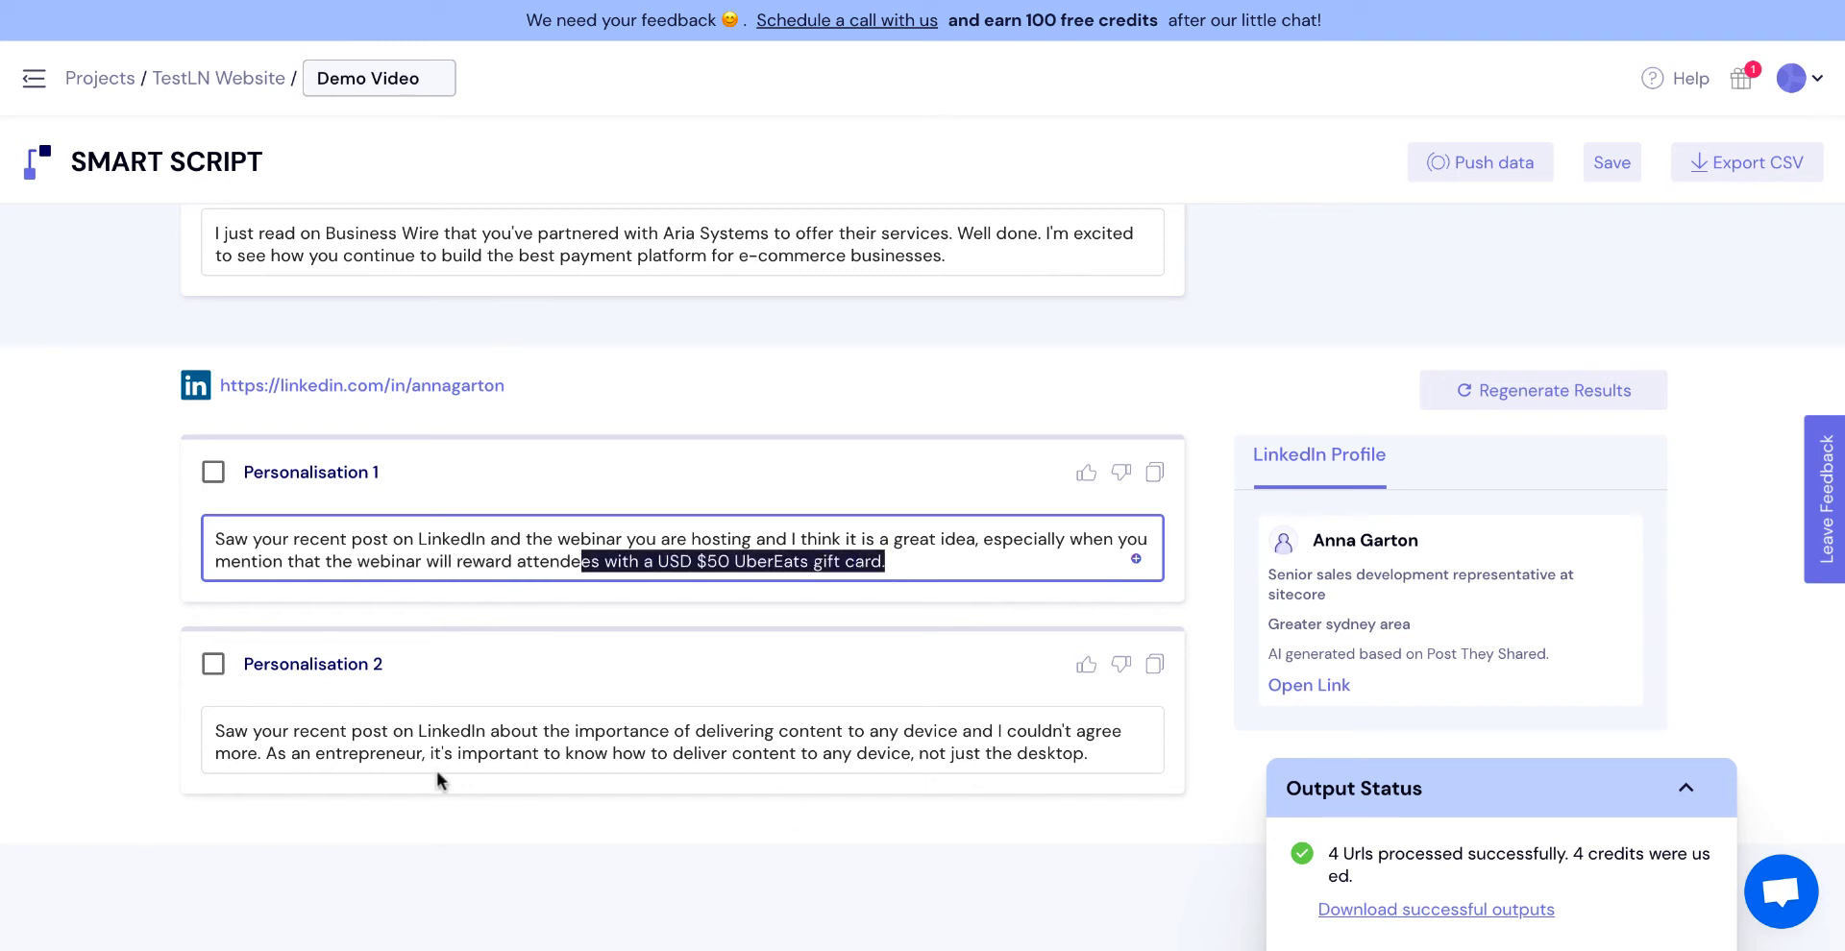
{"action": "left_click", "coordinate": [533, 731]}
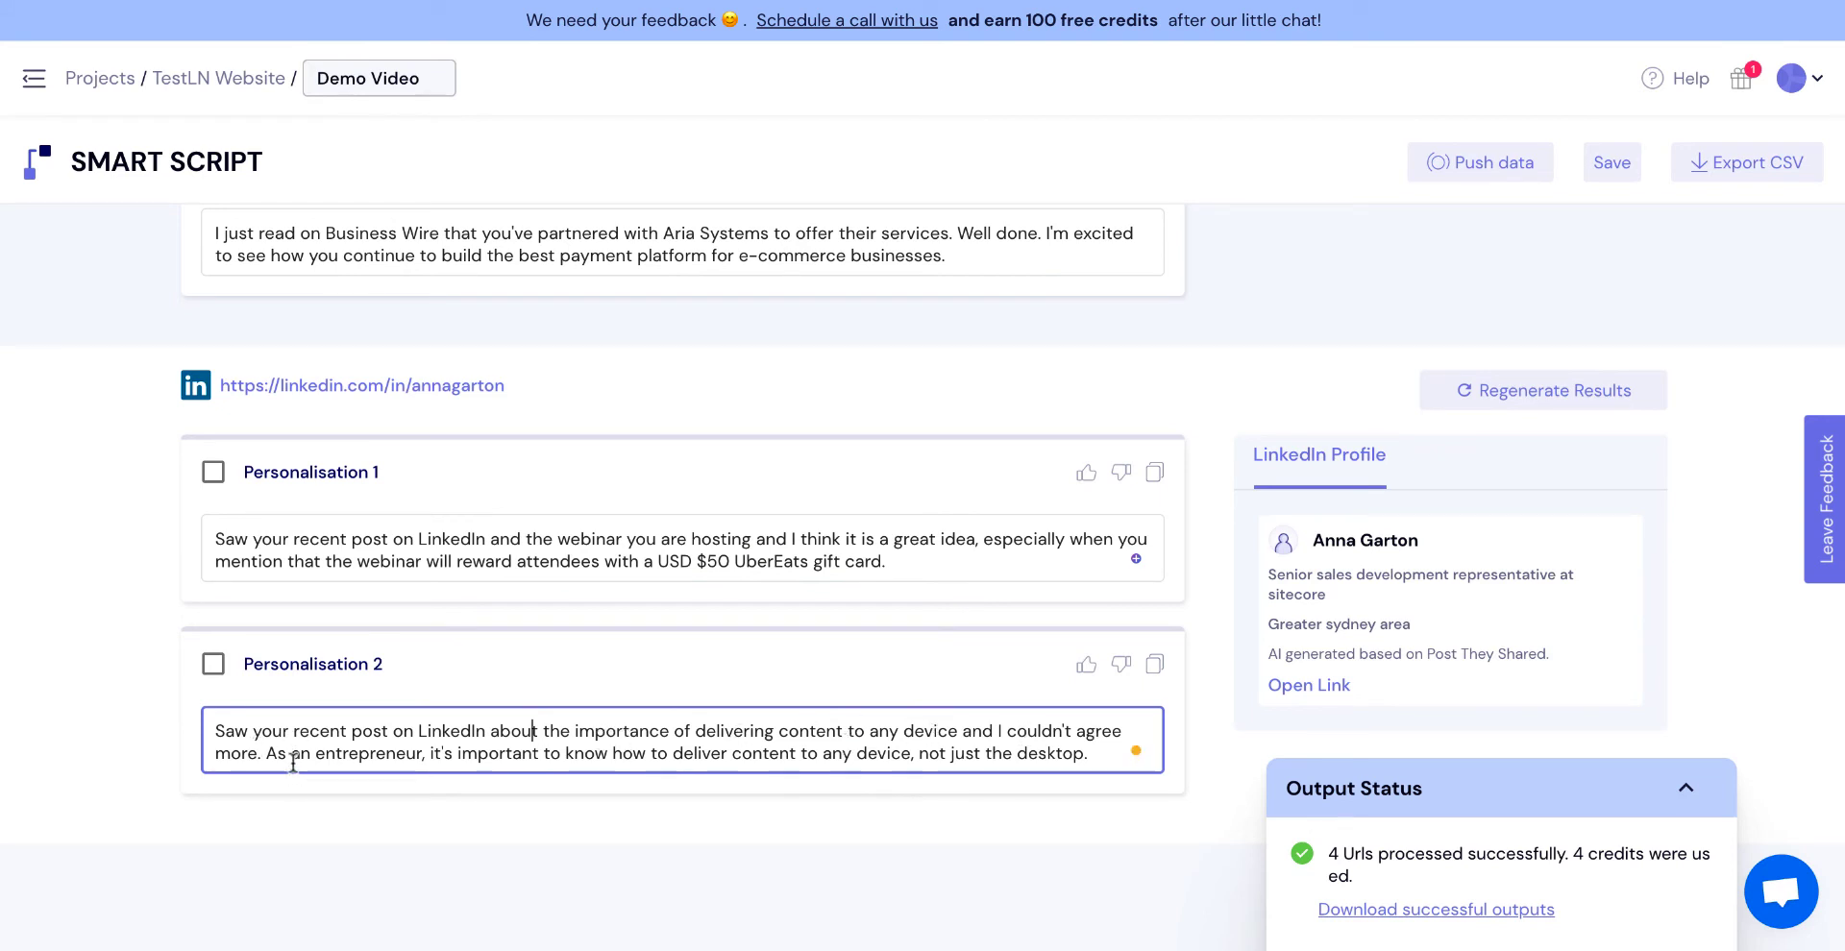
{"action": "left_click_drag", "start_coordinate": [535, 752], "coordinate": [1042, 808]}
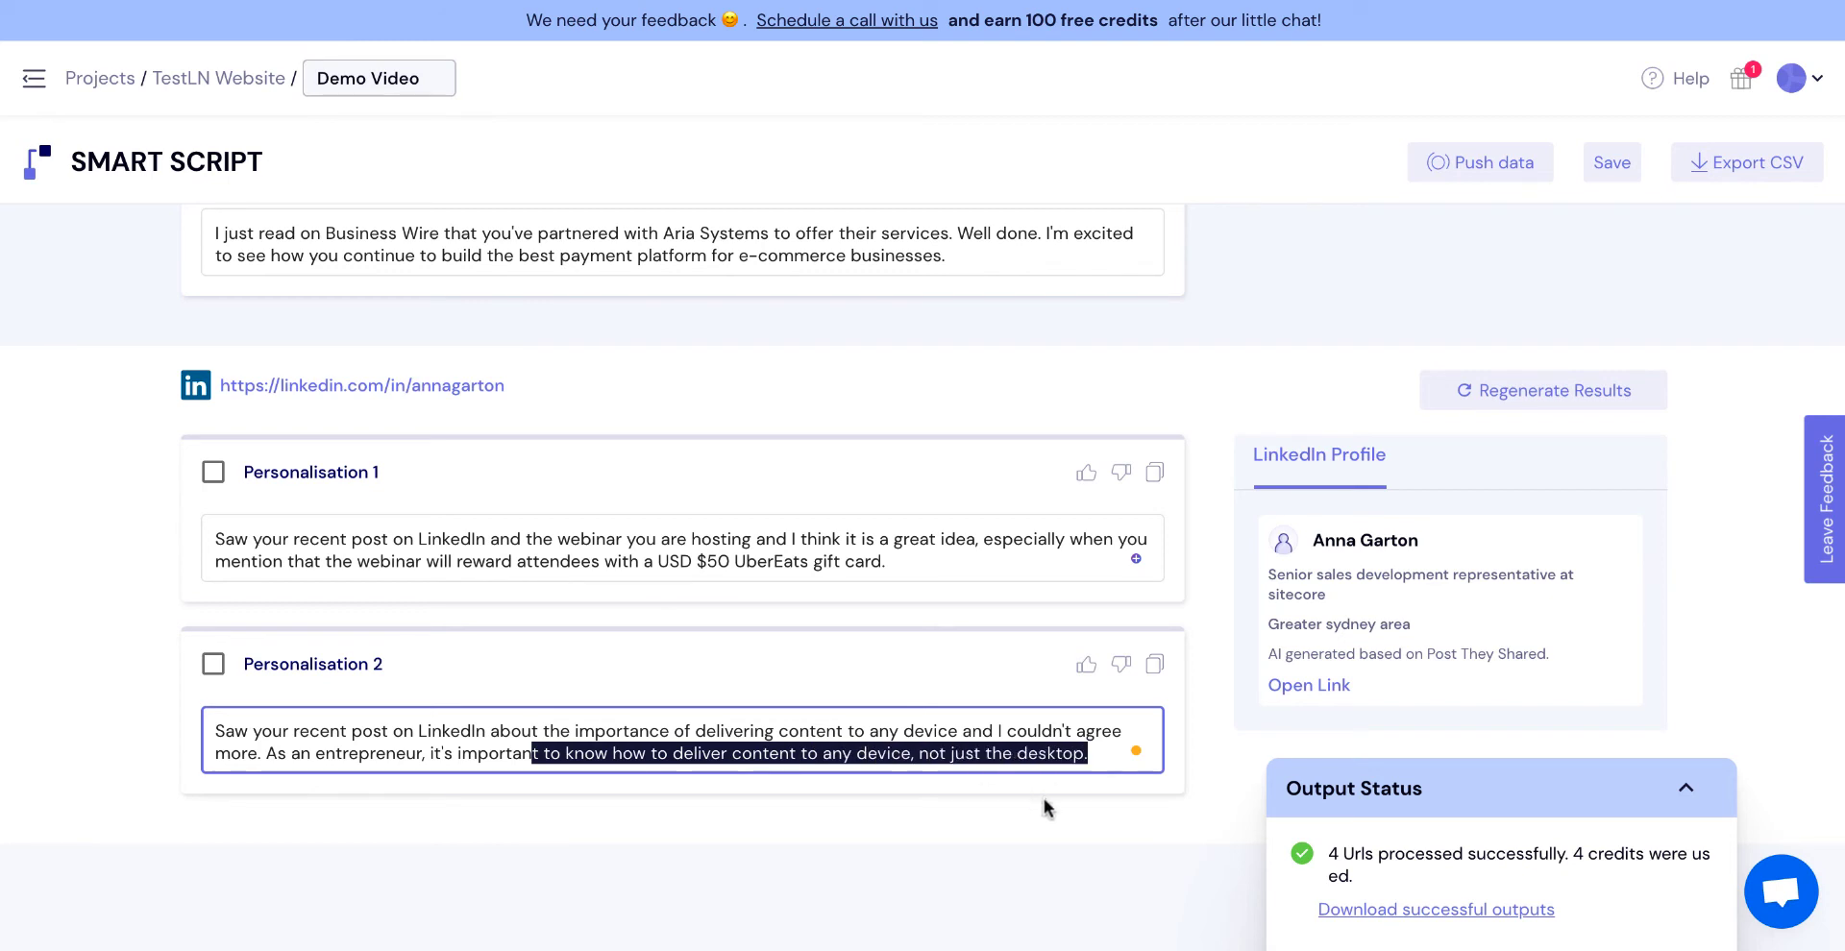
{"action": "left_click", "coordinate": [1073, 834]}
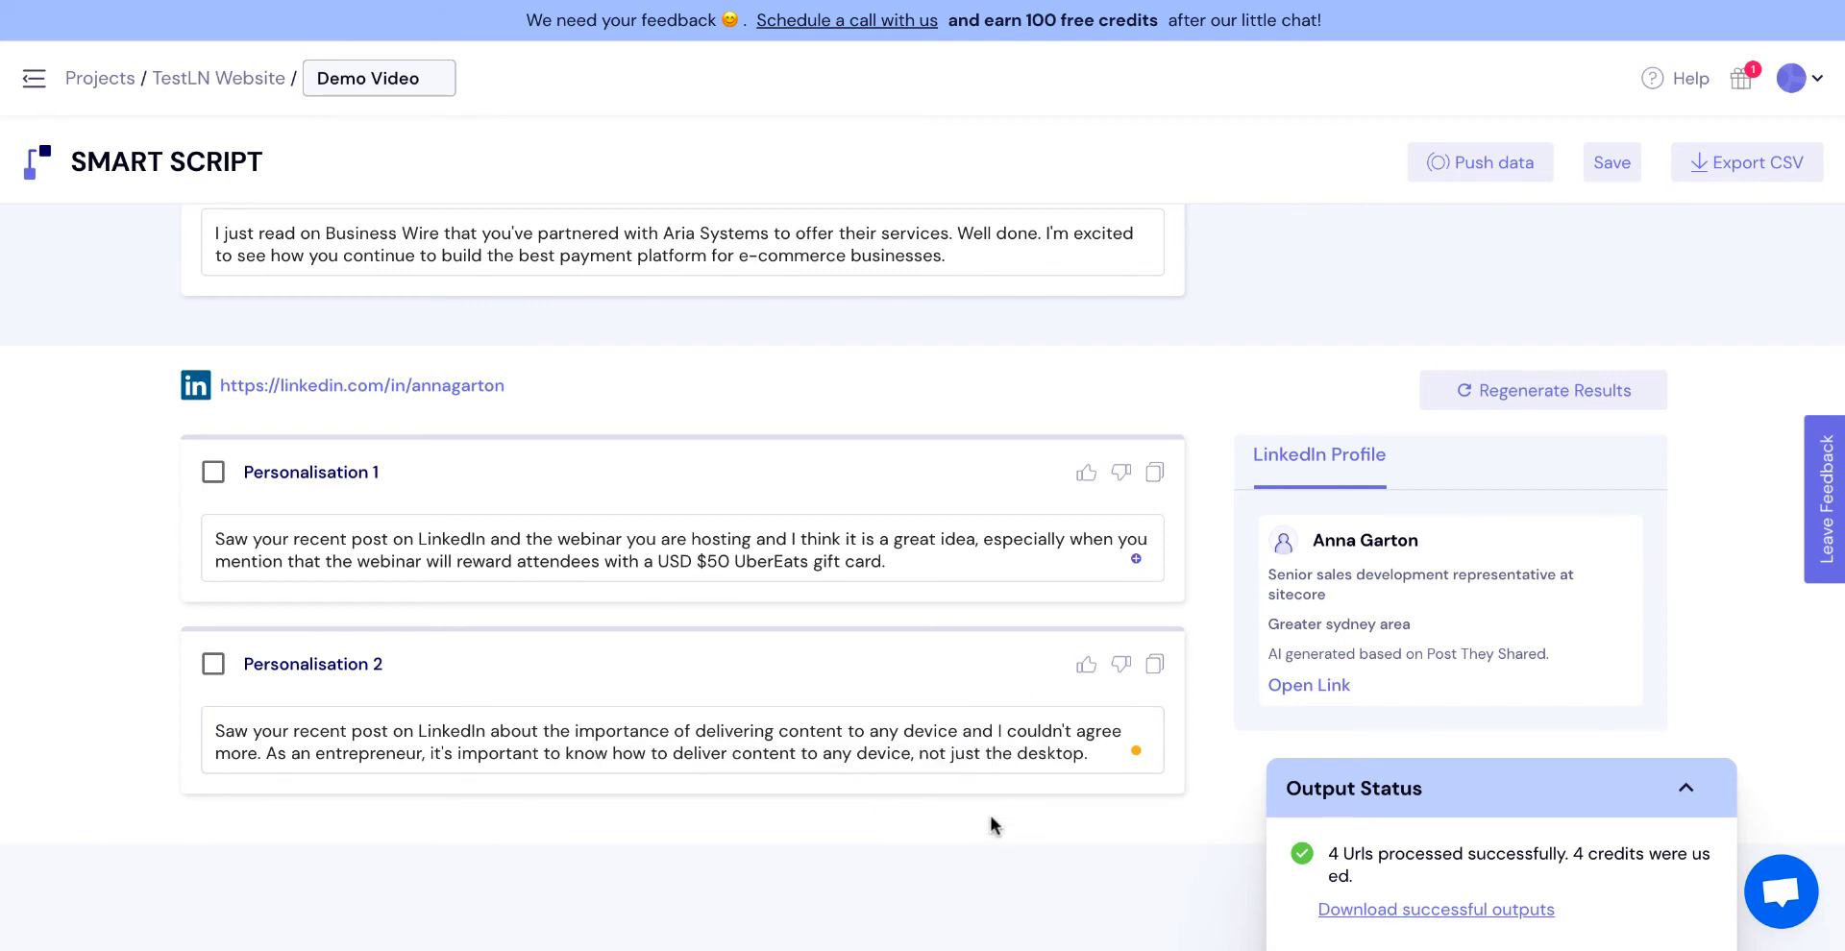
- Open the prospect's source post on LinkedIn, examine its webinar and UberEats gift card text, and return to the script results
{"action": "left_click", "coordinate": [1313, 688]}
{"action": "left_click_drag", "start_coordinate": [590, 341], "coordinate": [927, 501]}
{"action": "left_click", "coordinate": [817, 510]}
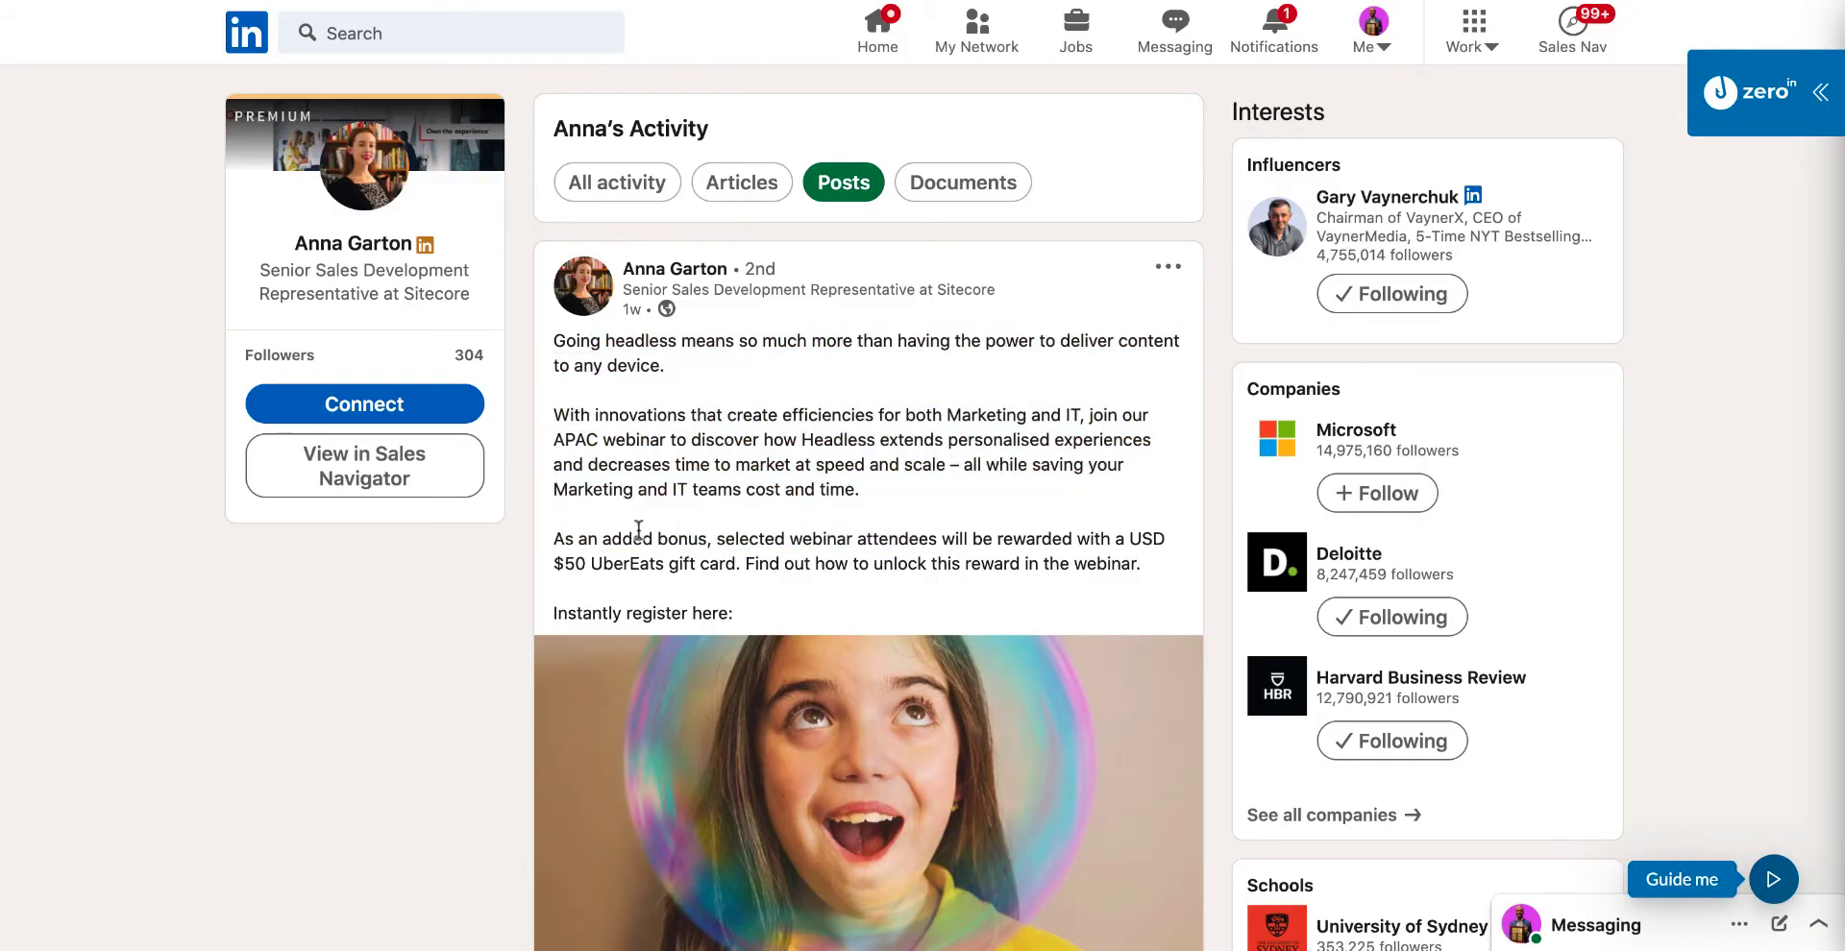
{"action": "left_click_drag", "start_coordinate": [653, 539], "coordinate": [1078, 565]}
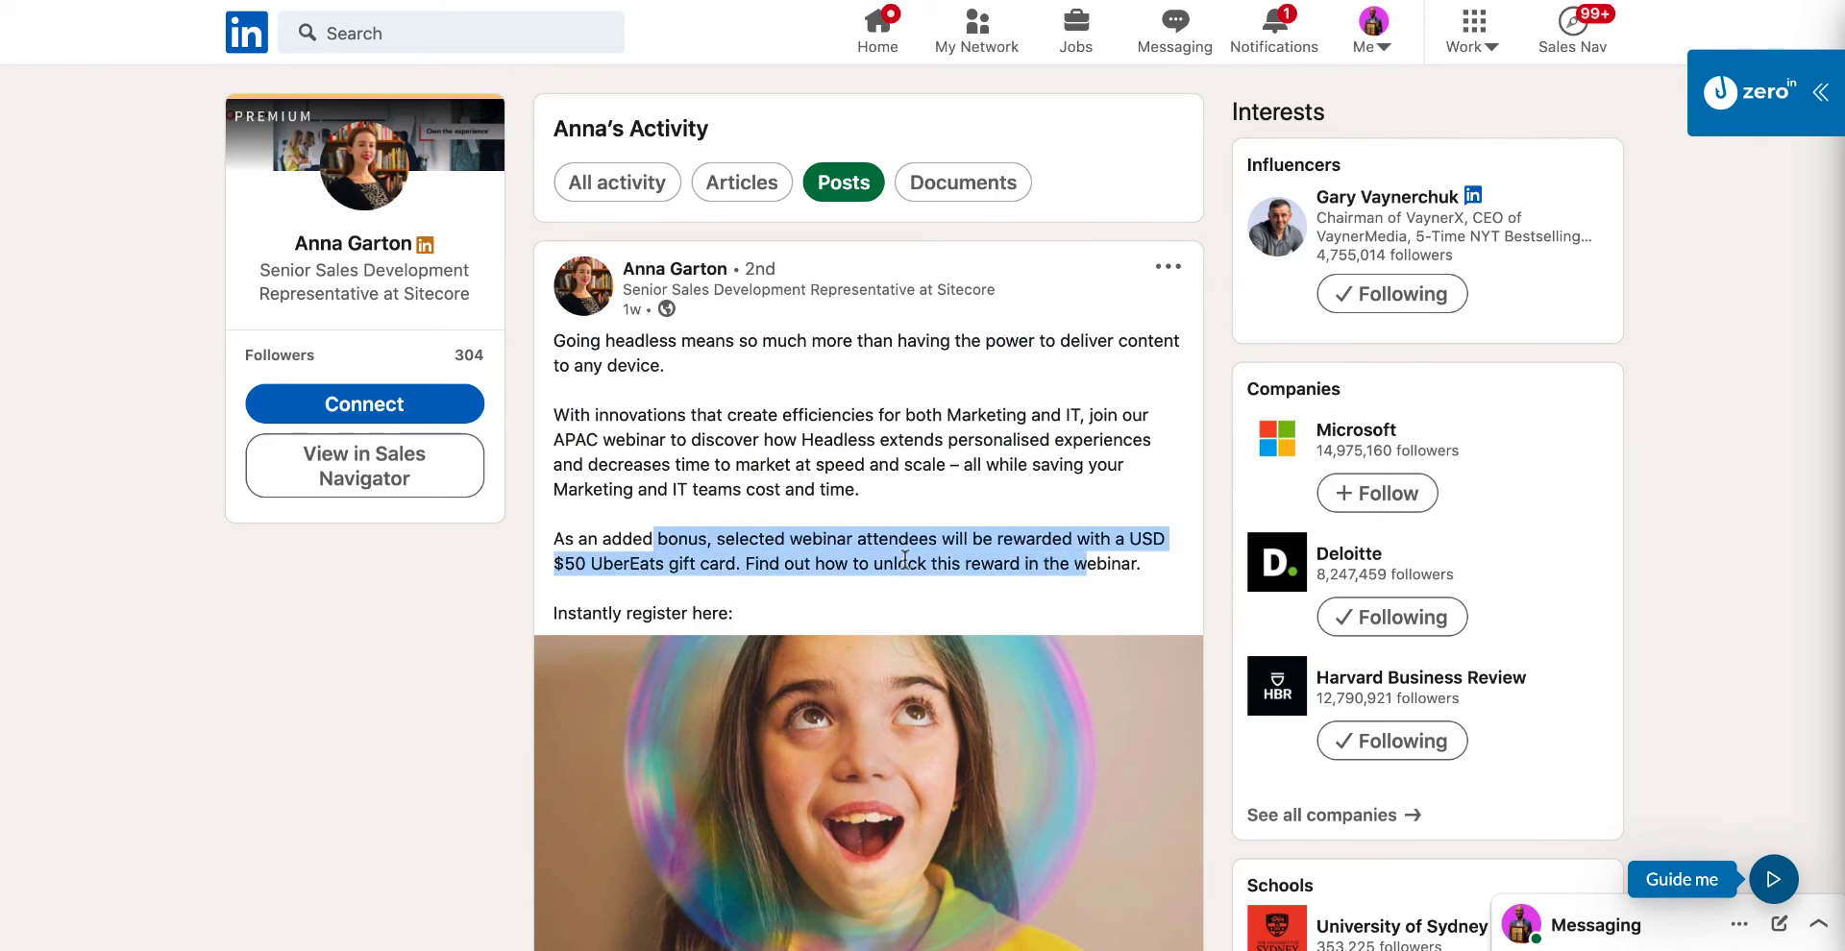
{"action": "left_click", "coordinate": [1336, 2]}
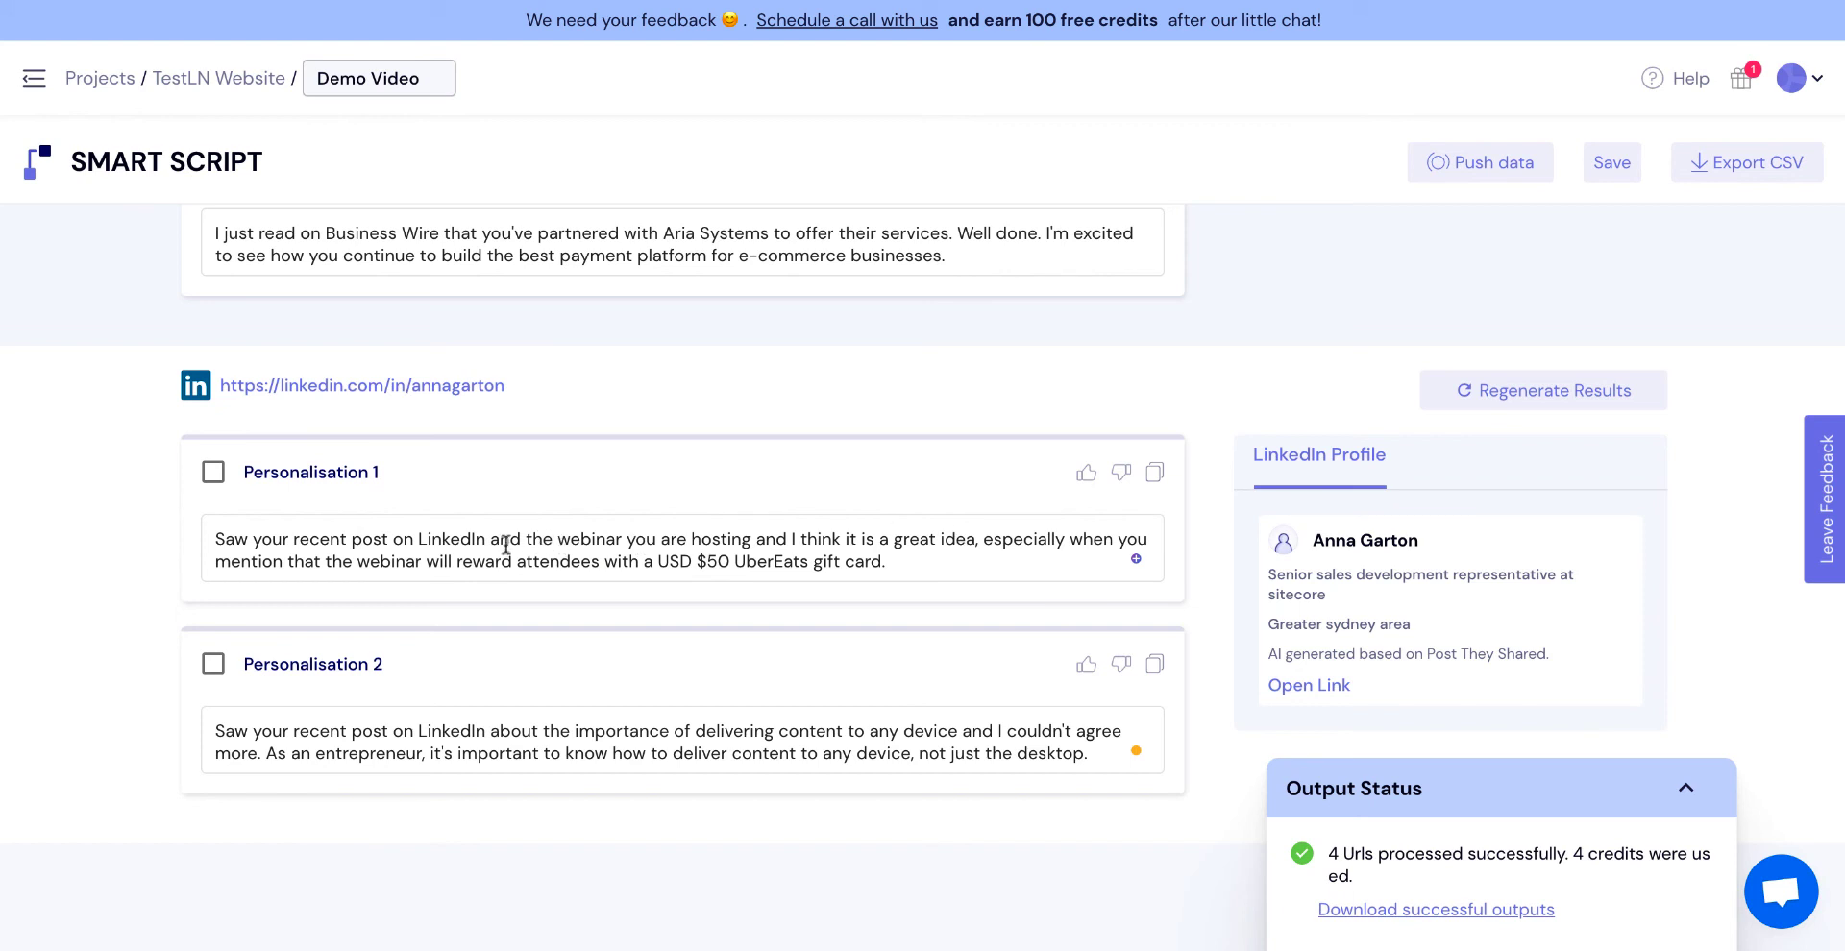
- Recheck the two LinkedIn personalisations against the source post, and skim the website results generated for the other prospects
{"action": "left_click_drag", "start_coordinate": [506, 545], "coordinate": [1011, 567]}
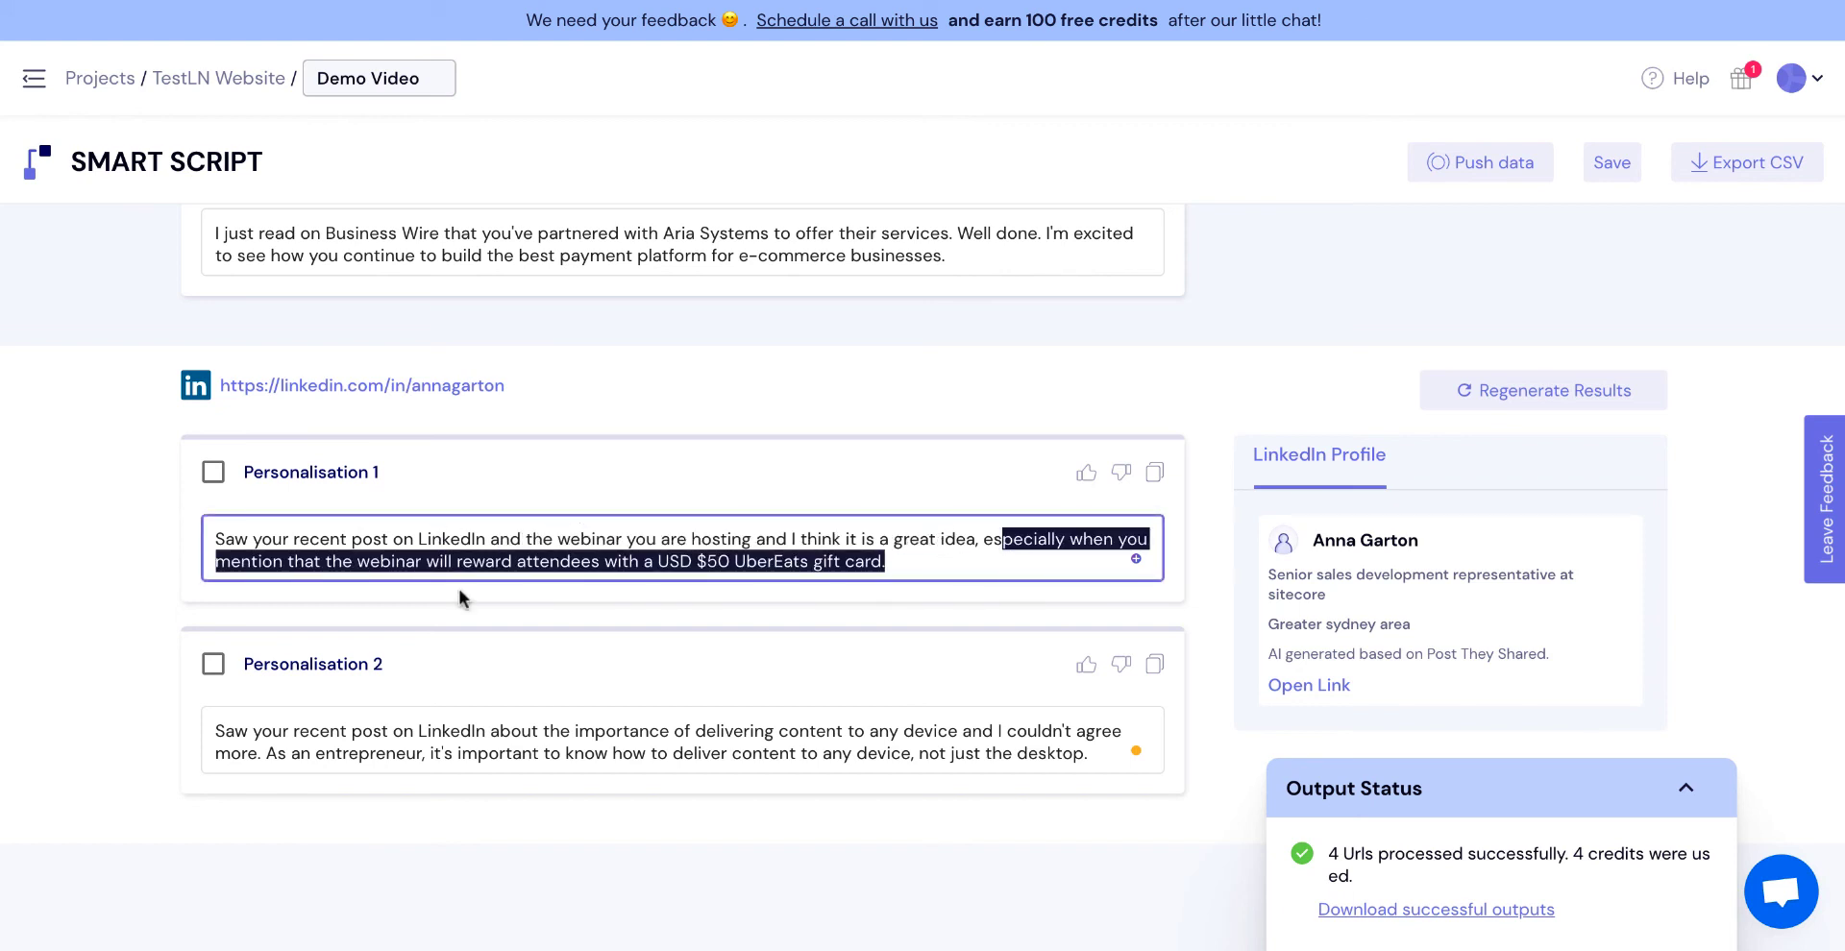
{"action": "left_click", "coordinate": [418, 753]}
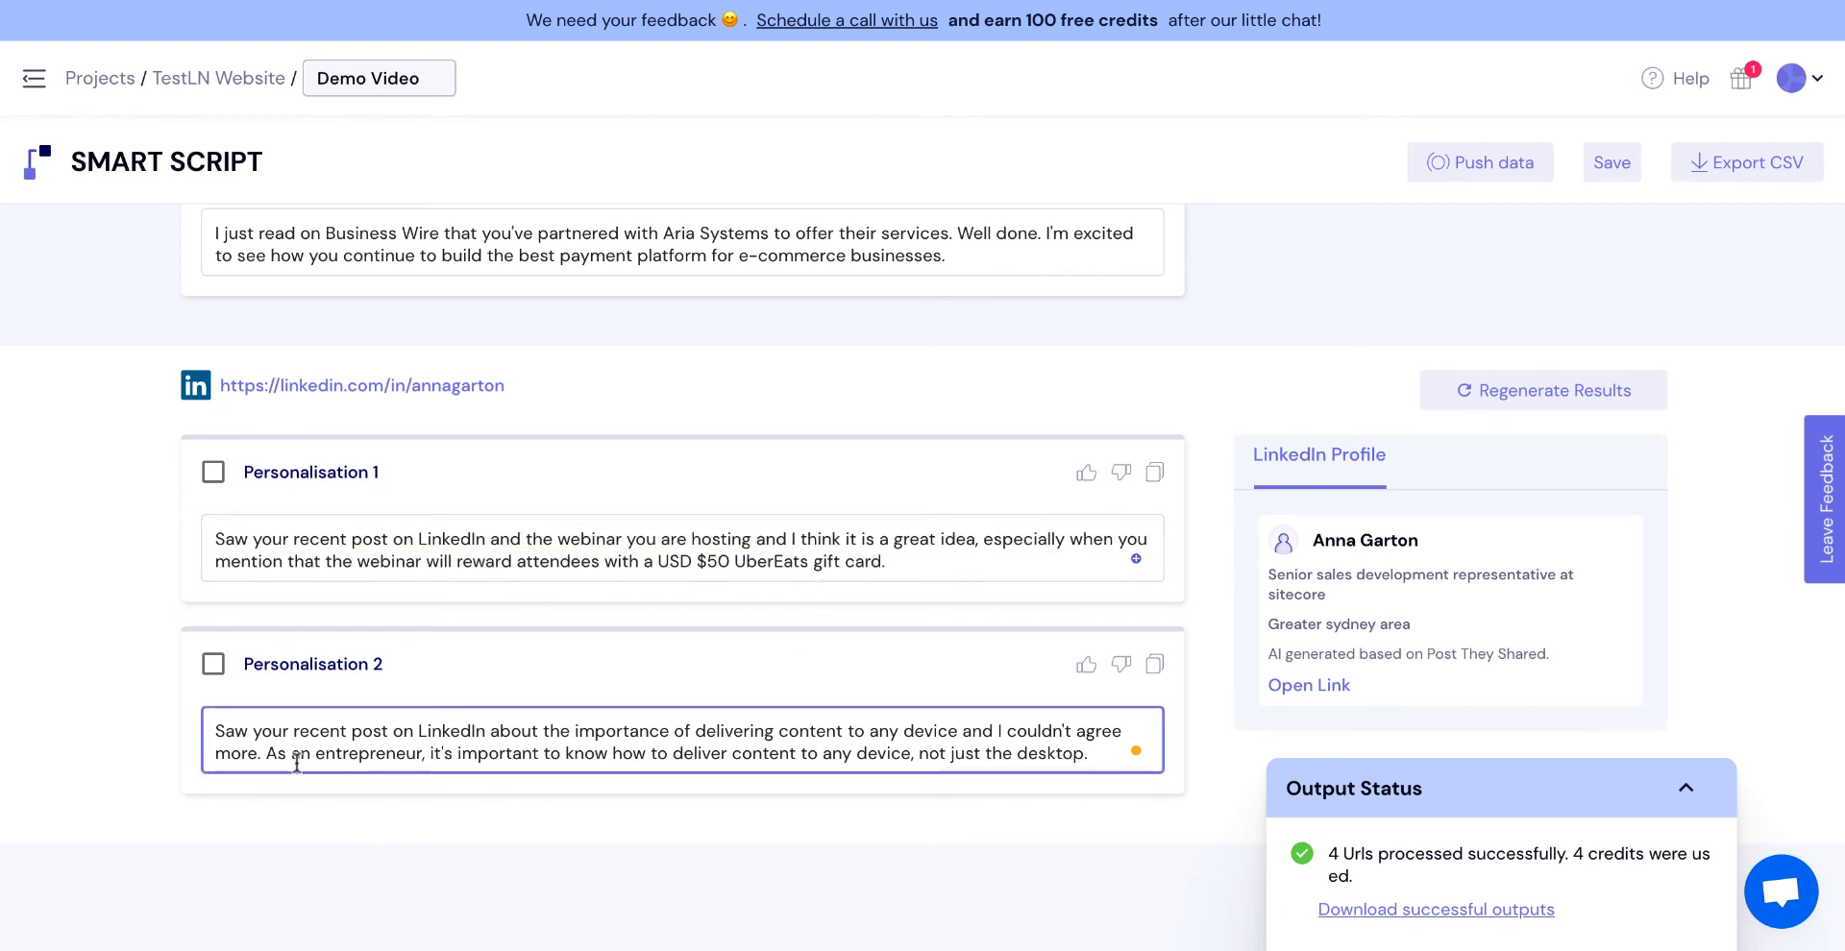
{"action": "left_click", "coordinate": [672, 575]}
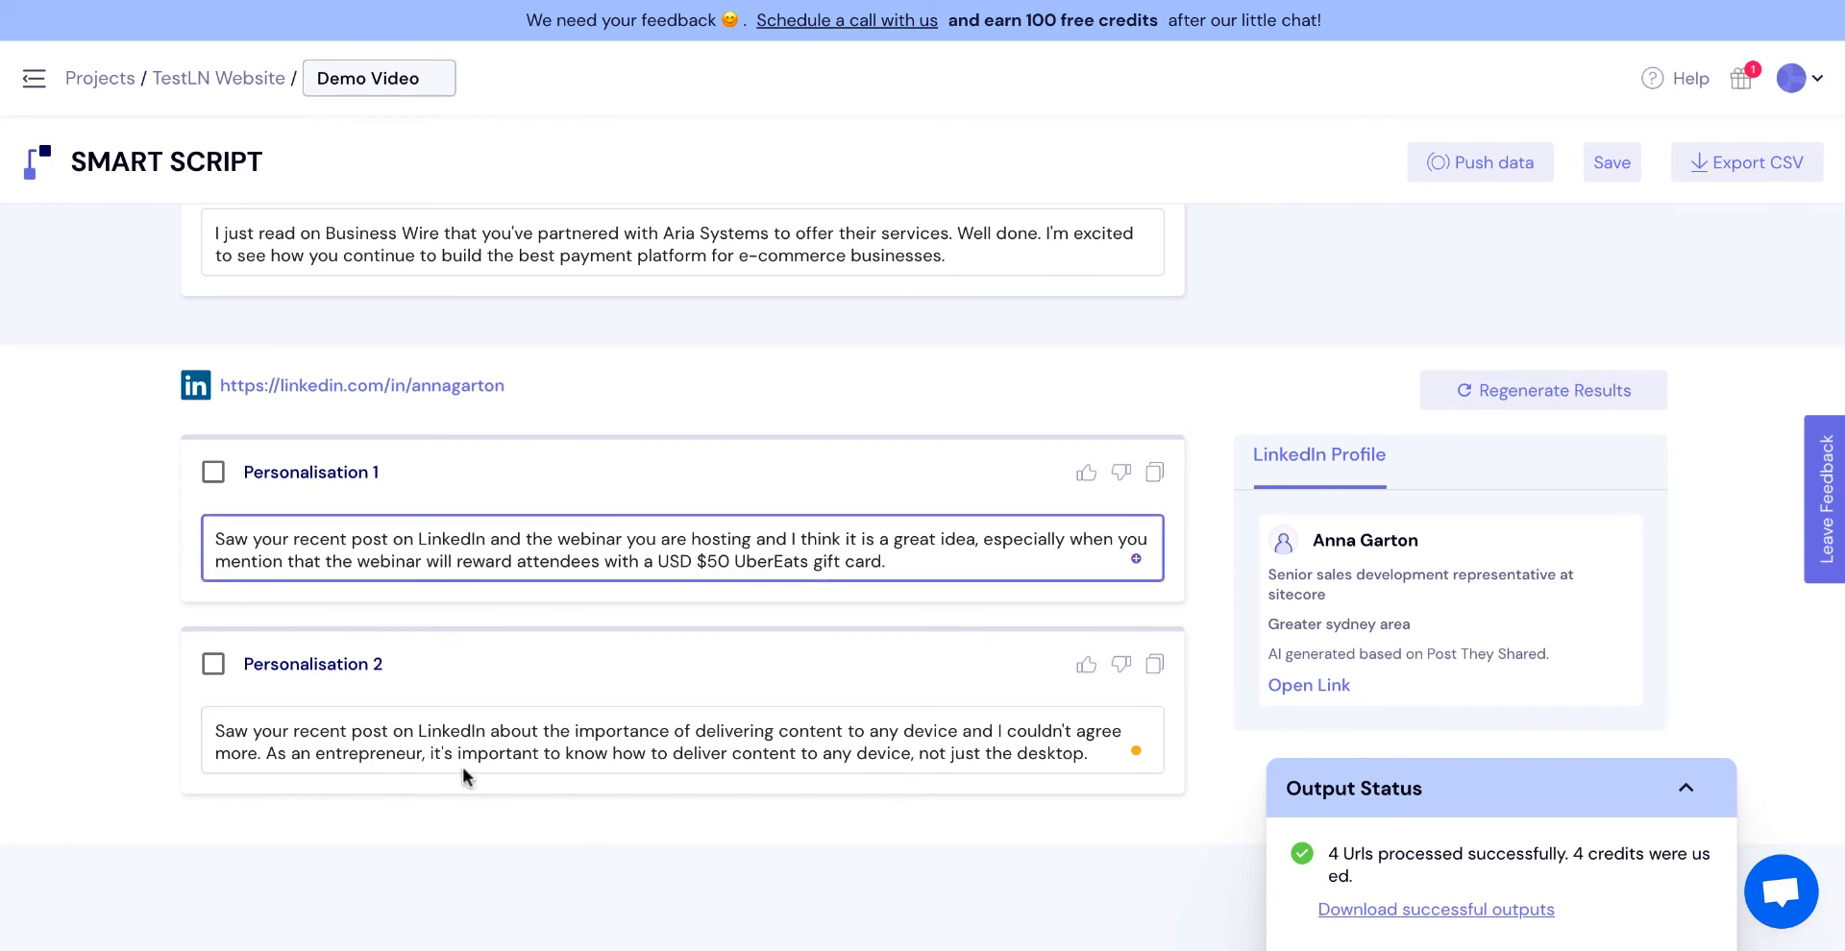
{"action": "left_click", "coordinate": [765, 461]}
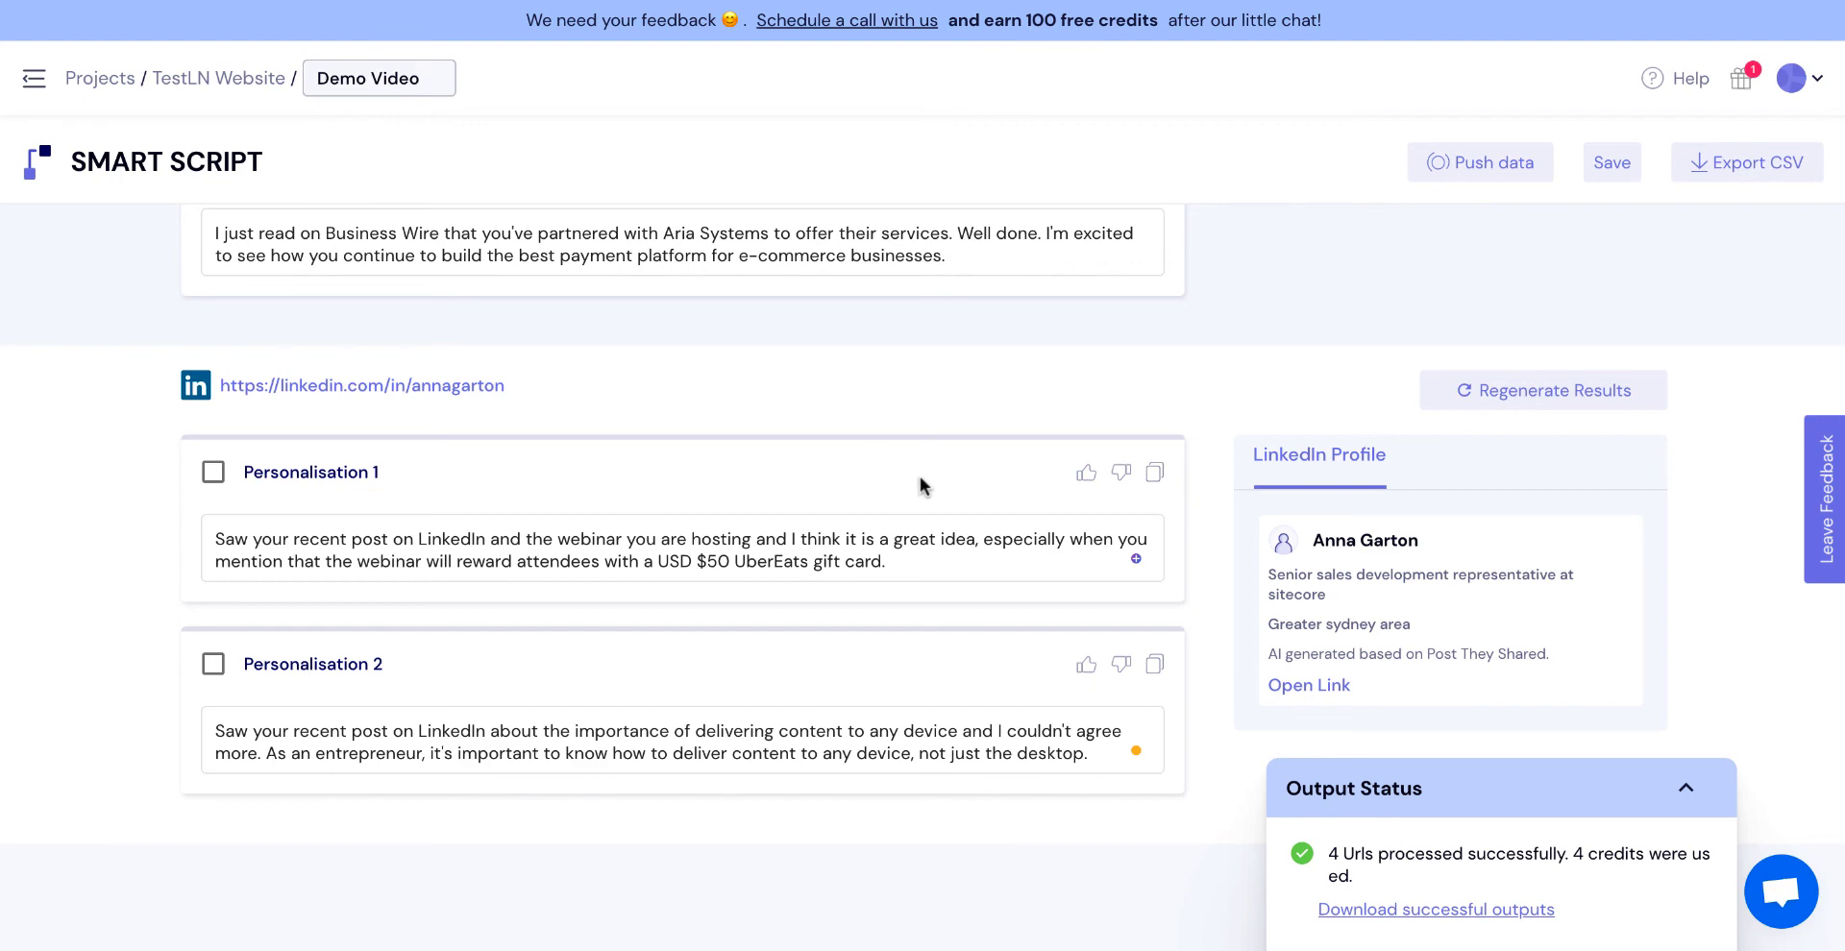
{"action": "scroll", "coordinate": [920, 477], "scroll_direction": "up", "scroll_amount": 10}
{"action": "scroll", "coordinate": [920, 476], "scroll_direction": "up", "scroll_amount": 2}
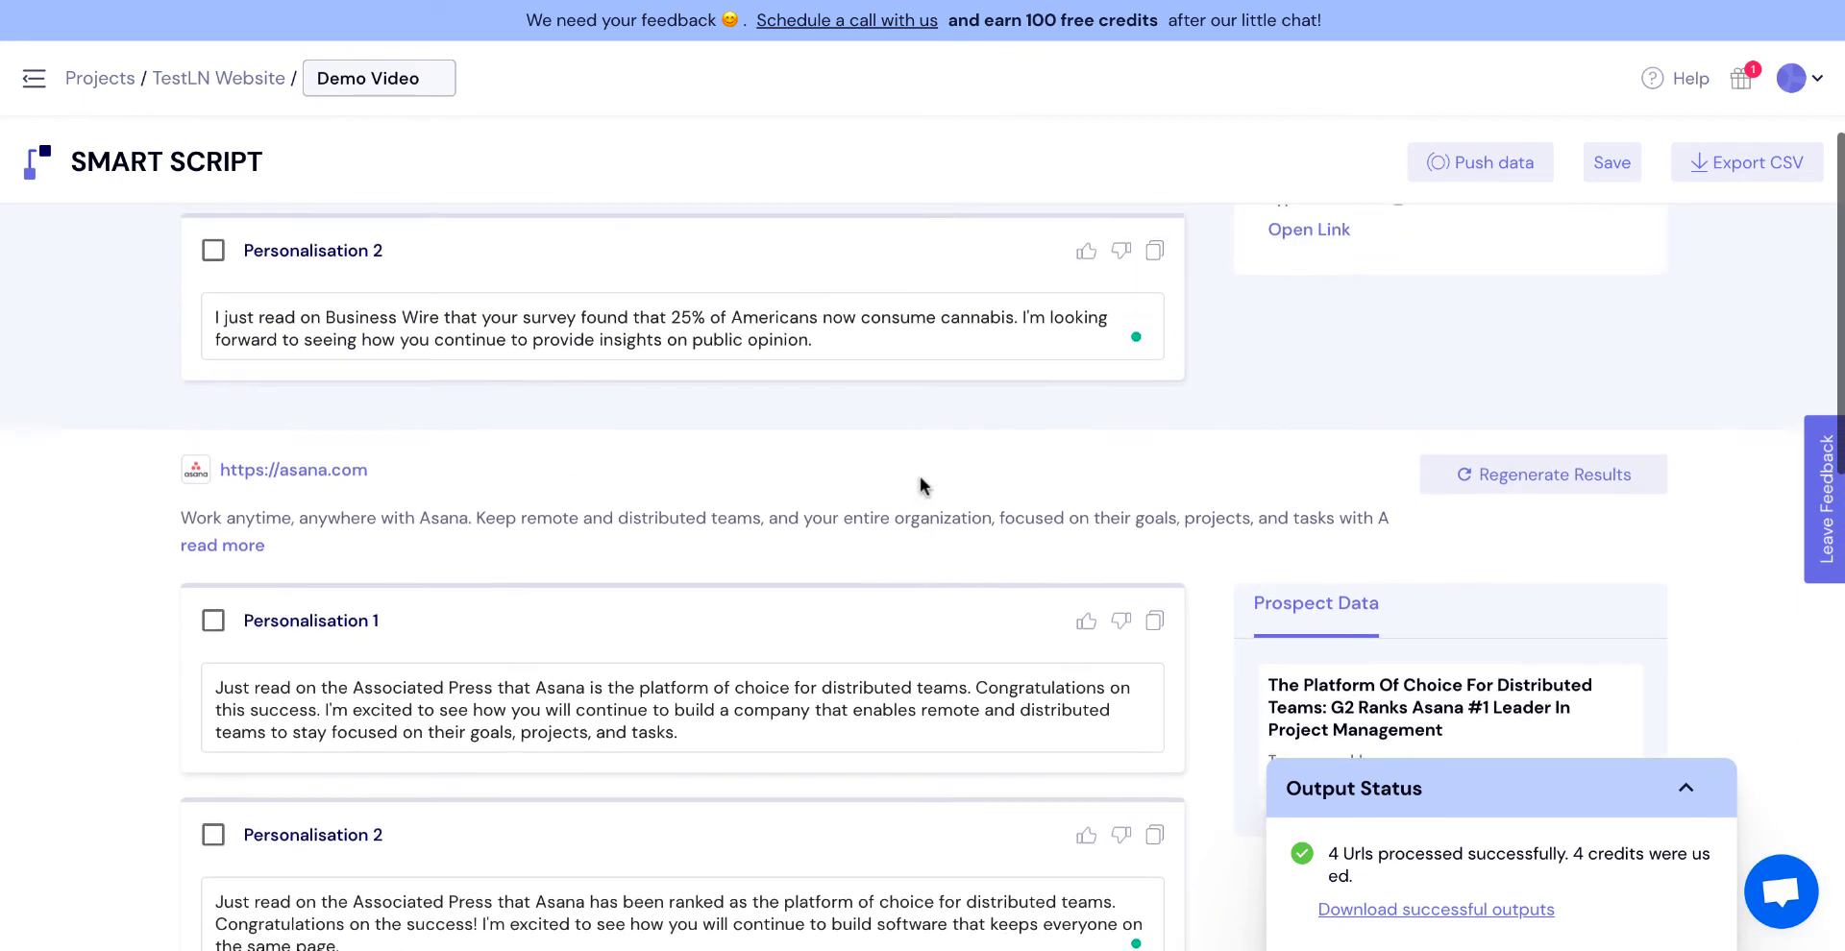
{"action": "scroll", "coordinate": [989, 533], "scroll_direction": "down", "scroll_amount": 9}
{"action": "scroll", "coordinate": [1010, 547], "scroll_direction": "down", "scroll_amount": 5}
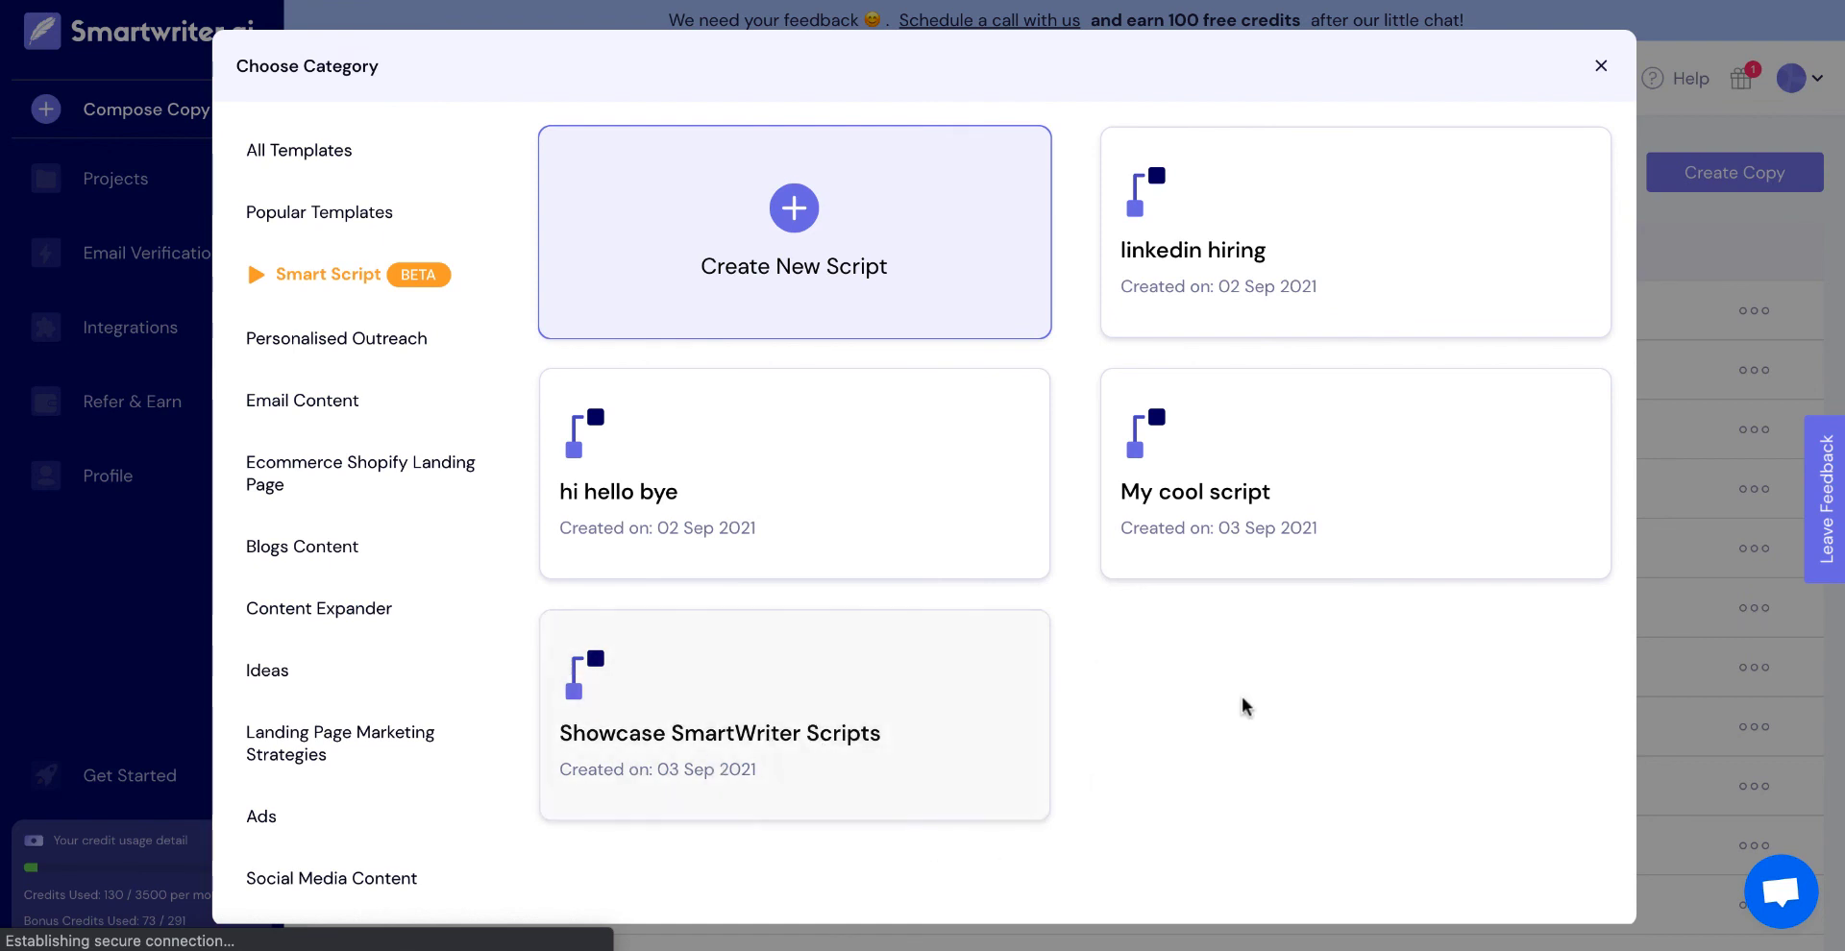
- Open the saved Smart Script "Showcase SmartWriter Scripts" for reuse with a new CSV file
{"action": "left_click", "coordinate": [972, 754]}
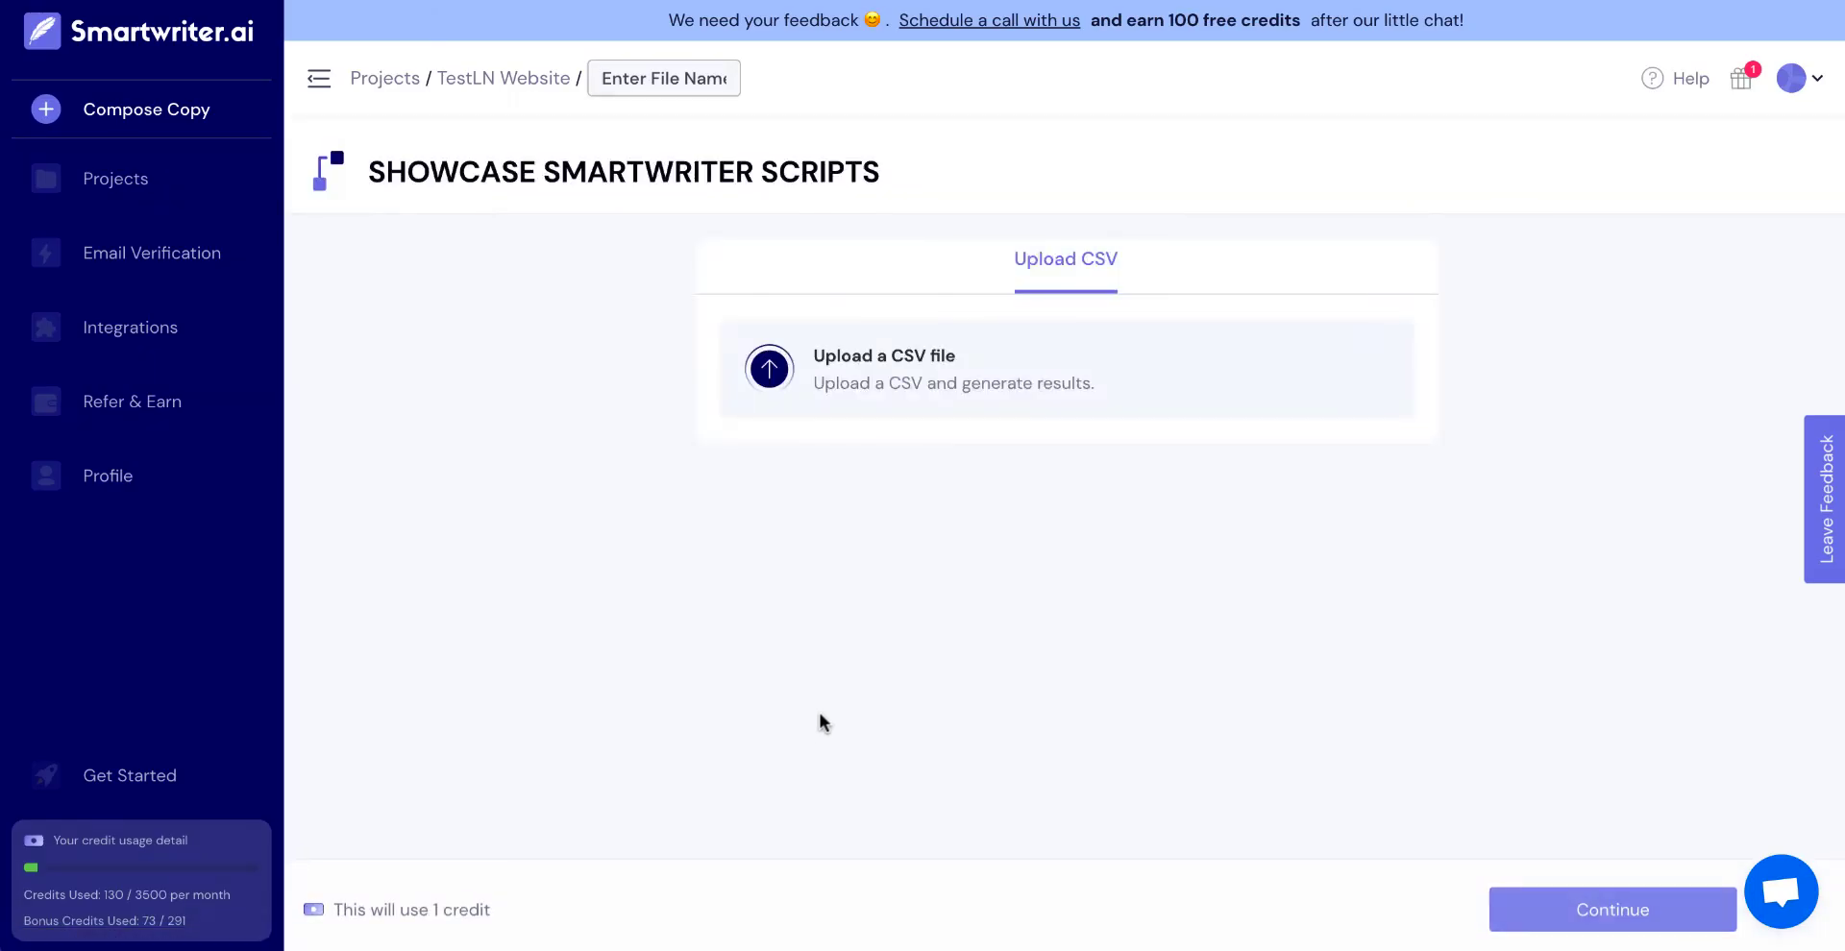